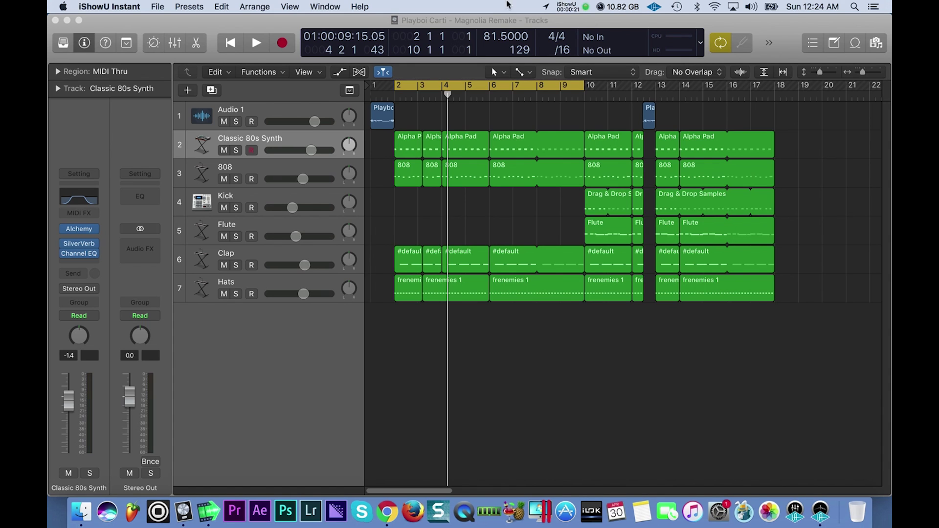
Turn off the bars 2–10 cycle and play the Magnolia beat from bar 1 through to about bar 18
left_click(478, 89)
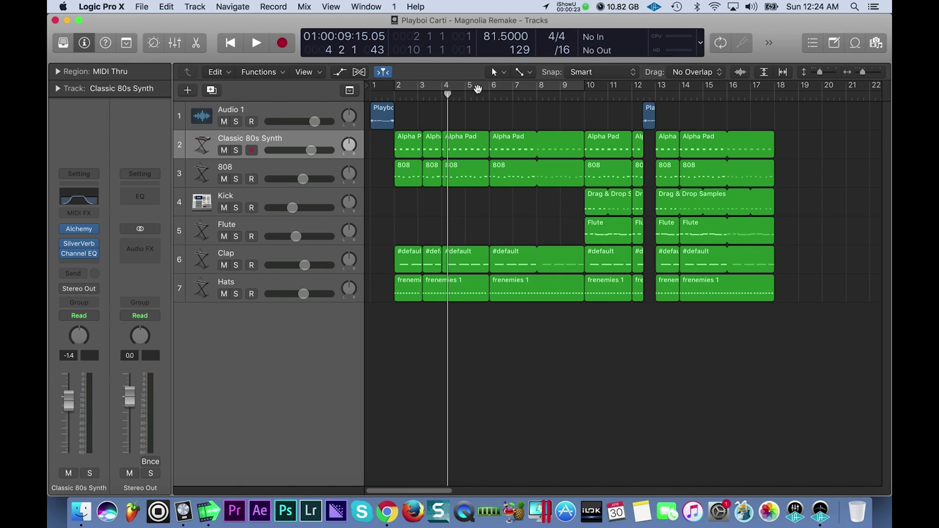
key("Return")
key("space")
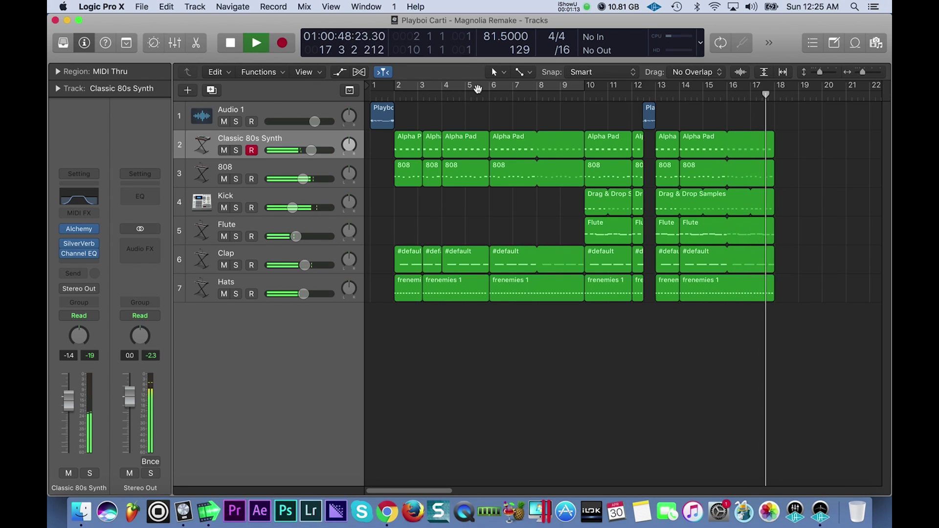
key("space")
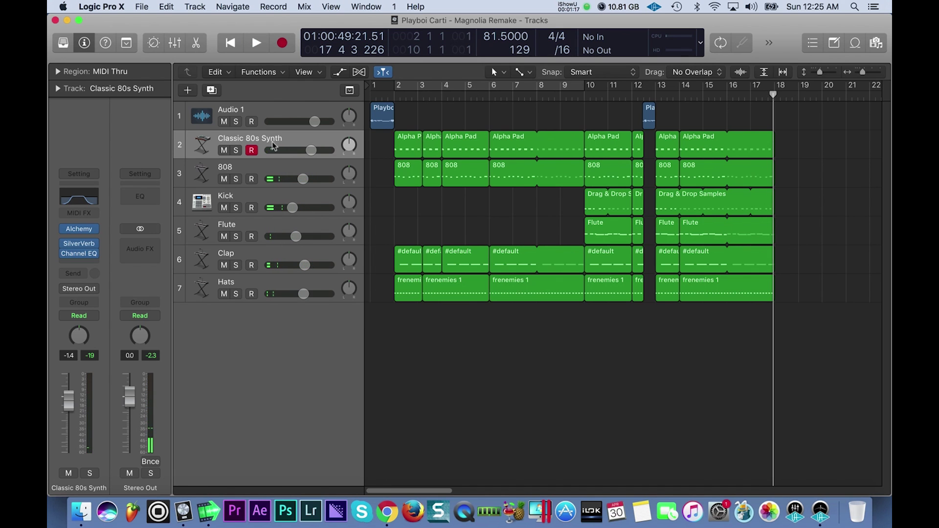
Solo Classic 80s Synth, put the playhead at bar 2, and select all its Alpha Pad regions
left_click(236, 151)
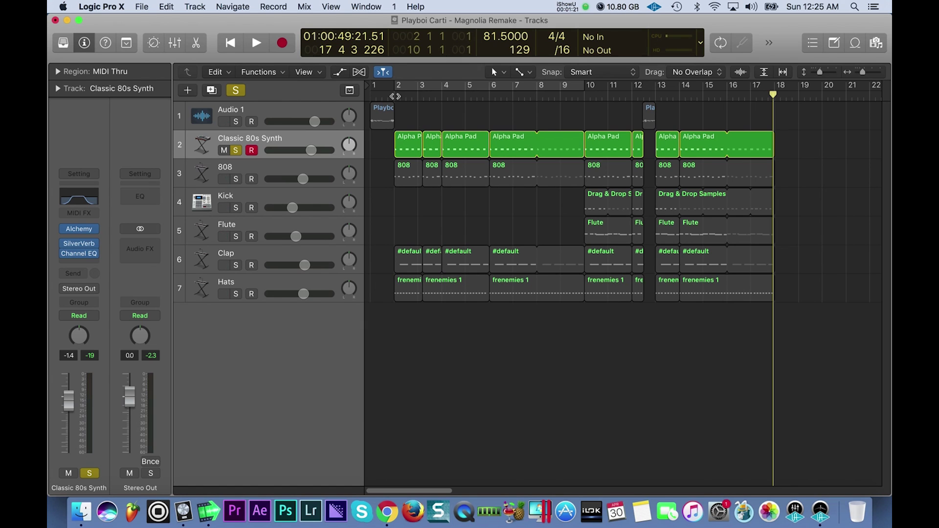
left_click(394, 96)
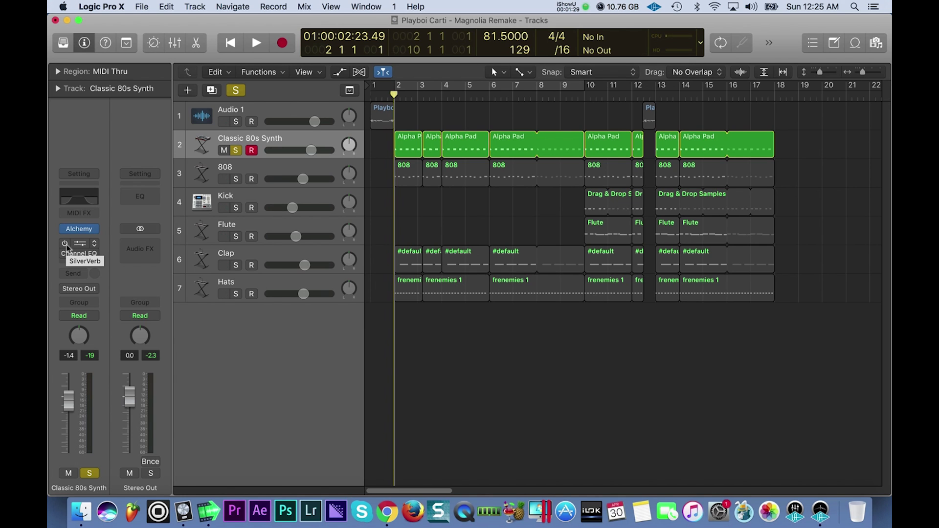
left_click(288, 139)
left_click(236, 150)
left_click(236, 150)
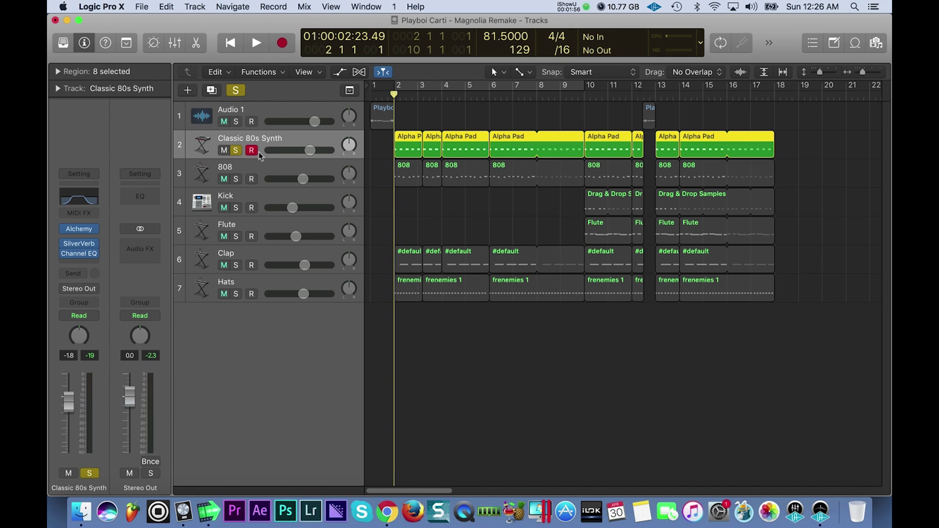
left_click(236, 150)
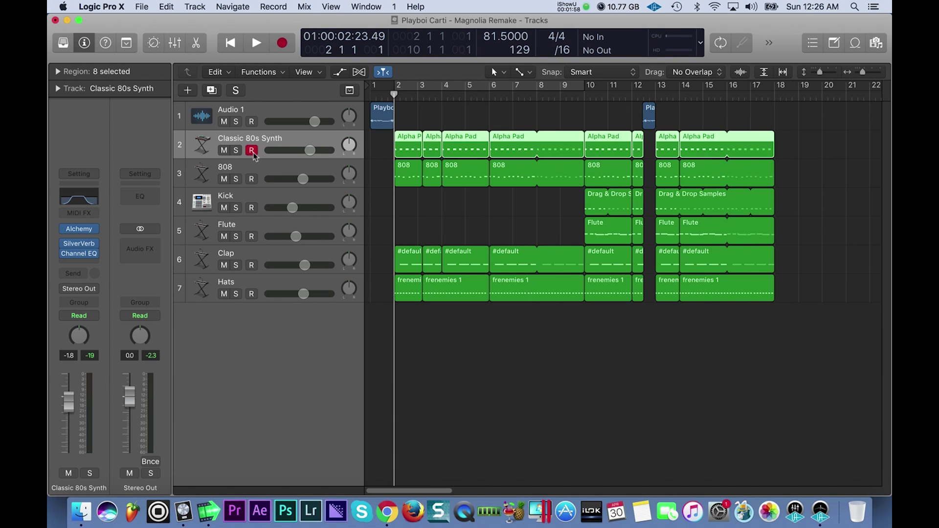
left_click(236, 150)
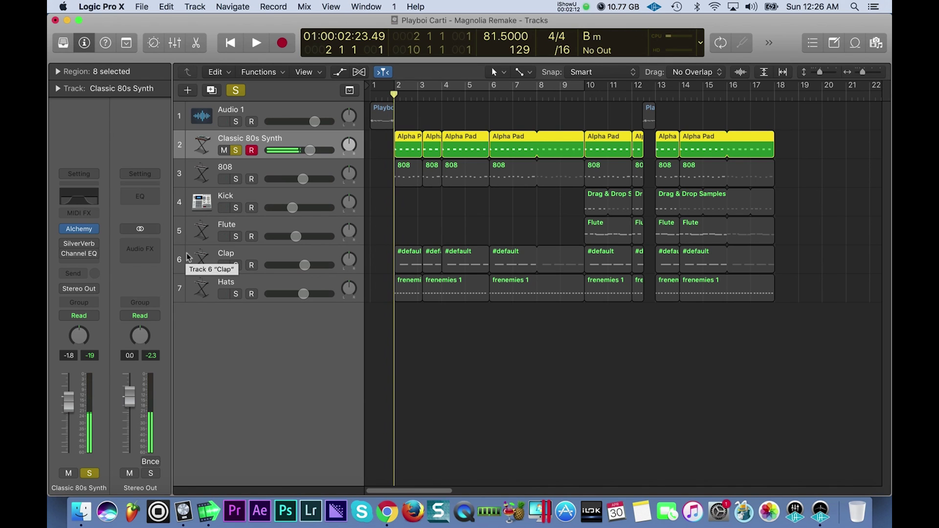
Show the Alpha Pad notes in an enlarged, zoomed-out Piano Roll, then solo the 808 track
double_click(409, 153)
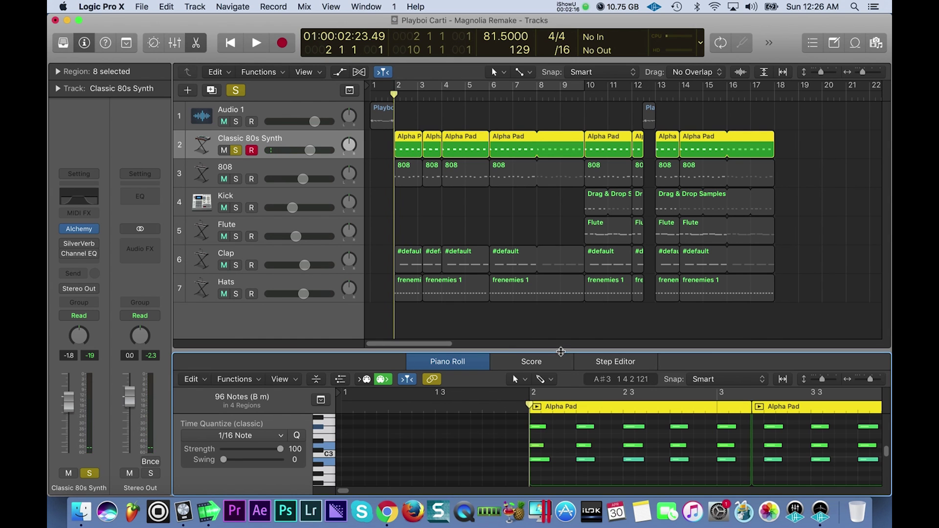
left_click_drag(561, 352, 561, 207)
key("z")
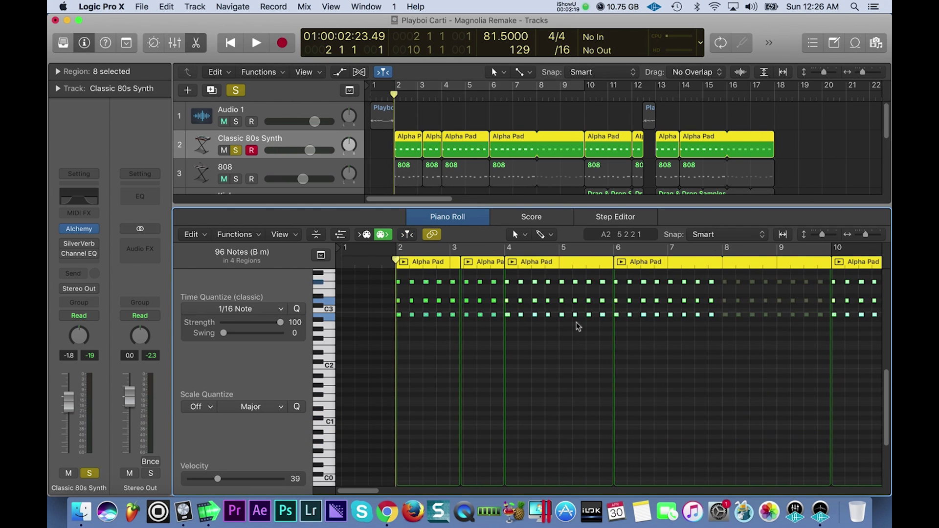
scroll(578, 327, "up", 5)
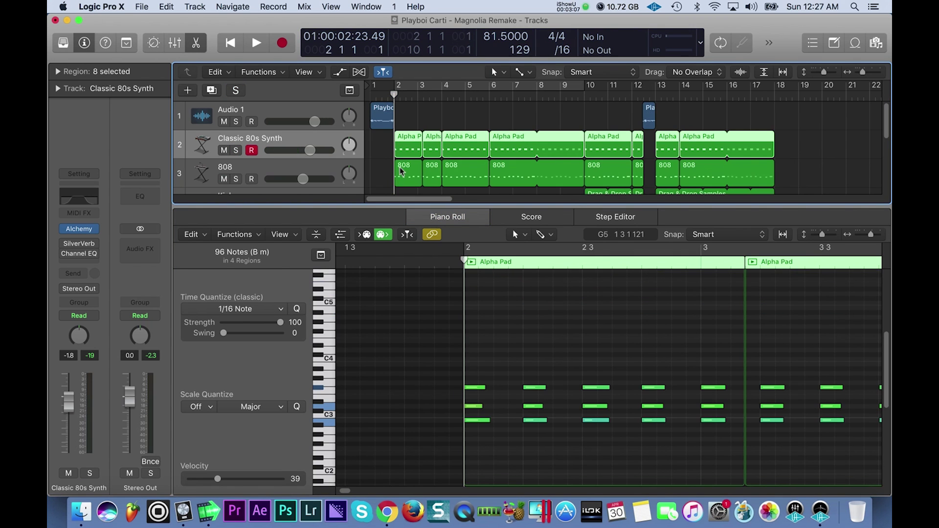
scroll(400, 171, "down", 2)
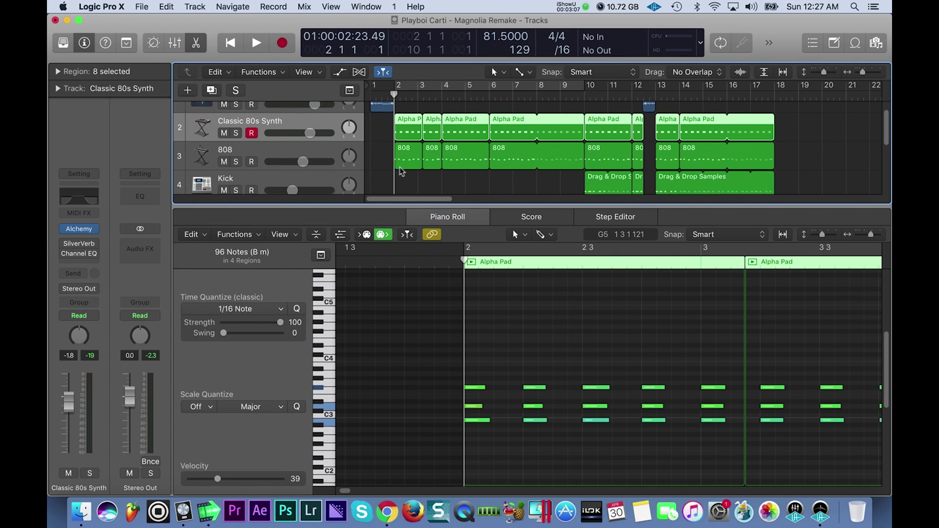
left_click(236, 160)
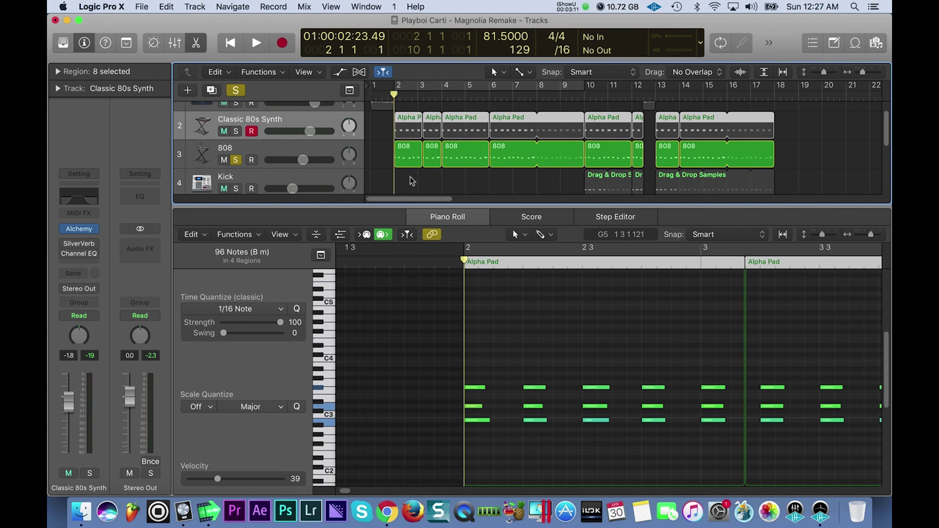
Play the beat and display all the 808 track's notes in a zoomed-out Piano Roll
left_click(412, 163)
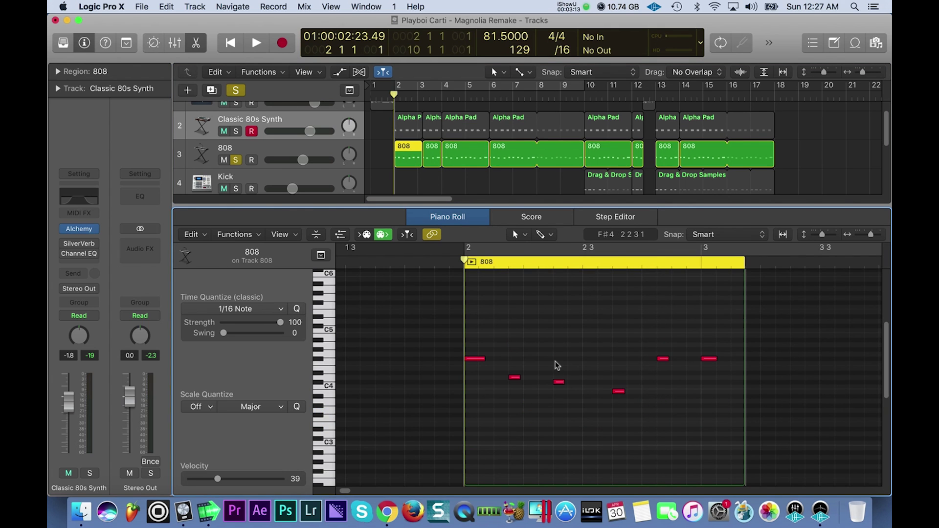
scroll(558, 365, "down", 3)
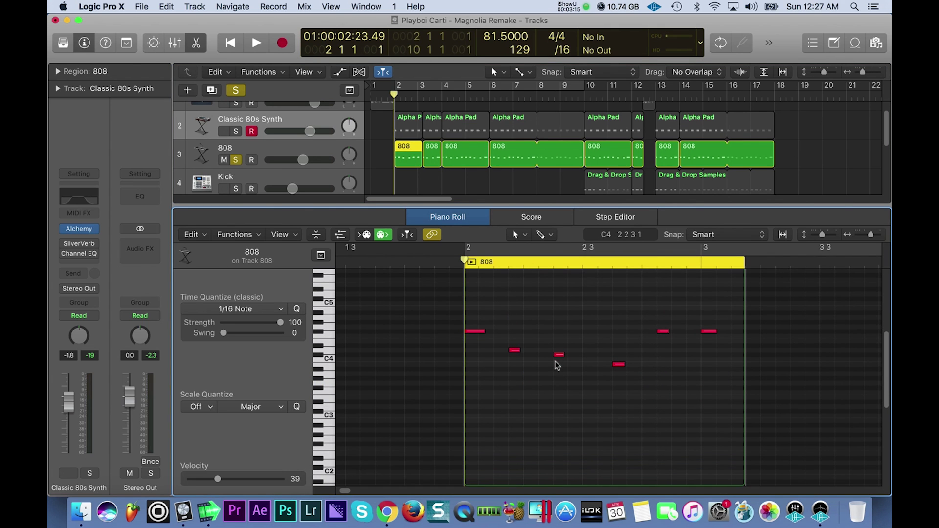
key("space")
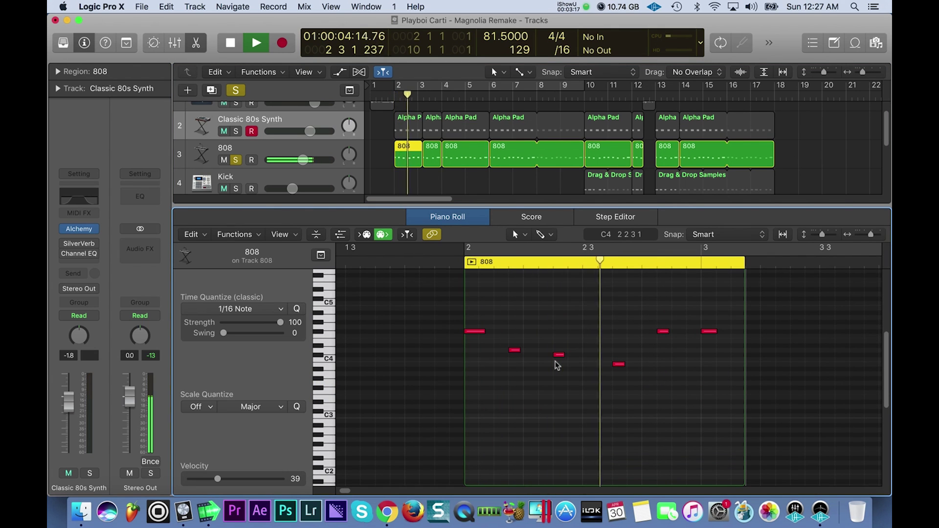
left_click(304, 153)
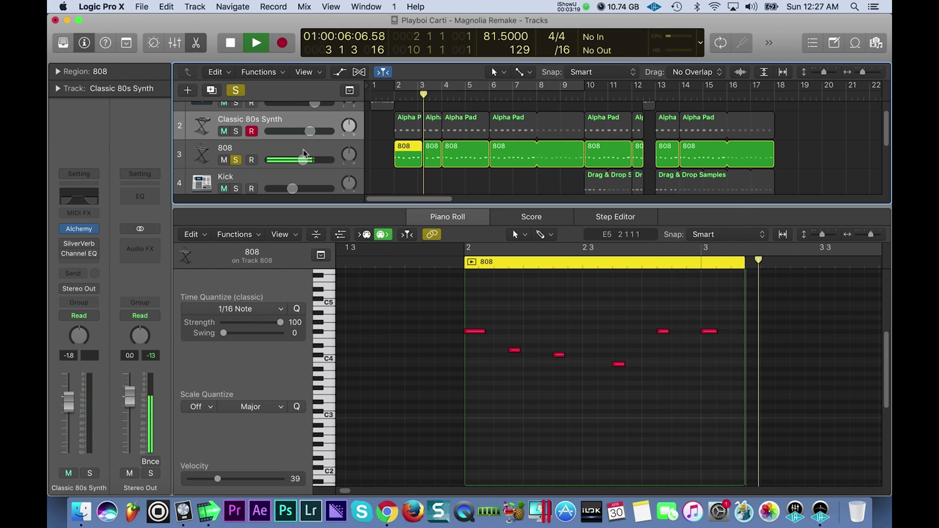
left_click(304, 153)
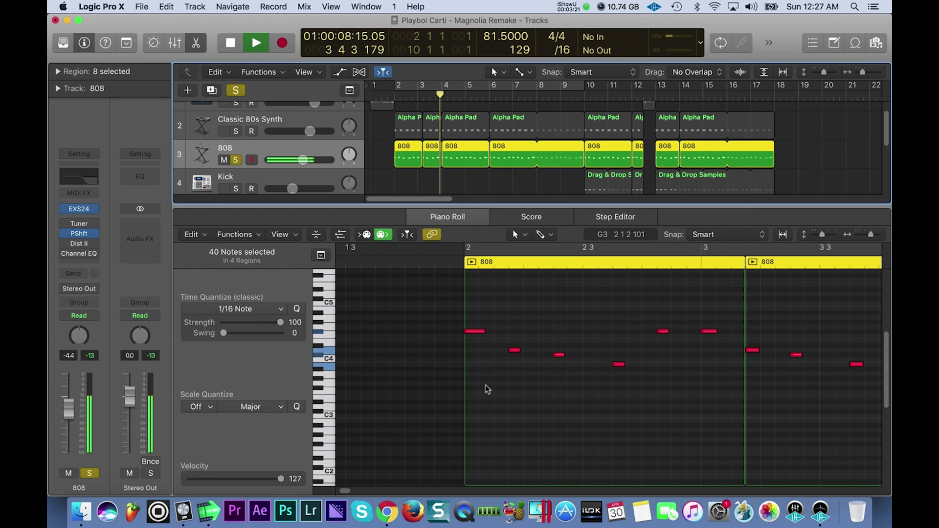
key("super+Left")
key("super+Left")
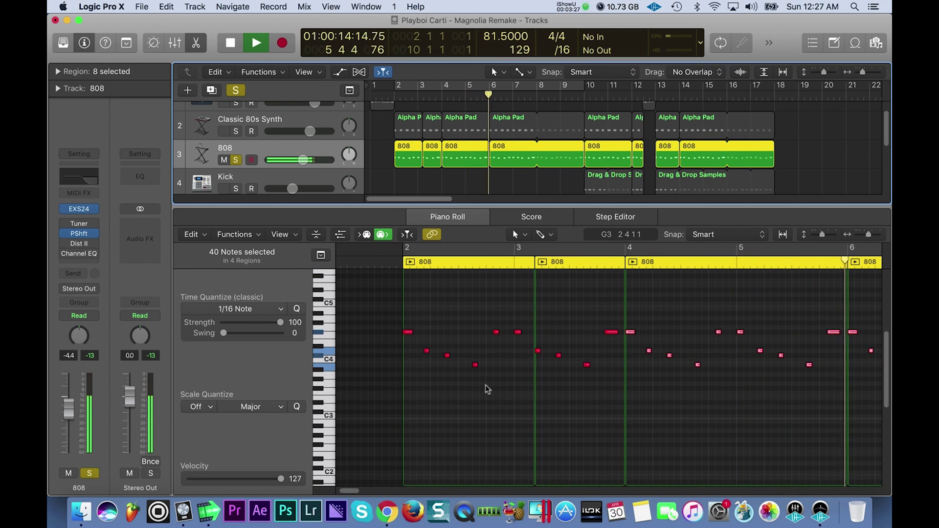
Solo the Classic 80s Synth alongside the 808 and restart playback
key("space")
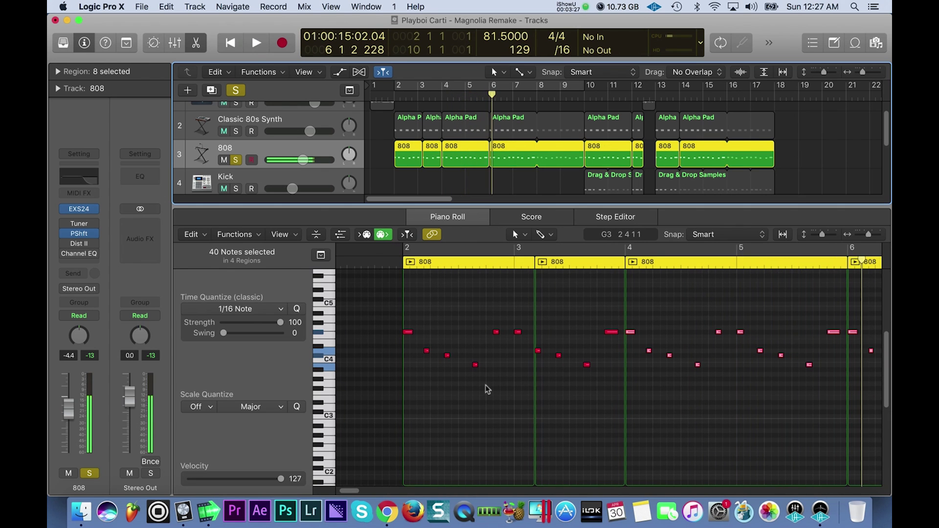
left_click(236, 131)
key("space")
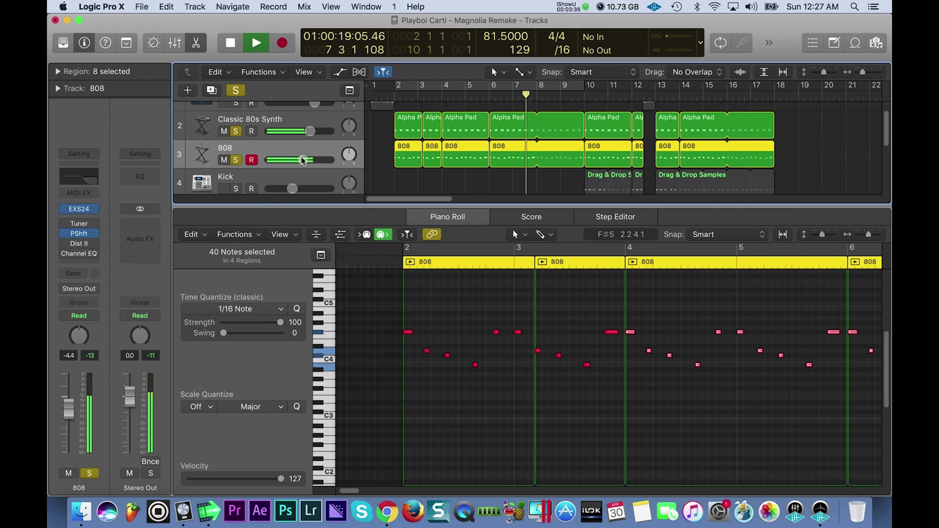
left_click(300, 125)
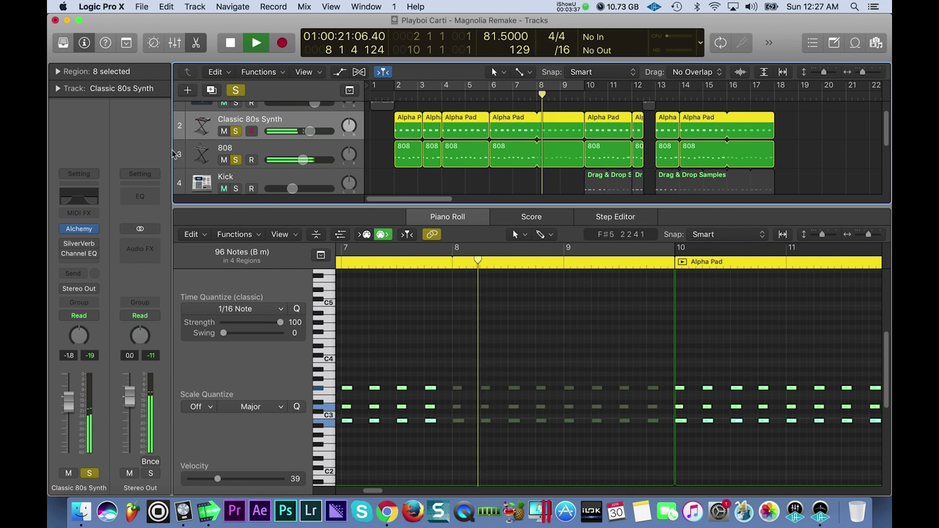
mouse_move(67, 247)
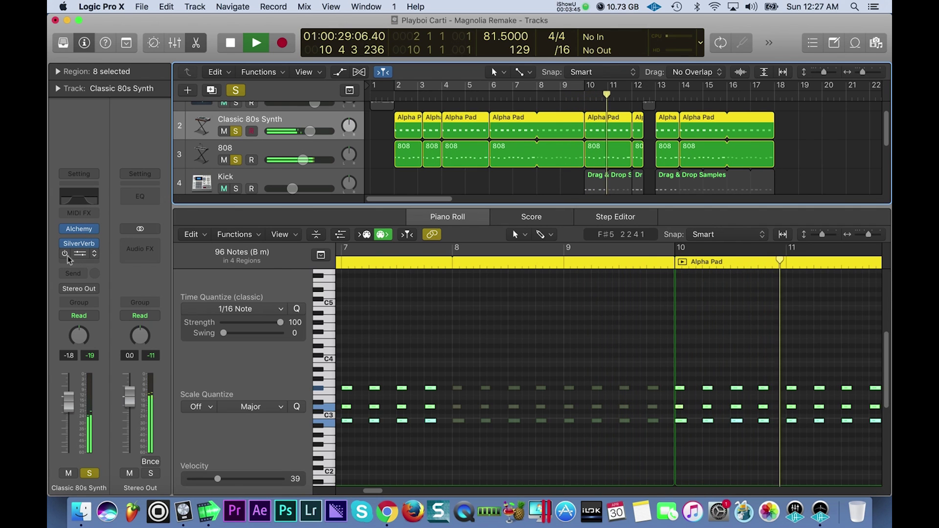
left_click(85, 202)
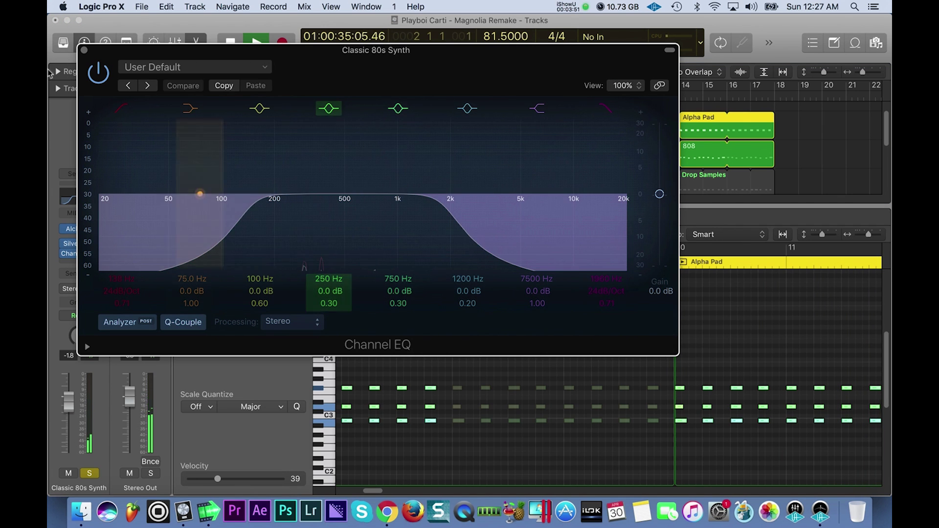
left_click(84, 50)
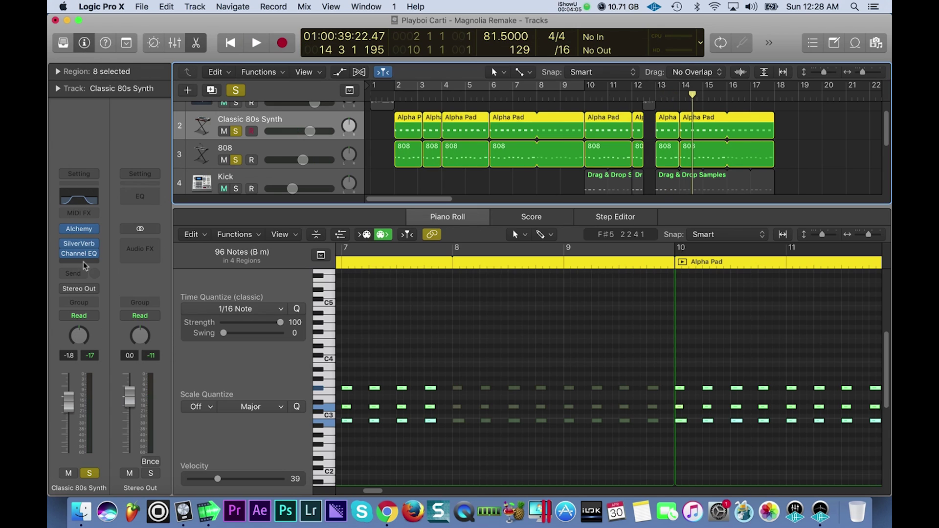
left_click(270, 156)
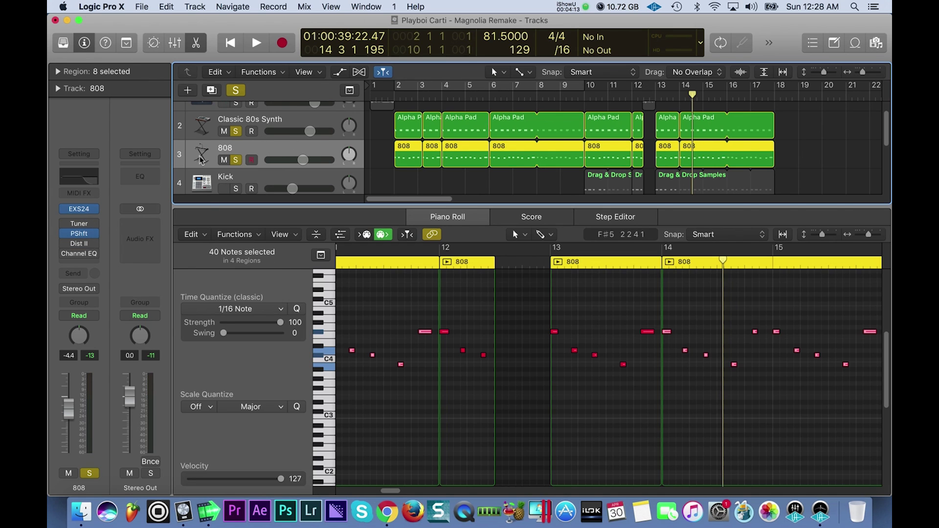
Loop bars 2–10 and compare the 808 with its existing Pitch Shifter bypassed and re-enabled
key("c")
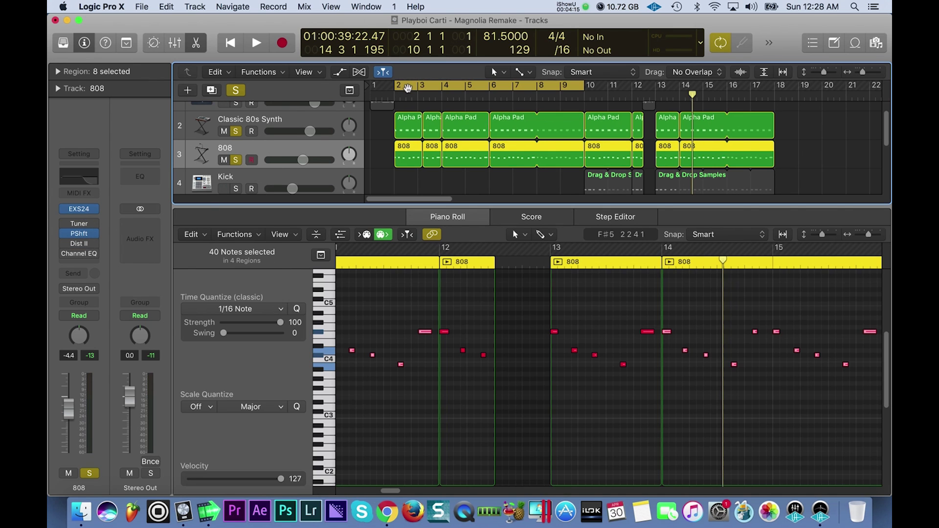
key("space")
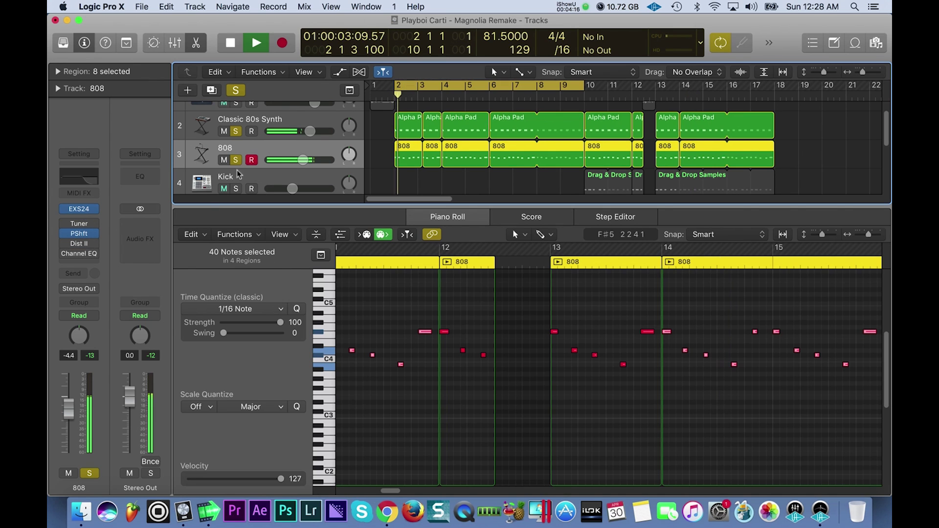
left_click(271, 142)
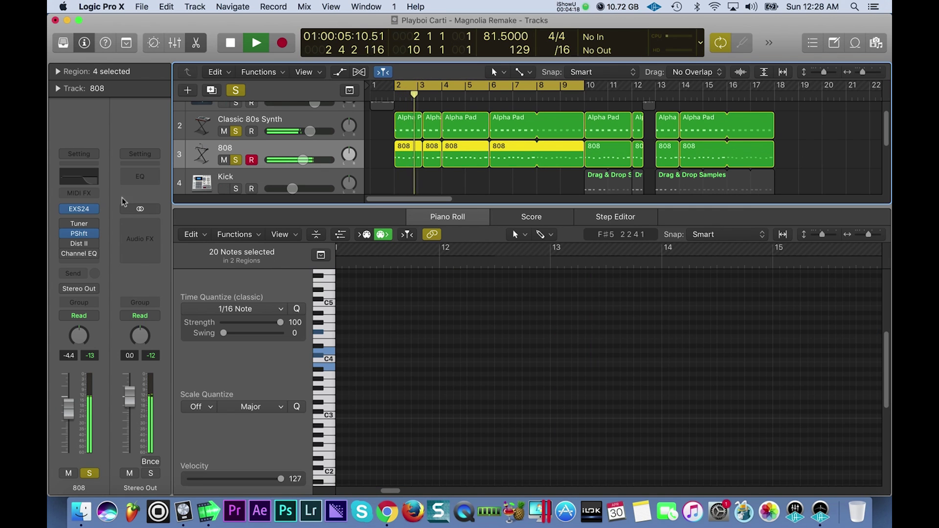
left_click(82, 238)
left_click_drag(316, 67, 400, 81)
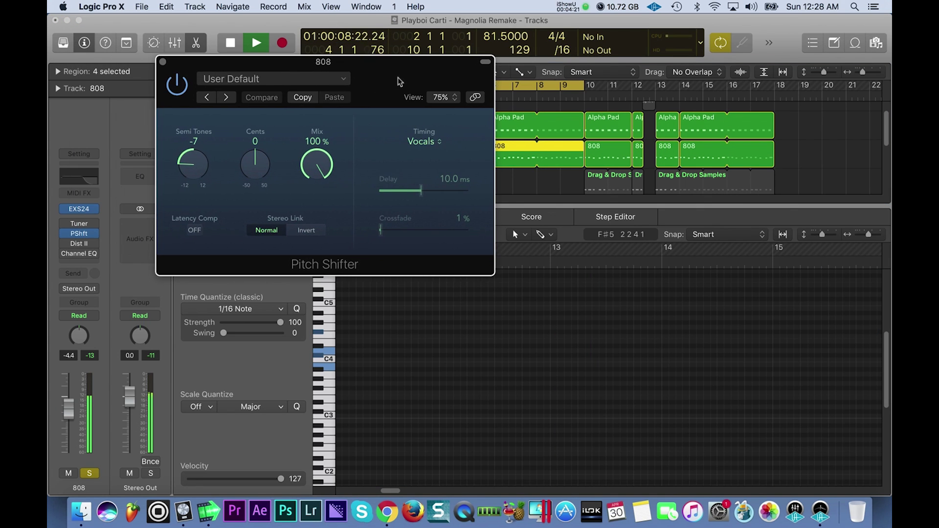
left_click(184, 85)
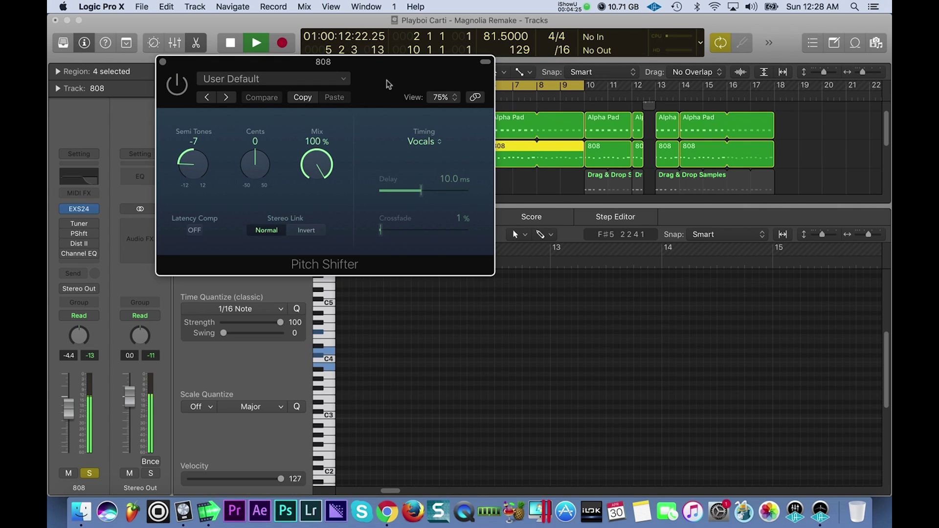
left_click_drag(386, 80, 412, 224)
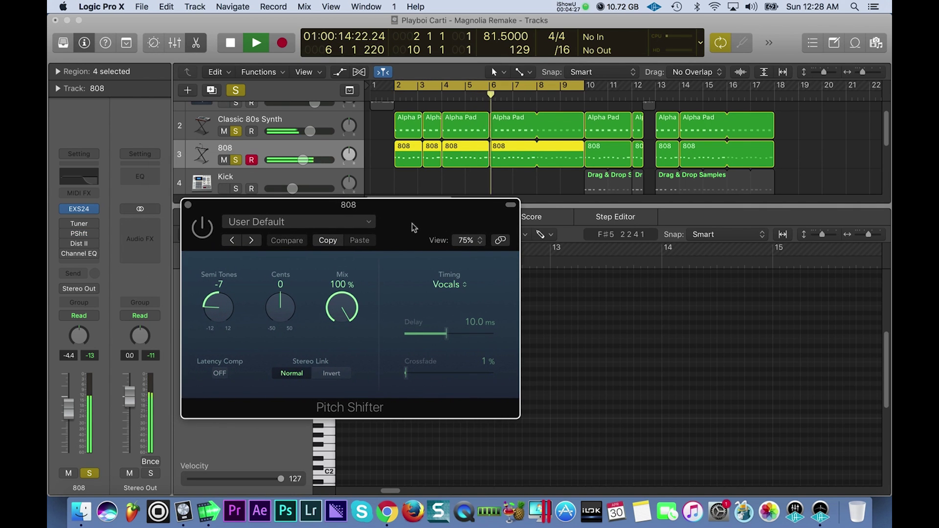
left_click(202, 227)
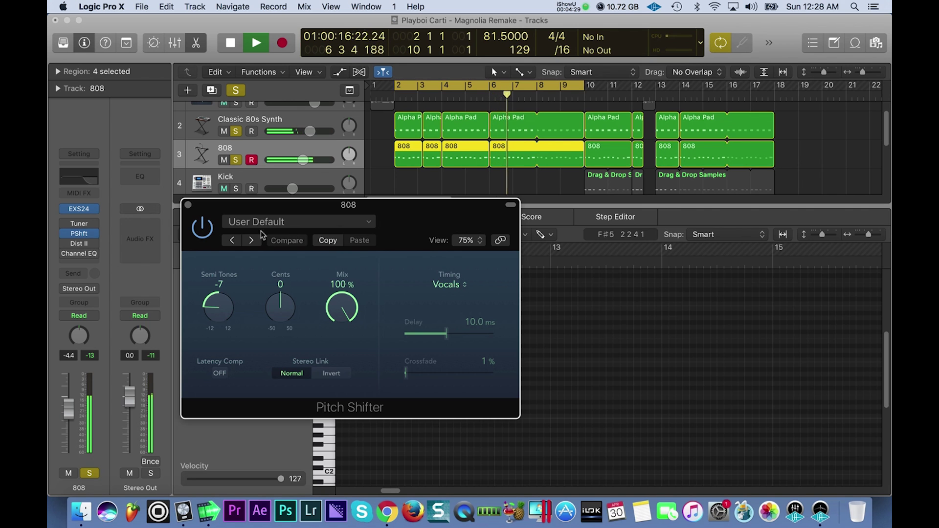
left_click(188, 205)
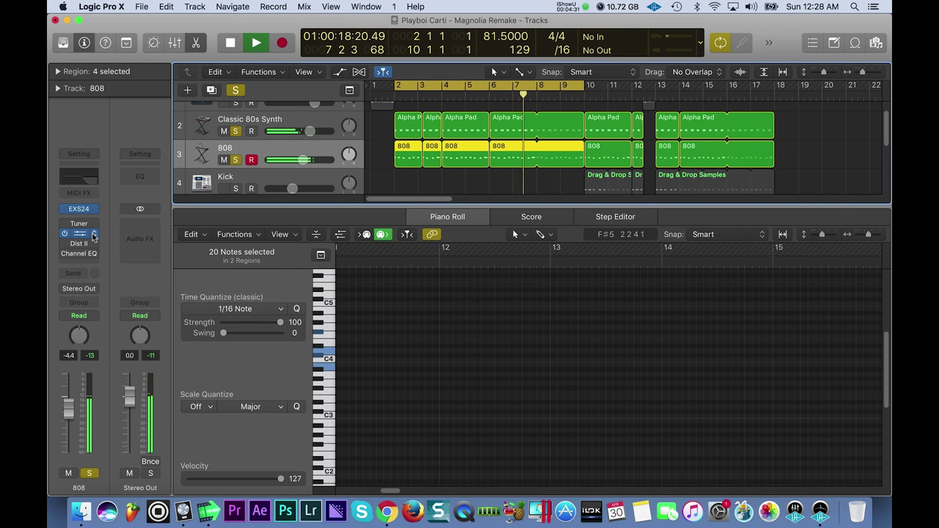
Insert a Stereo Pitch Shifter after the 808's Channel EQ with Mix at 100%
left_click(95, 235)
left_click(102, 216)
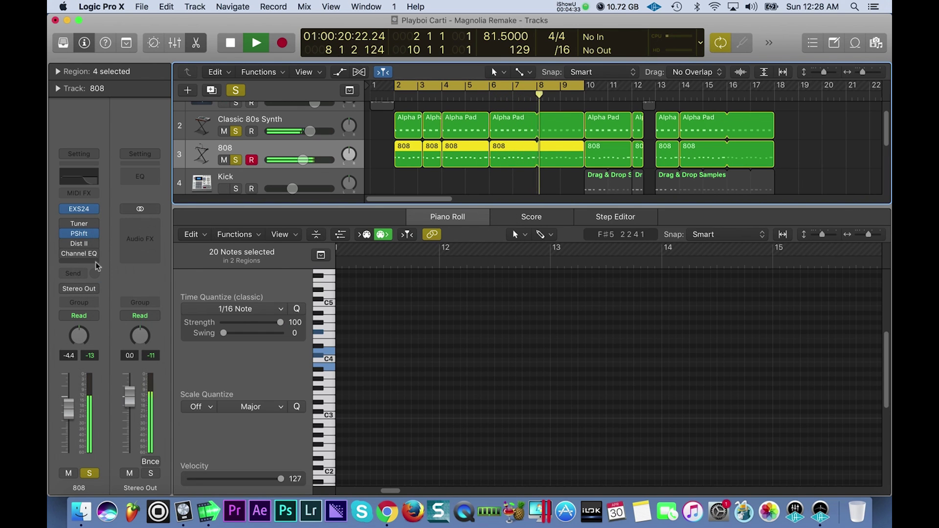
left_click(95, 262)
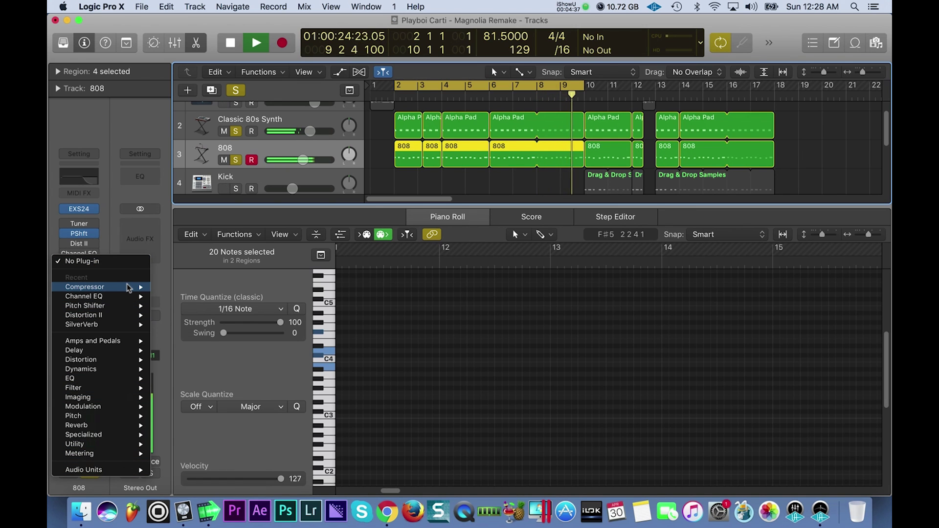
mouse_move(128, 361)
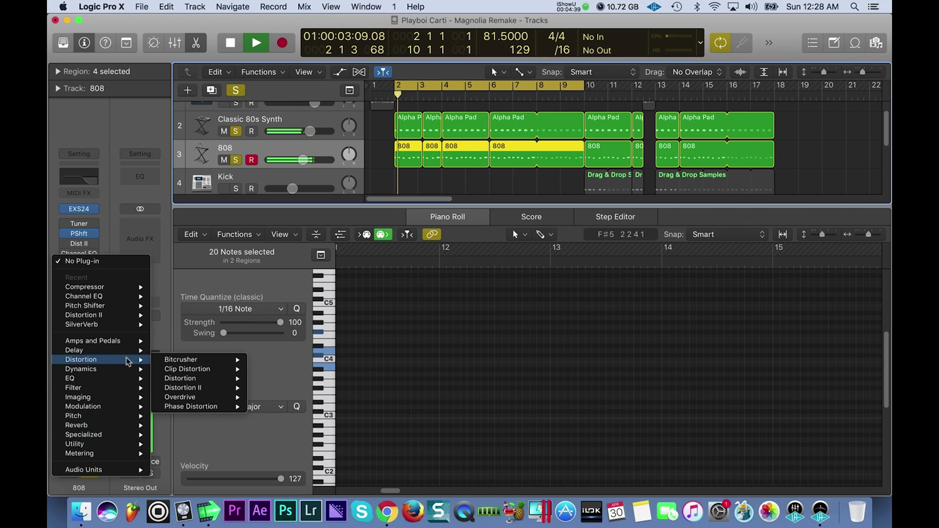
mouse_move(123, 421)
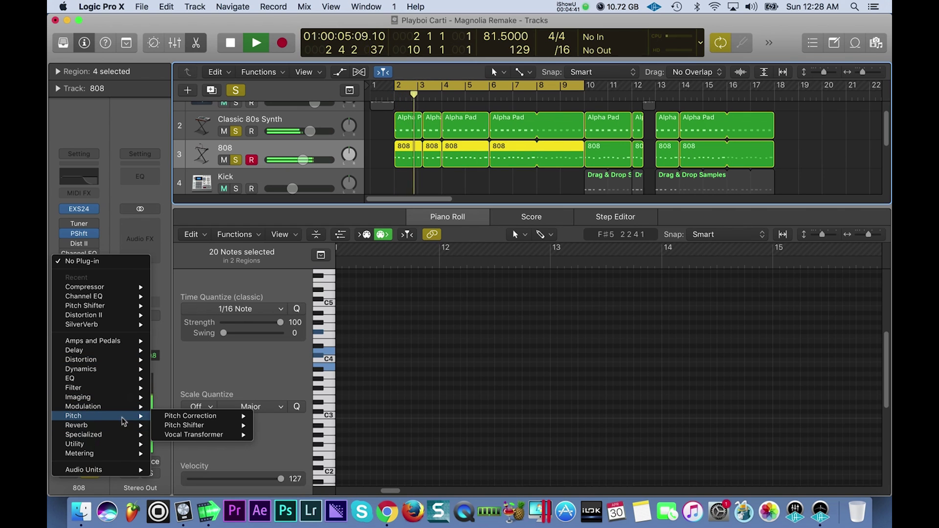
mouse_move(230, 425)
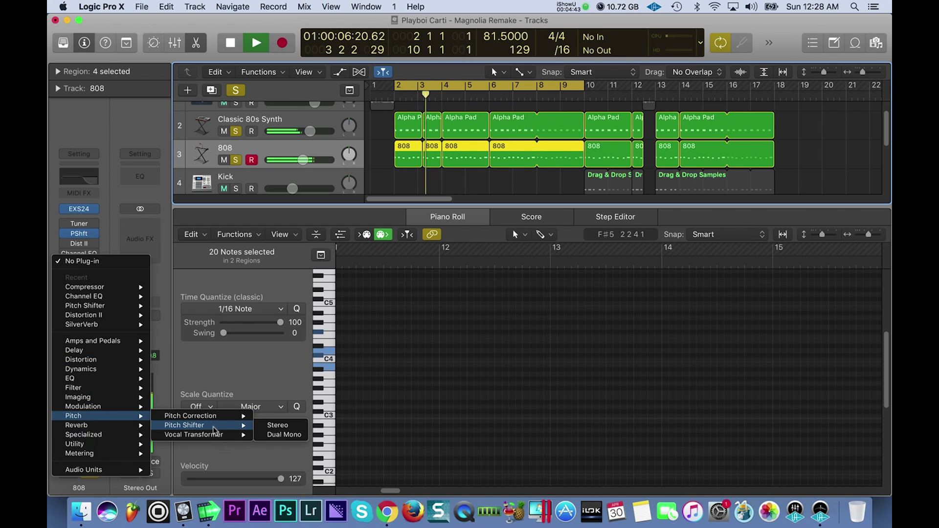
left_click(282, 427)
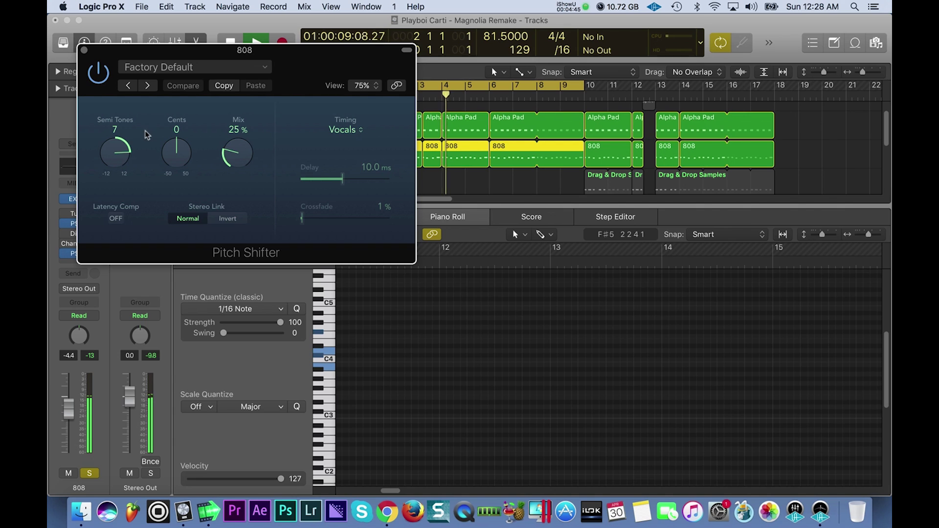
left_click_drag(240, 160, 239, 123)
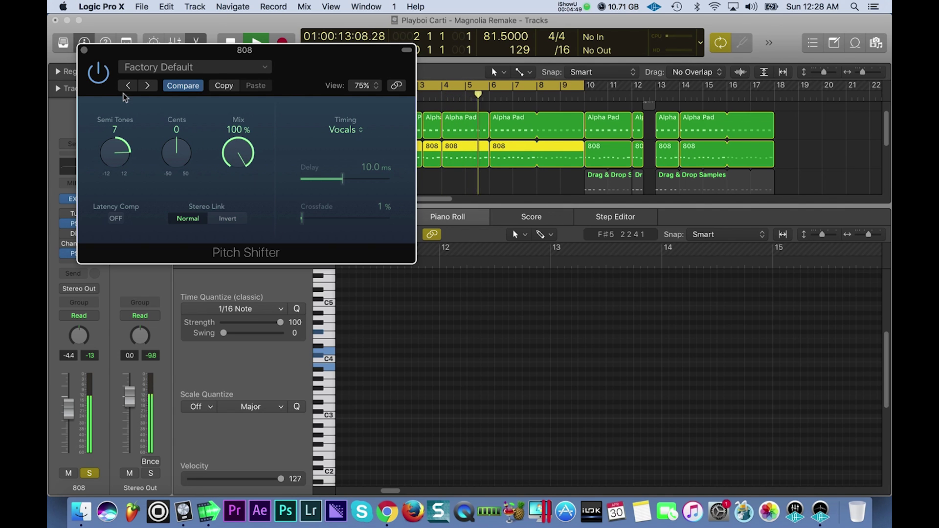
left_click(84, 51)
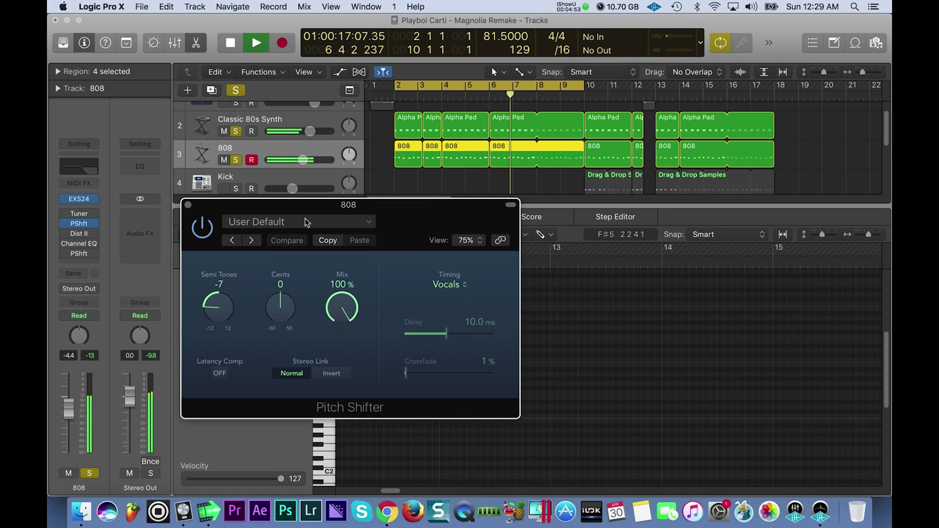
Set the 808 pitch shifter's semitone amount to -7
left_click(78, 223)
left_click_drag(425, 207, 422, 61)
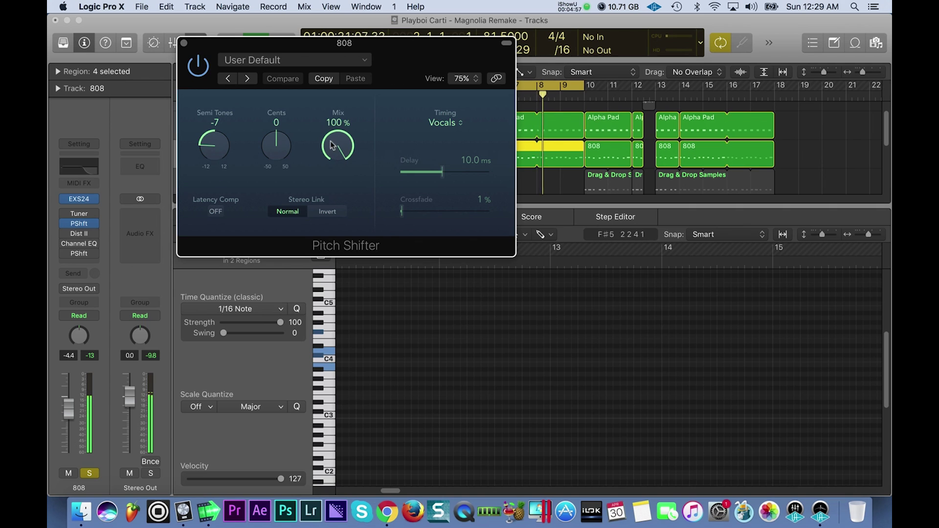
mouse_move(206, 148)
left_mouse_down()
mouse_move(212, 111)
mouse_move(205, 137)
left_mouse_up()
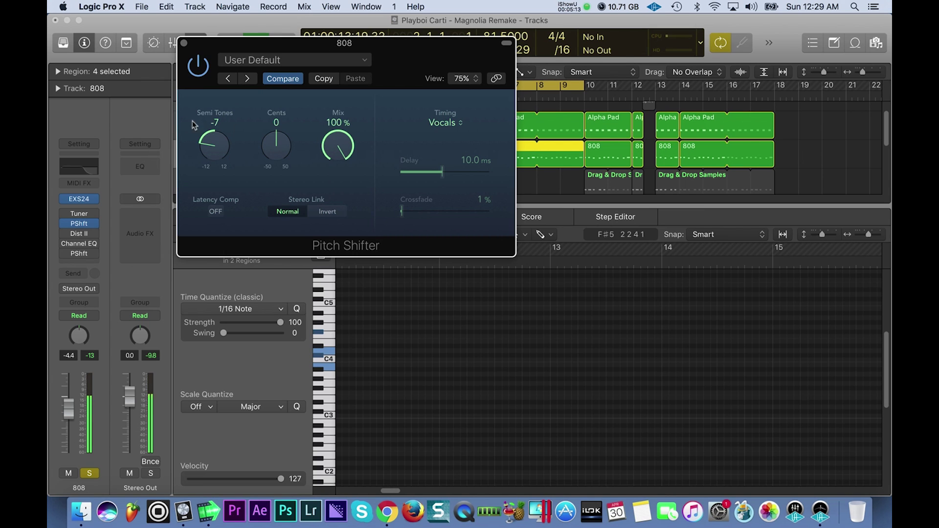
left_click(185, 44)
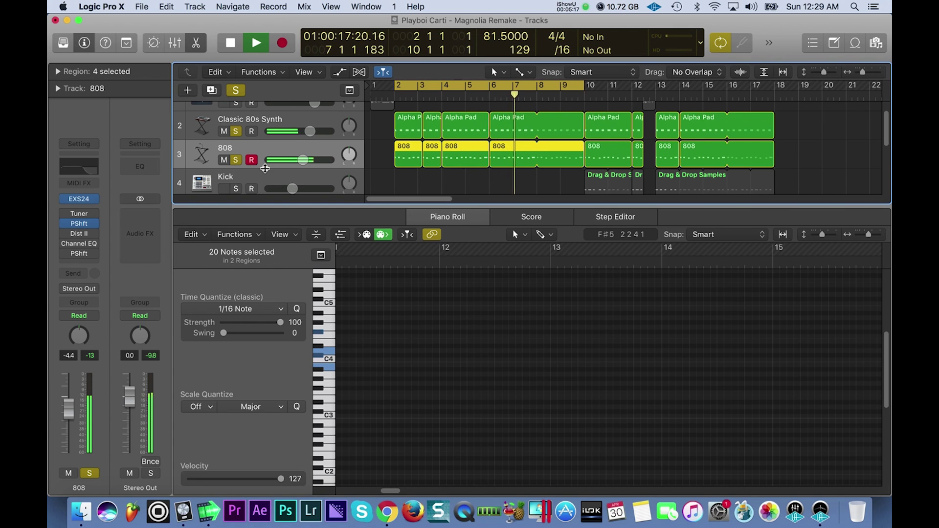
Solo the Clap track, view its first region's notes, and restart playback from the loop start
scroll(270, 174, "down", 4)
left_click(235, 184)
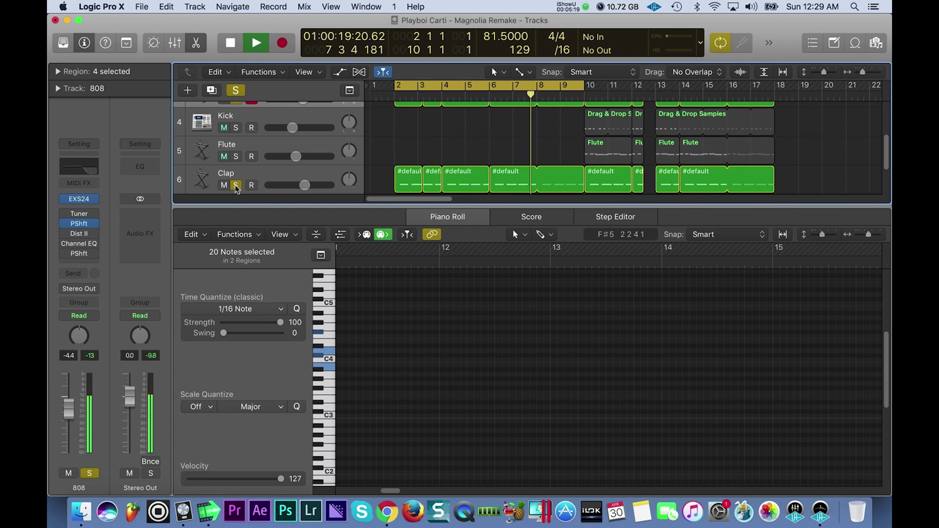
scroll(387, 159, "down", 2)
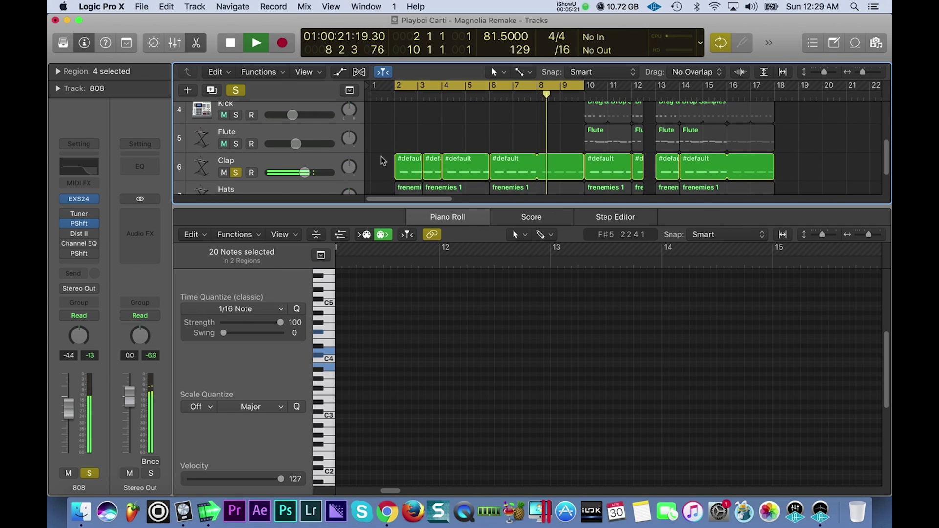
left_click(398, 147)
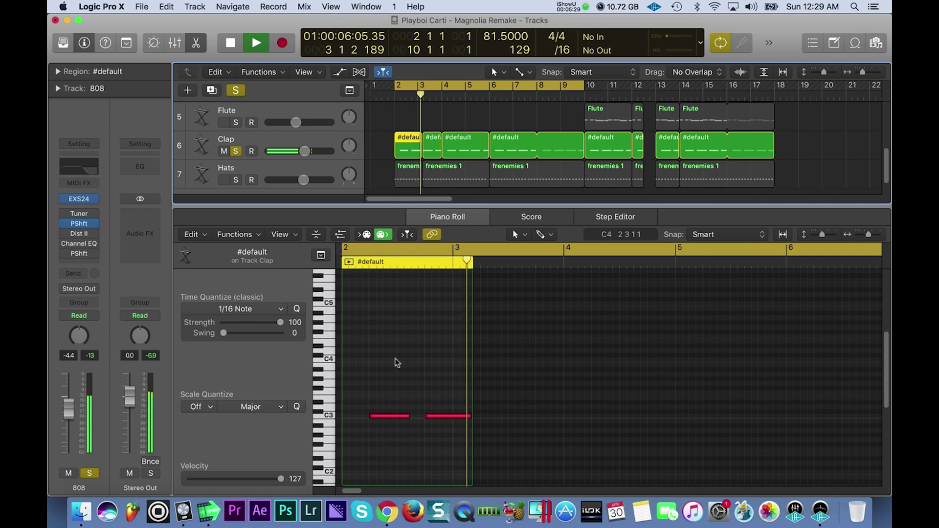
key("space")
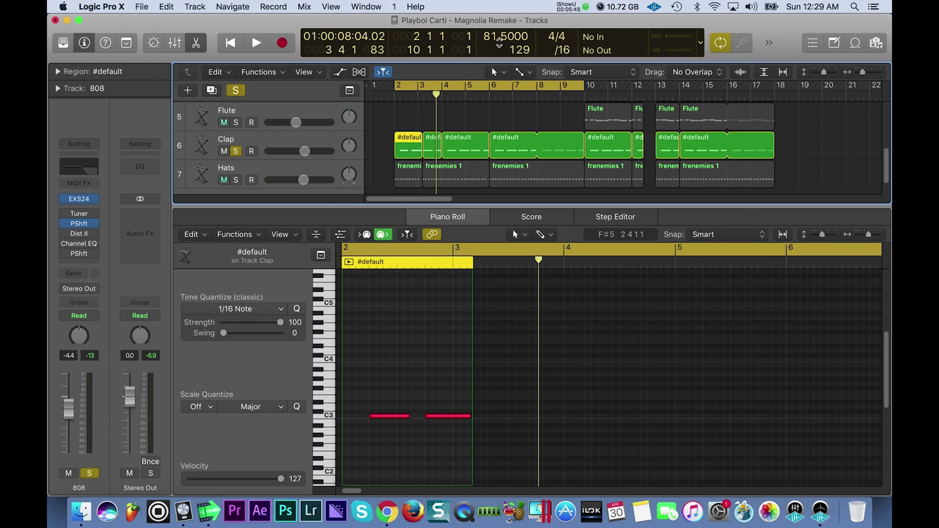
key("space")
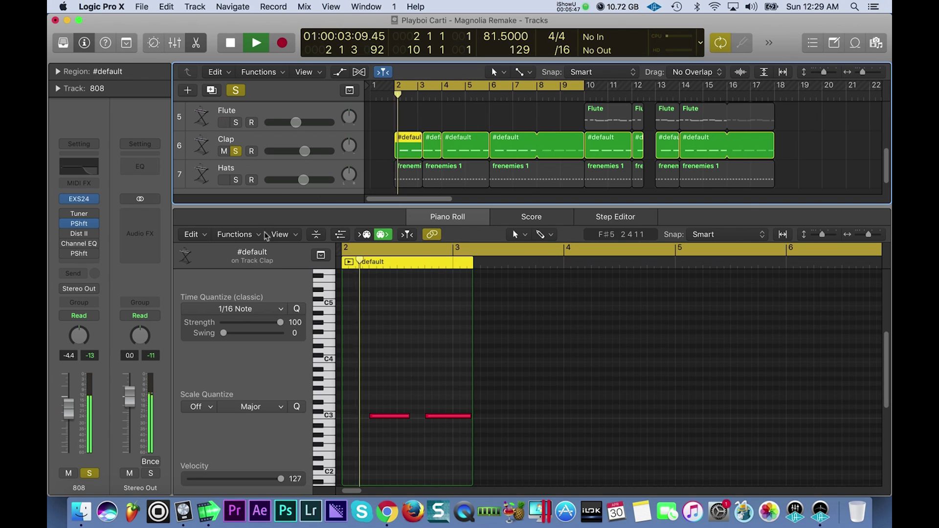
Solo Hats as well and show its frenemies 1 notes
left_click(238, 180)
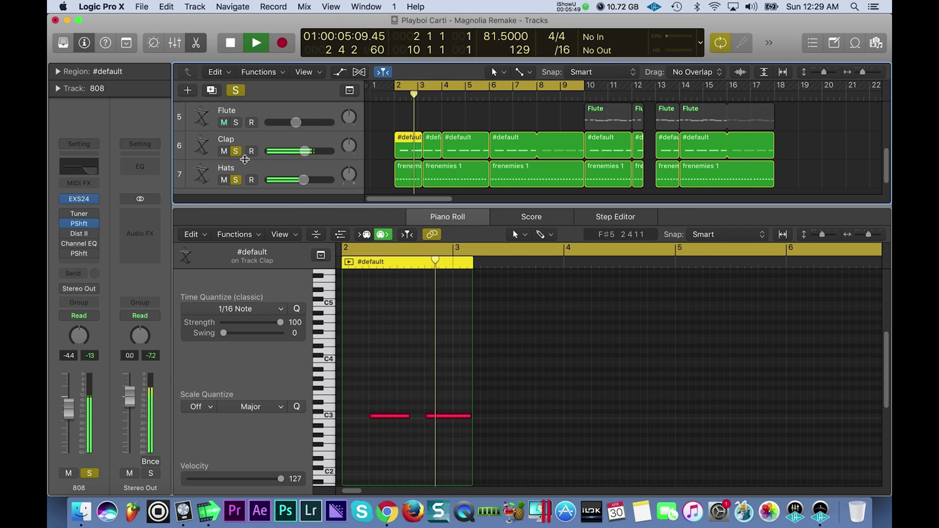
scroll(294, 167, "down", 2)
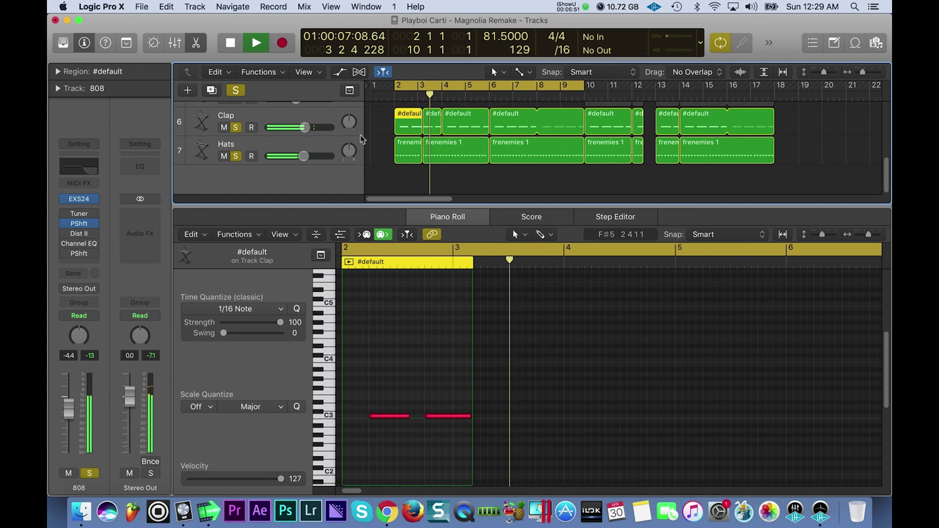
left_click(294, 153)
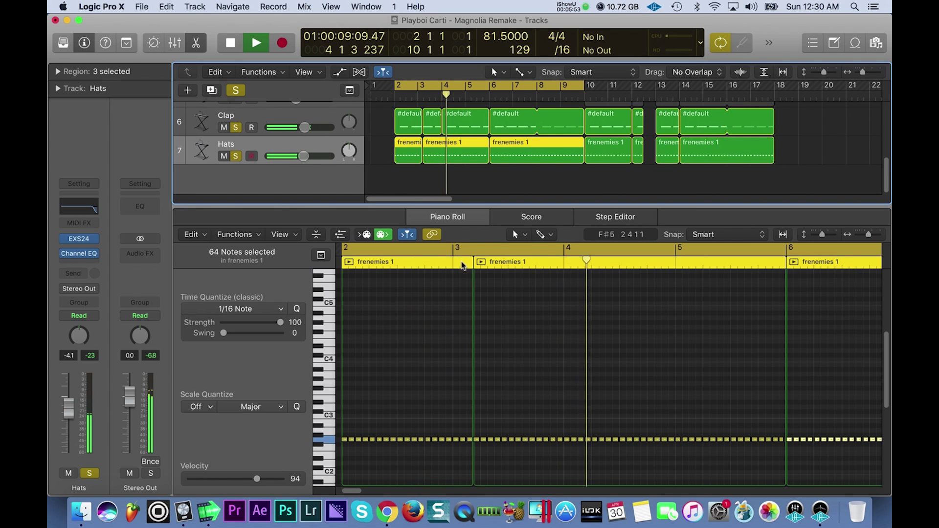
Move the cycle range from bars 2–10 to bars 10–18
scroll(424, 384, "down", 3)
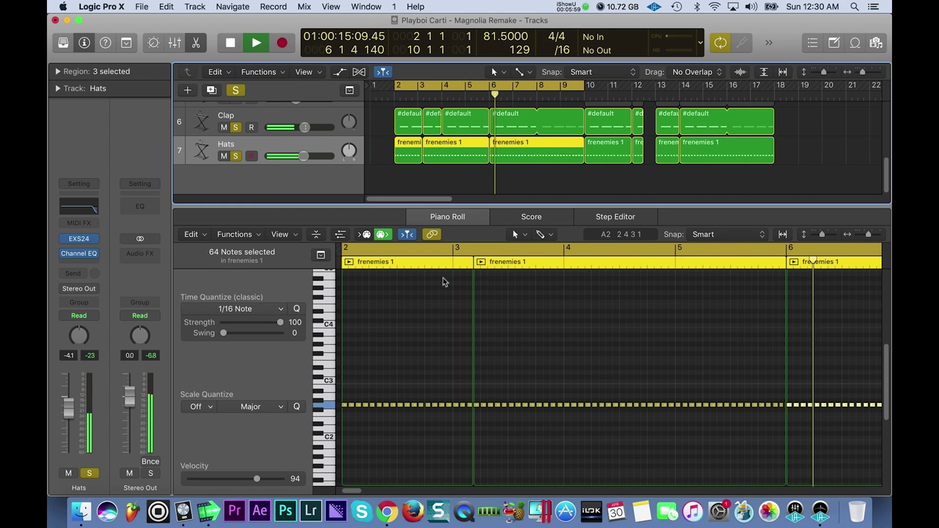
scroll(316, 150, "up", 5)
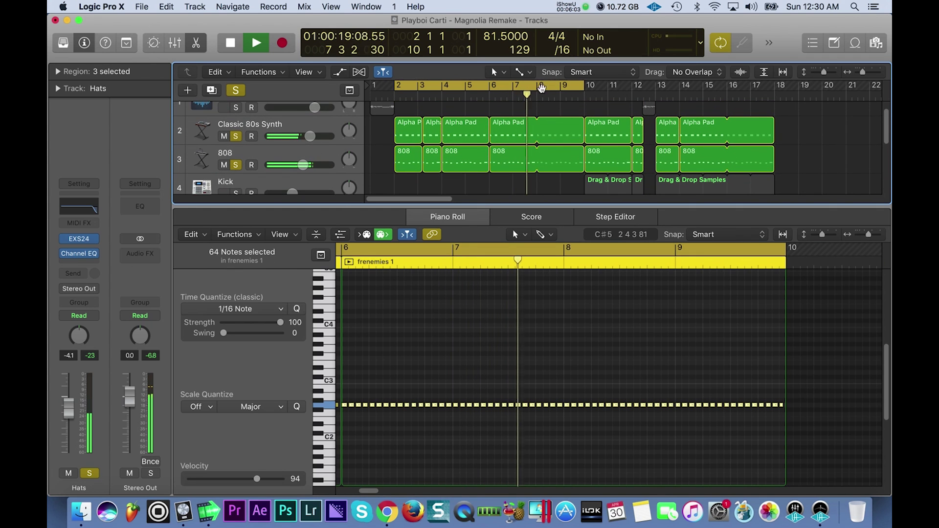
left_click_drag(558, 93, 732, 96)
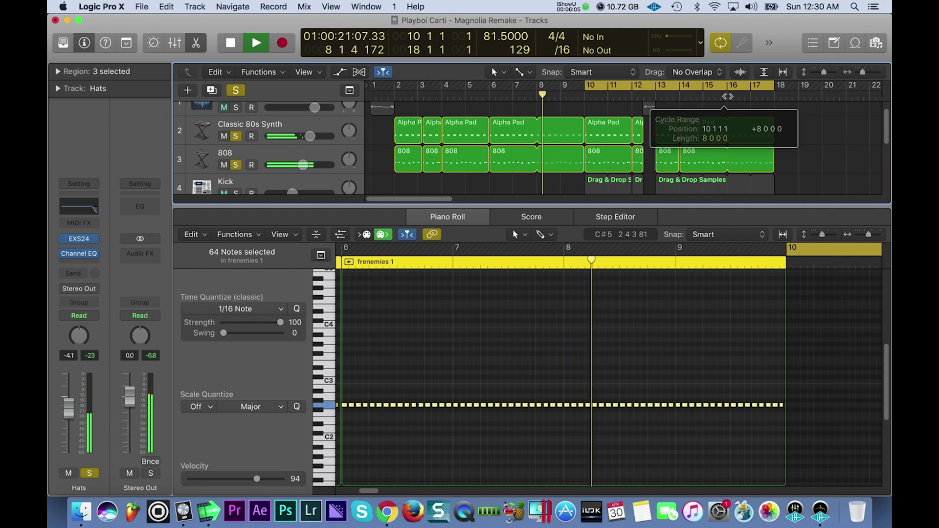
Add the Kick and Flute tracks to the soloed Clap and Hats
scroll(251, 138, "down", 3)
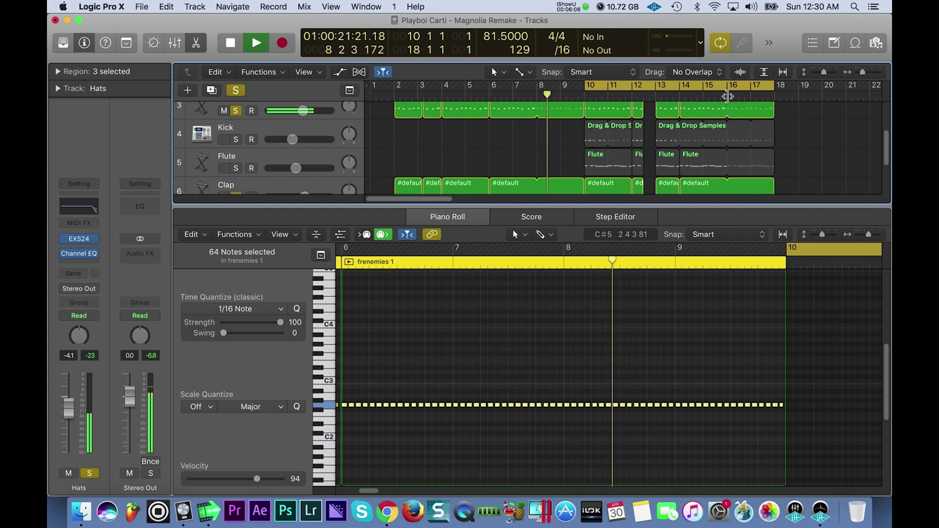
left_click(236, 140)
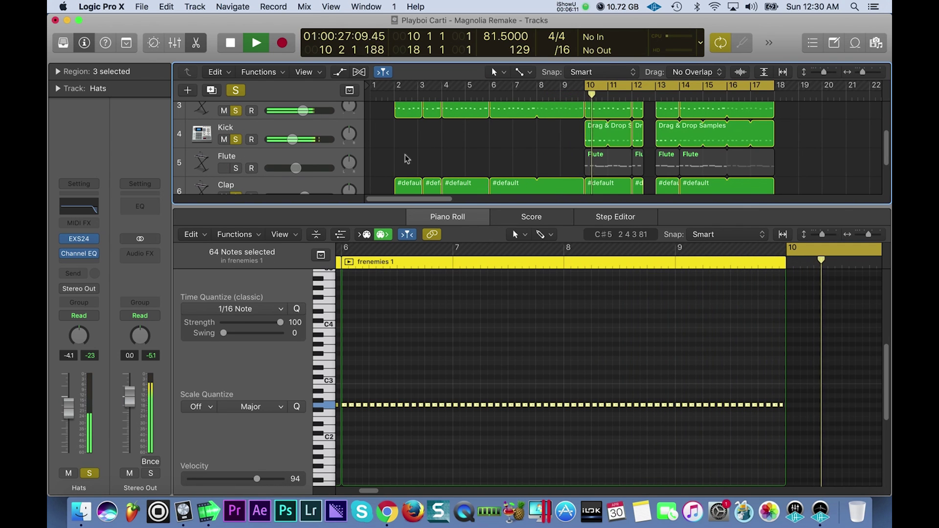
left_click(236, 168)
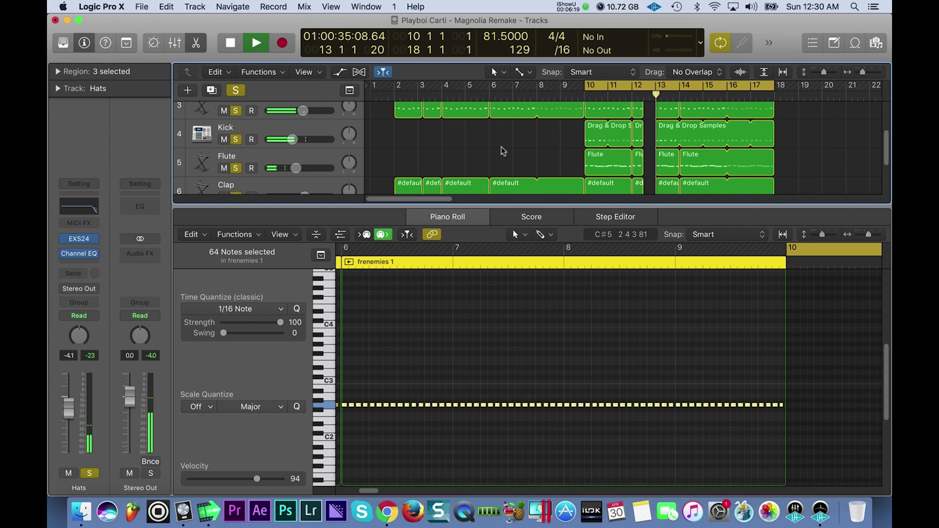
scroll(503, 151, "down", 3)
Enlarge the track area to show every track, stop playback, and clear all solos
scroll(503, 151, "down", 5)
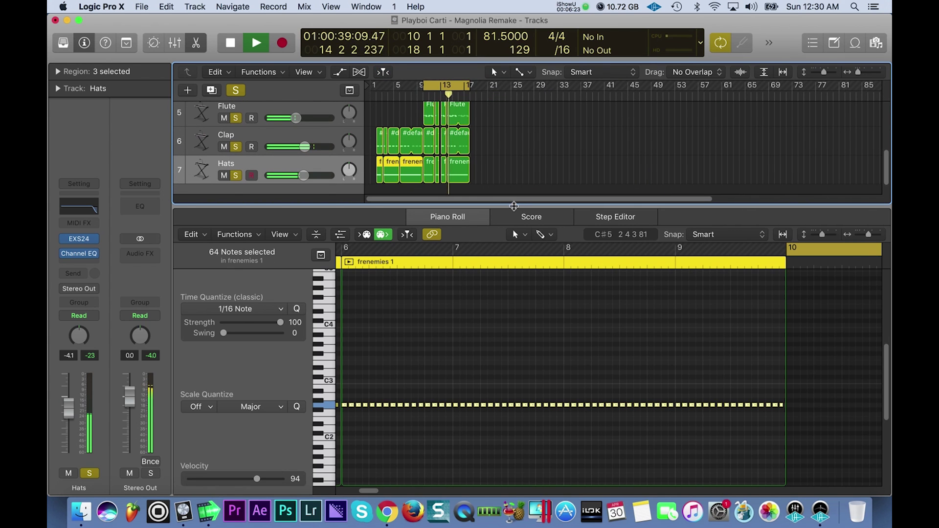
left_click_drag(513, 206, 514, 316)
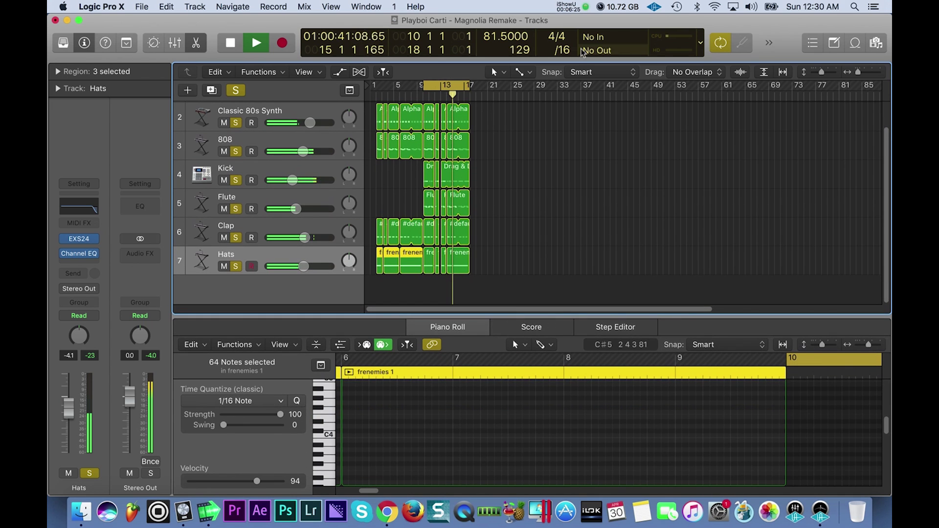
scroll(489, 134, "up", 2)
key("space")
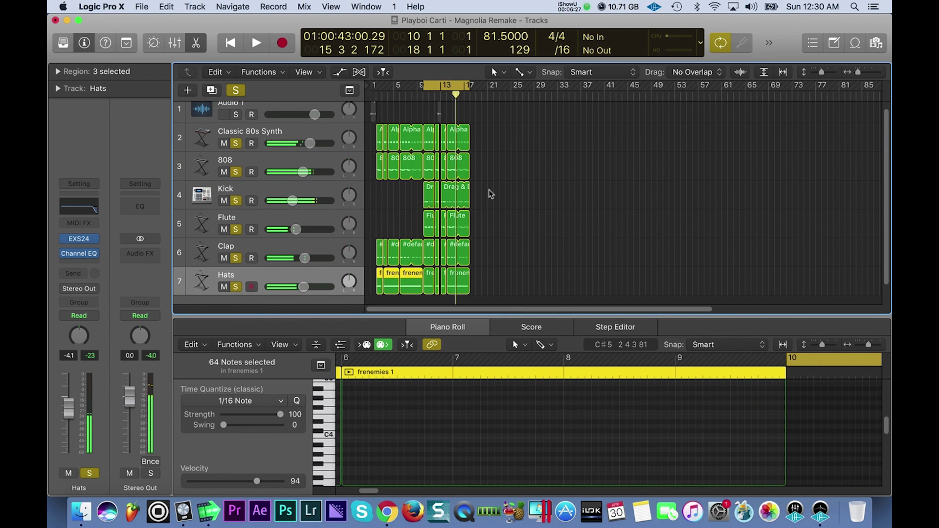
left_click(236, 90)
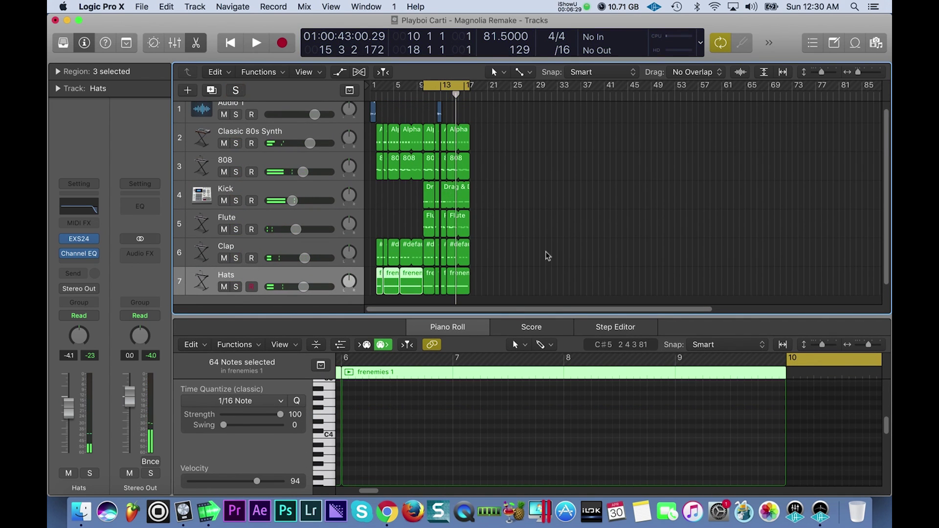
Select all regions, zoom to fit and back out, and move the loop range to bars 3–11
left_click_drag(520, 277, 574, 152)
key("z")
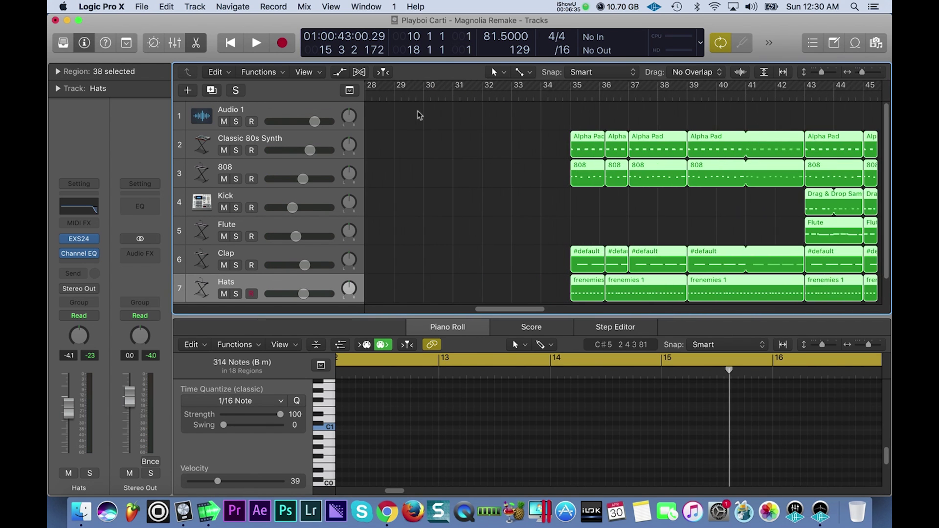
key("z")
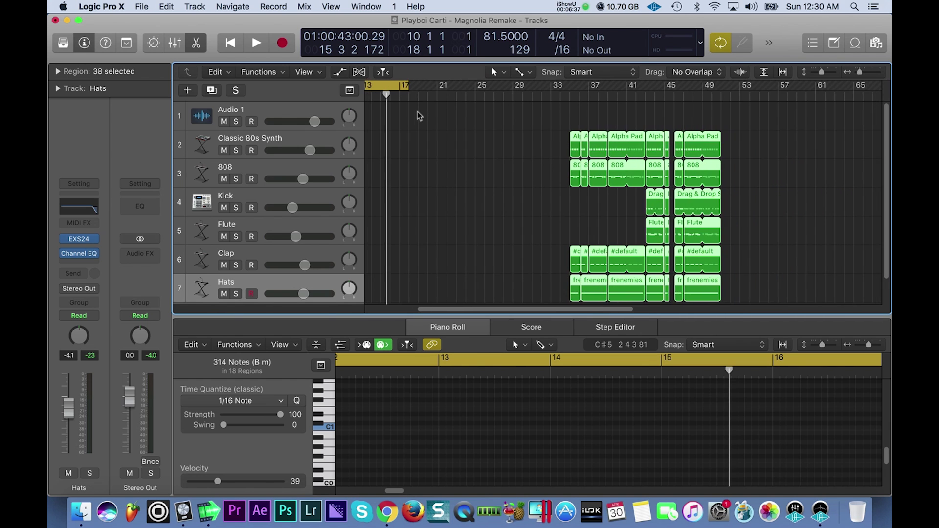
left_click_drag(495, 75, 411, 88)
key("super+Right")
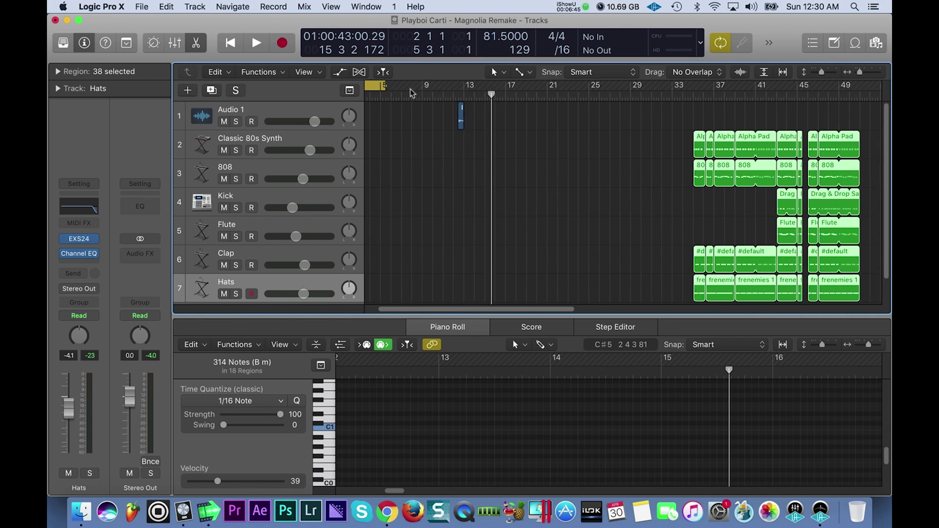
Zoom into the opening bars, set the loop to bars 2–6, and select Classic 80s Synth
scroll(411, 93, "left", 3)
left_click_drag(417, 87, 412, 86)
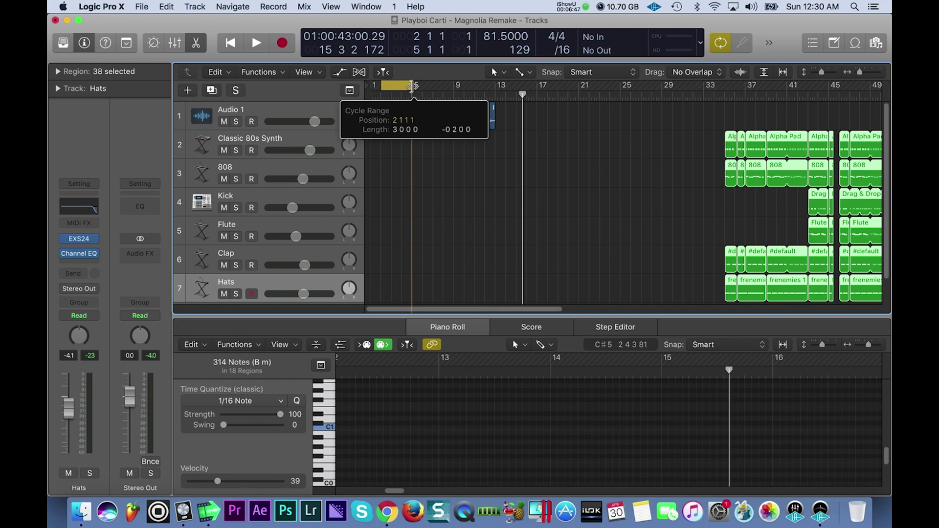
key("super+Right")
key("super+Right")
key("super+Right")
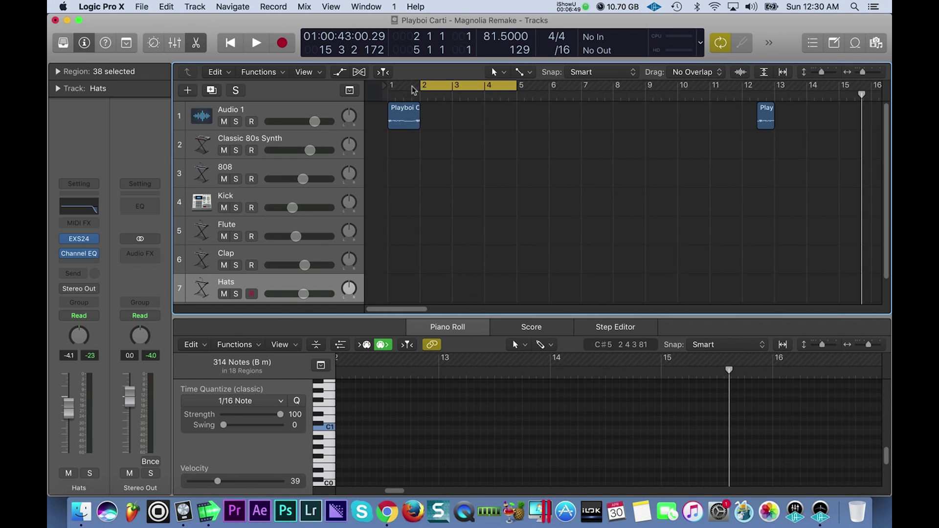
left_click_drag(496, 87, 532, 87)
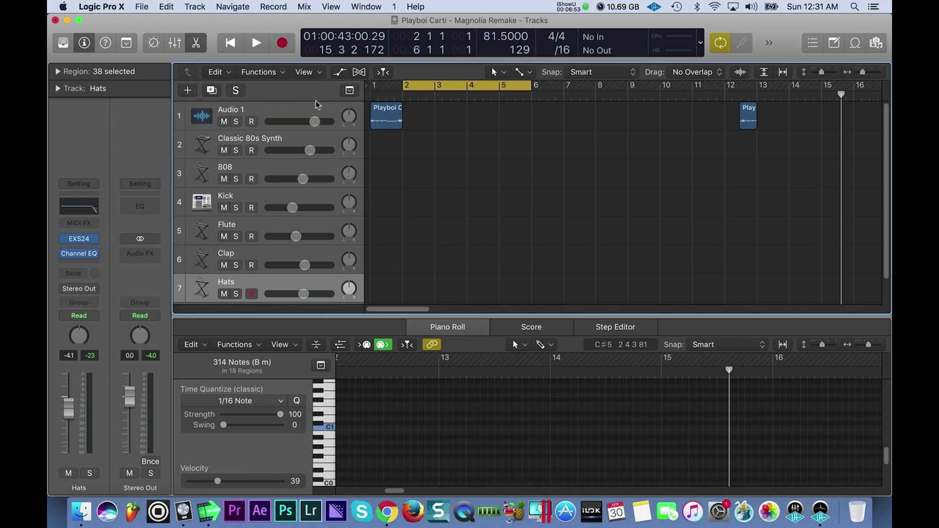
left_click(320, 143)
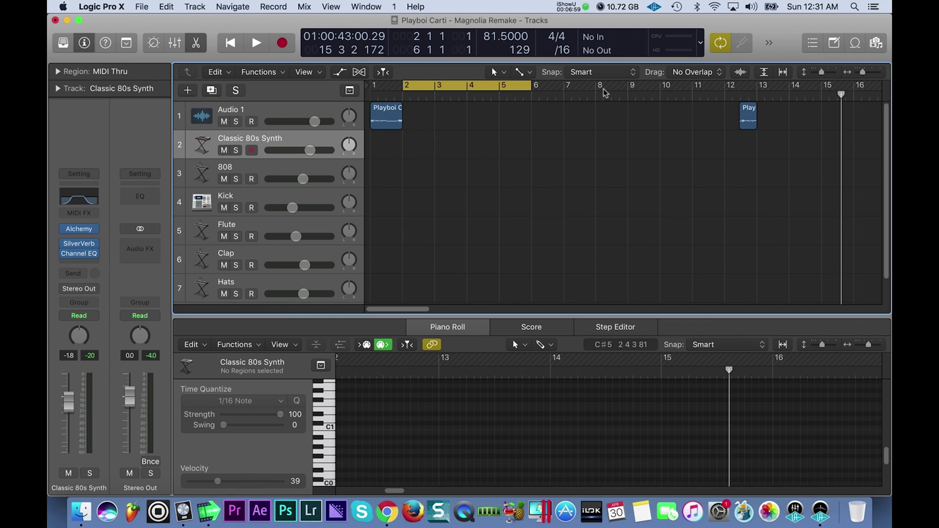
With Pencil as secondary tool, draw a synth MIDI region spanning bars 2–6 and enlarge its Piano Roll
left_click(527, 73)
left_click(512, 100)
left_click(411, 146)
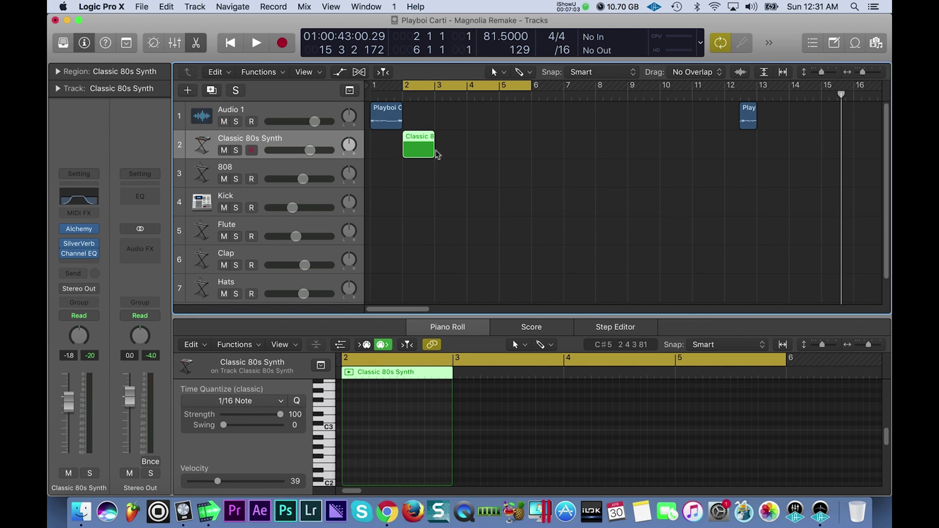
left_click_drag(434, 151, 532, 153)
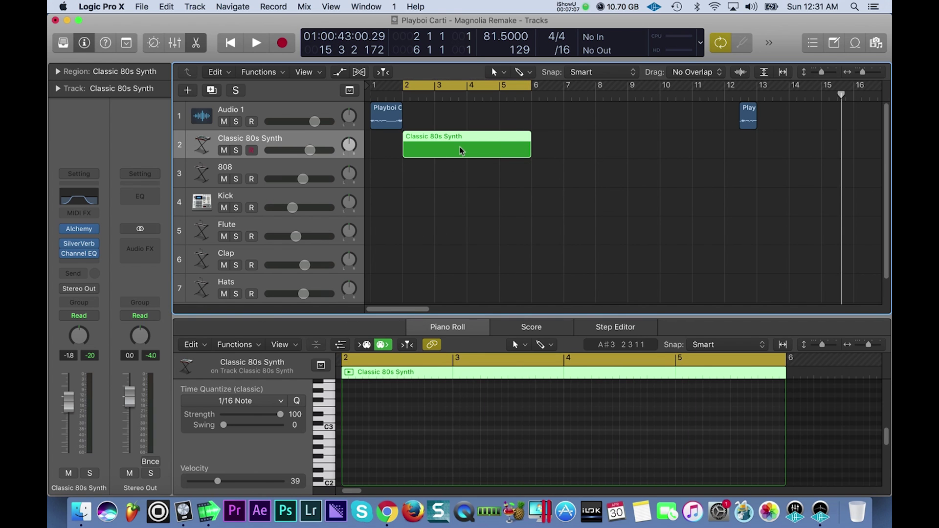
key("e")
key("e")
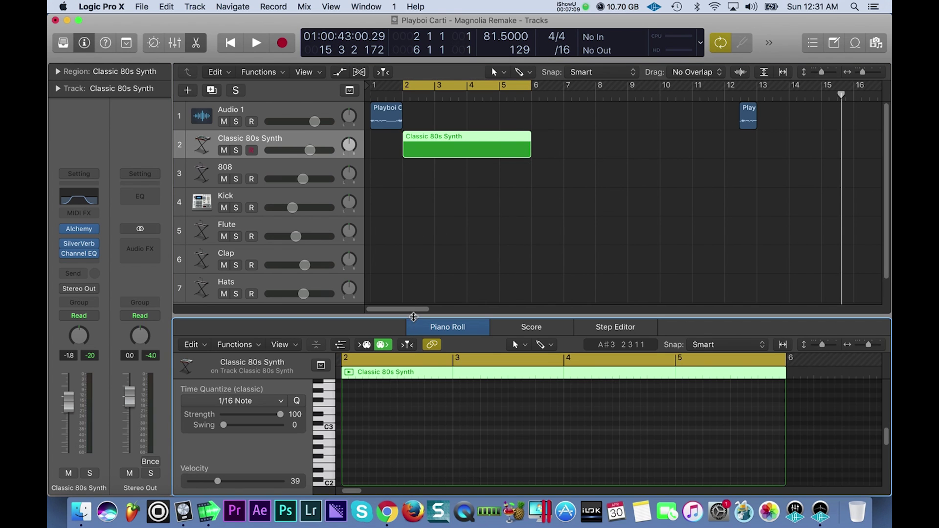
left_click_drag(414, 317, 413, 212)
scroll(326, 367, "up", 2)
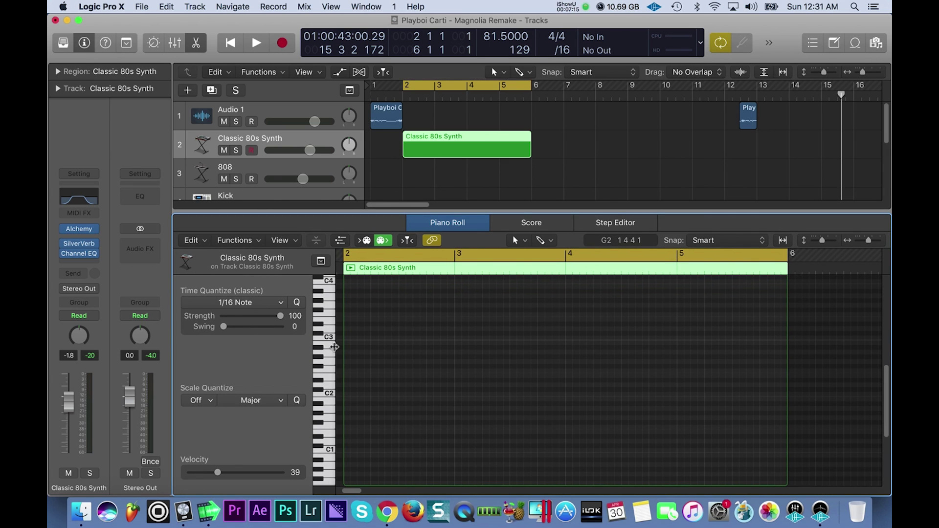
Draw a short B2–D3–F3 chord at the start of bar 2
left_click(335, 347)
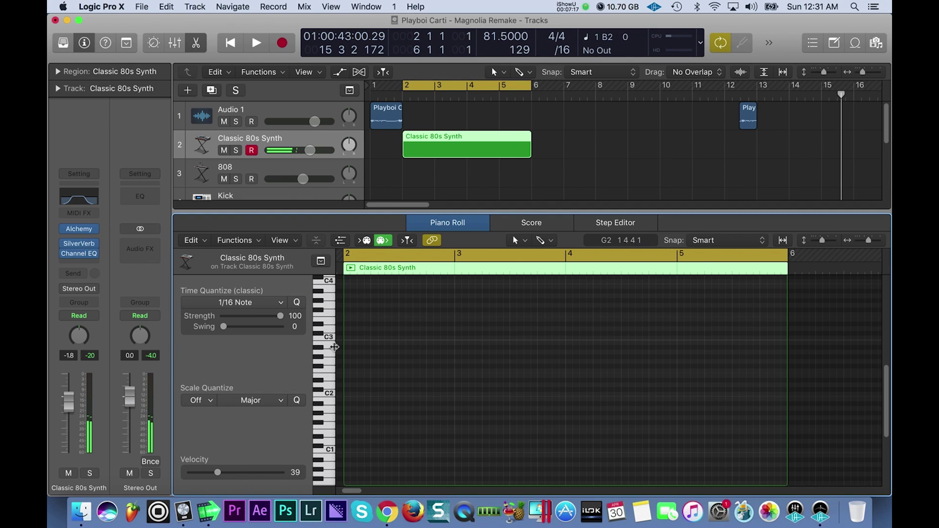
left_click(64, 255)
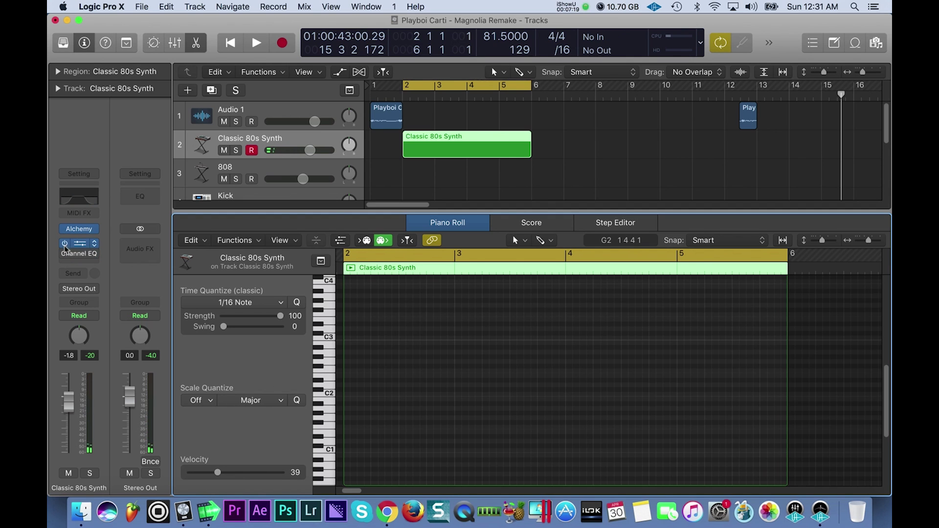
left_click(93, 257)
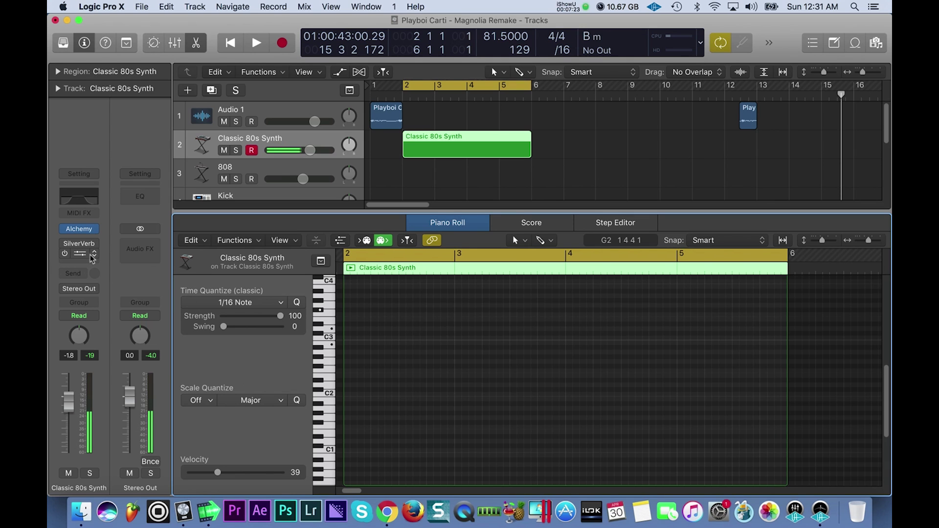
left_click(352, 343)
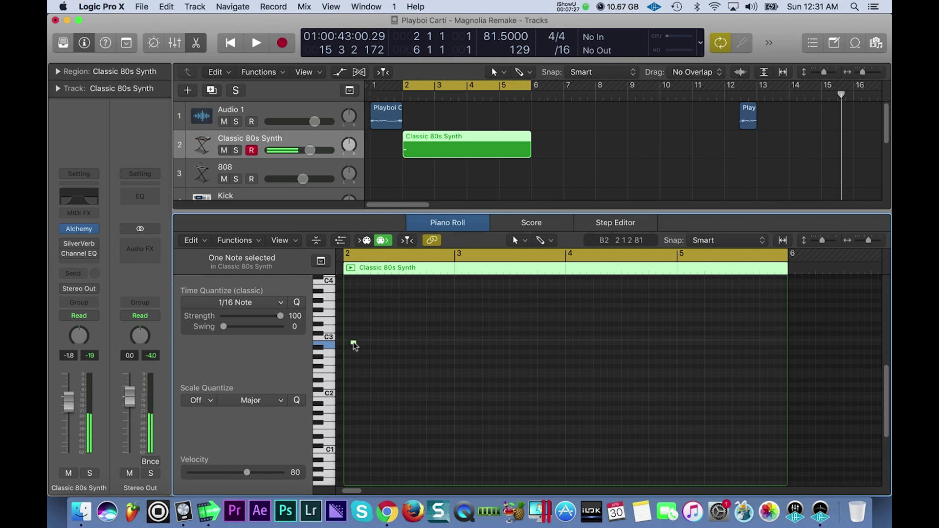
left_click_drag(354, 345, 348, 343)
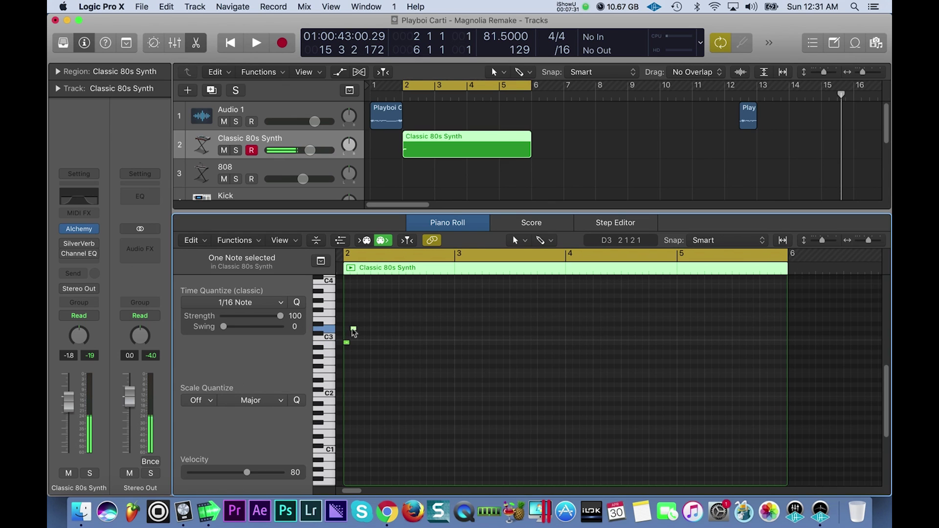
left_click_drag(354, 332, 347, 329)
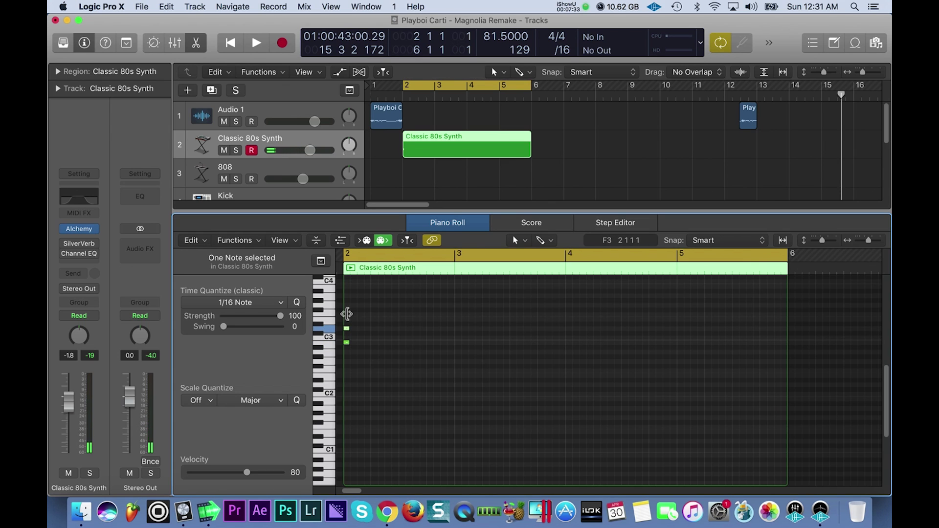
left_click_drag(354, 316, 347, 310)
left_click_drag(353, 304, 361, 346)
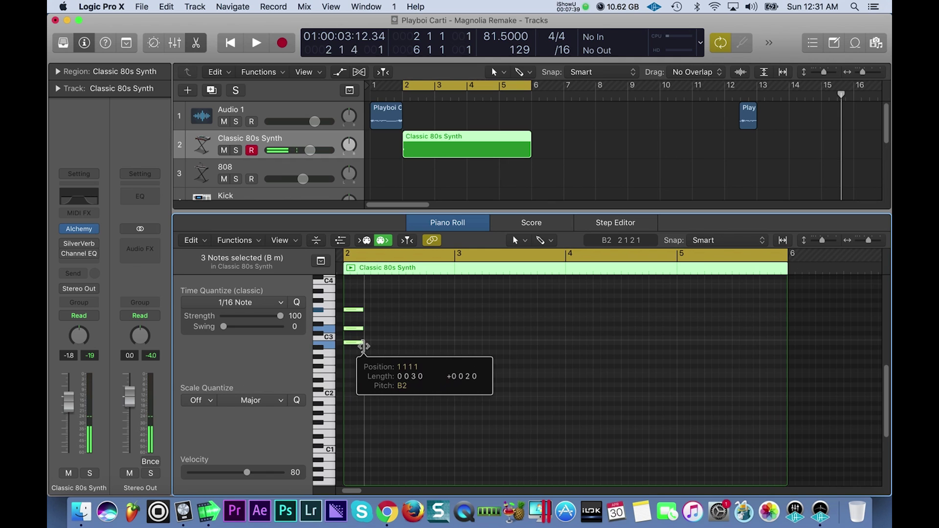
left_click_drag(363, 346, 363, 346)
left_click_drag(362, 310, 355, 310)
Repeat the chord through bar 2, trim the region to one bar, and play it looped to bar 6
key("space")
key("space")
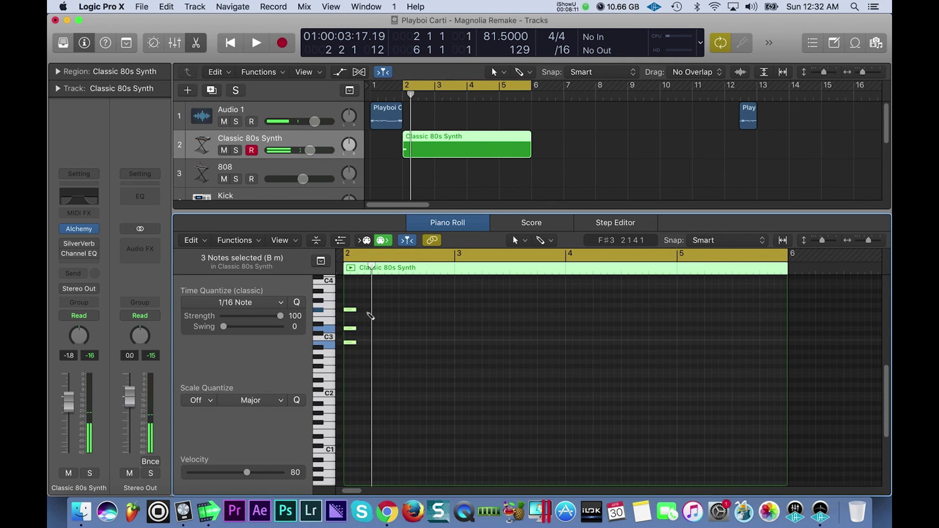
key("space")
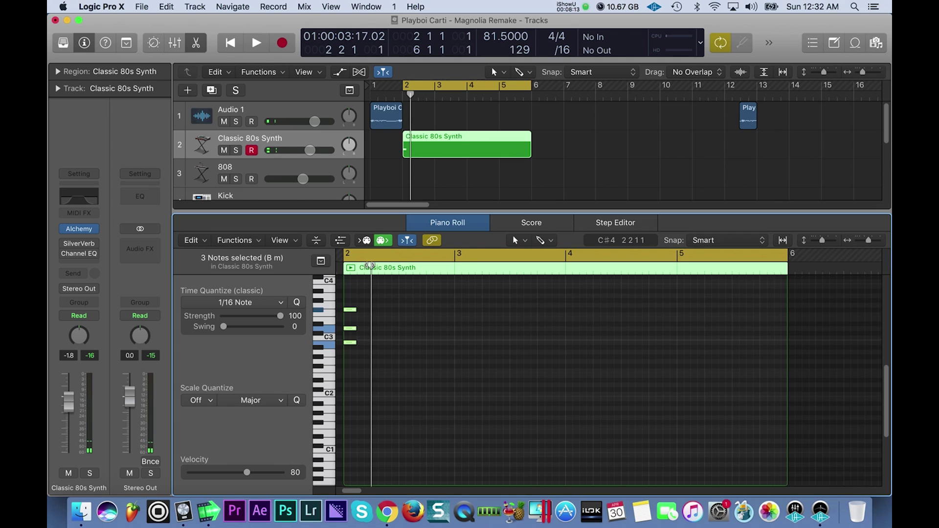
key("super+v")
key("super+v")
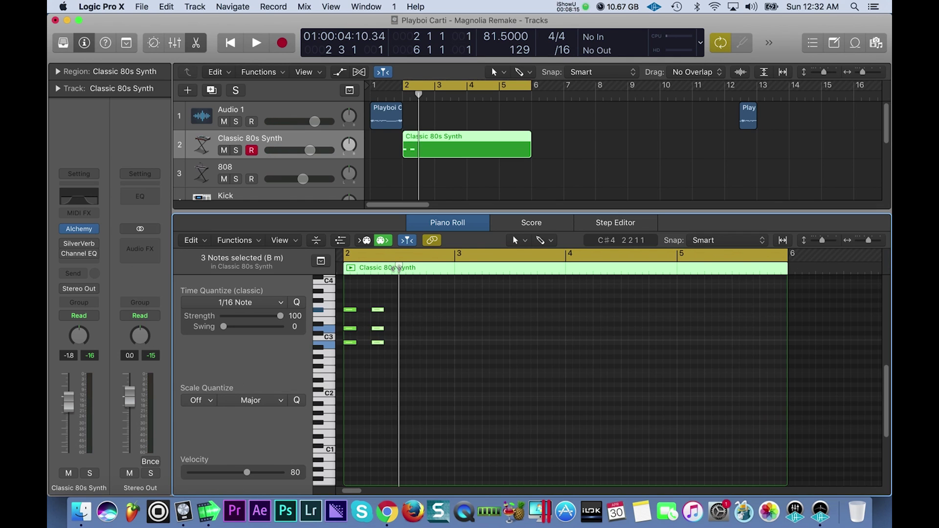
key("super+v")
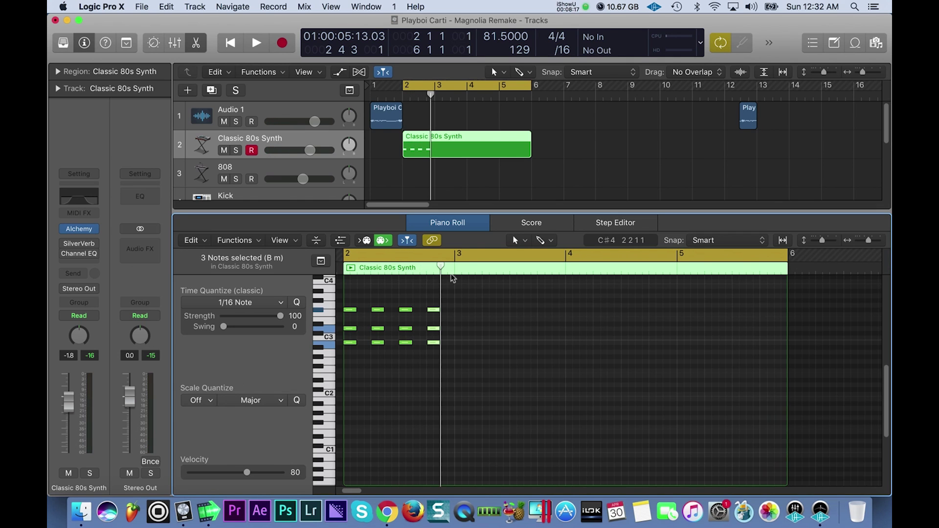
key("super+v")
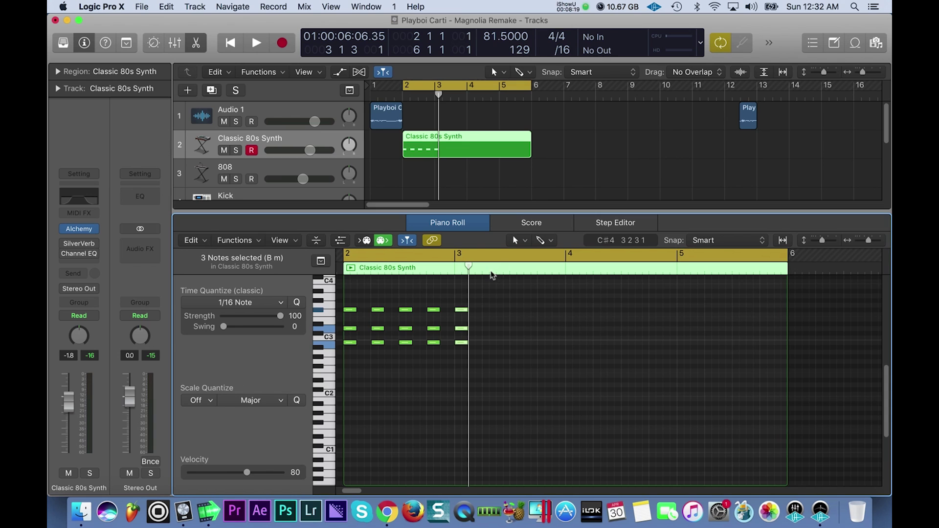
key("super+v")
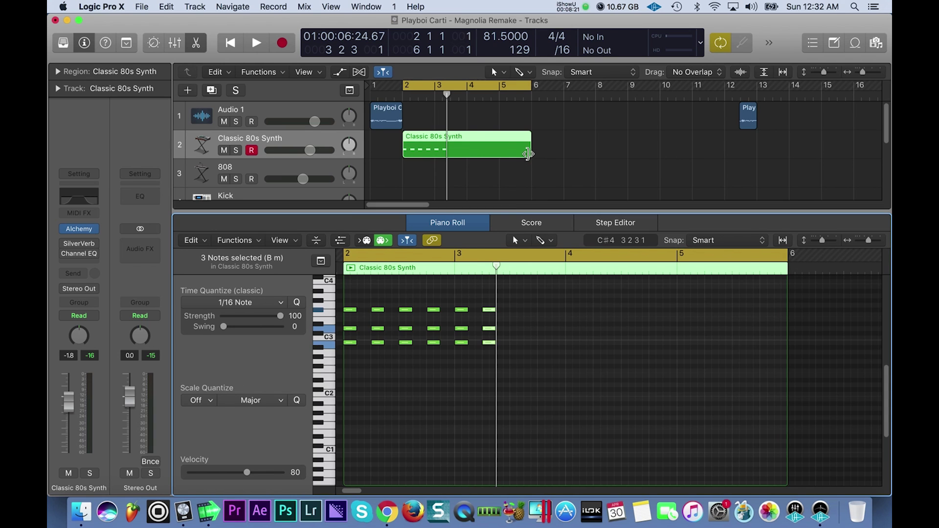
mouse_move(528, 154)
left_mouse_down()
mouse_move(434, 152)
mouse_move(569, 139)
mouse_move(536, 139)
left_mouse_up()
key("space")
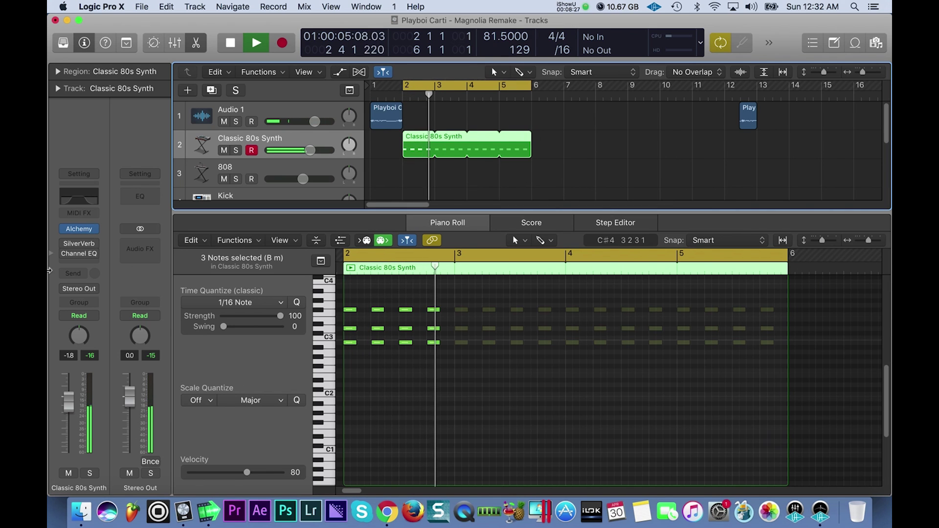
Add SilverVerb after Alchemy on the Classic 80s Synth channel, at 70% dry and 74% wet
left_click(93, 246)
mouse_move(121, 431)
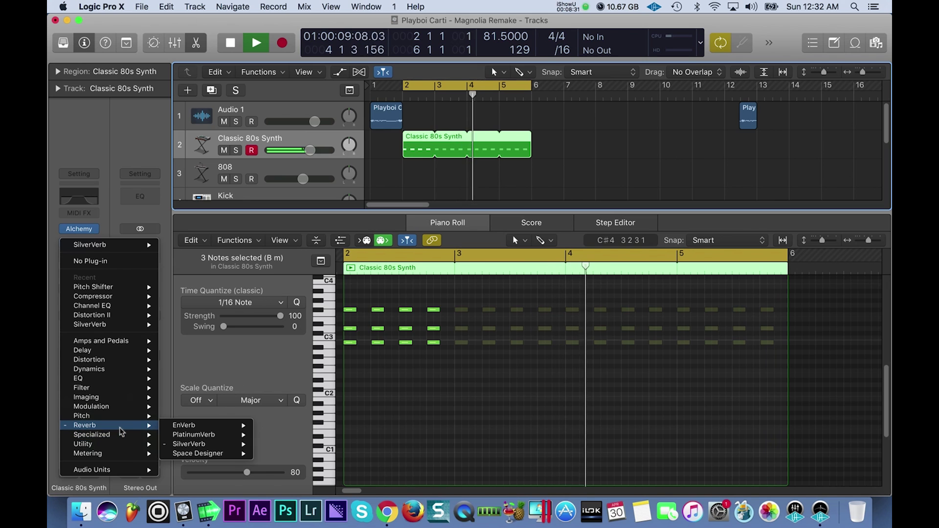
mouse_move(205, 443)
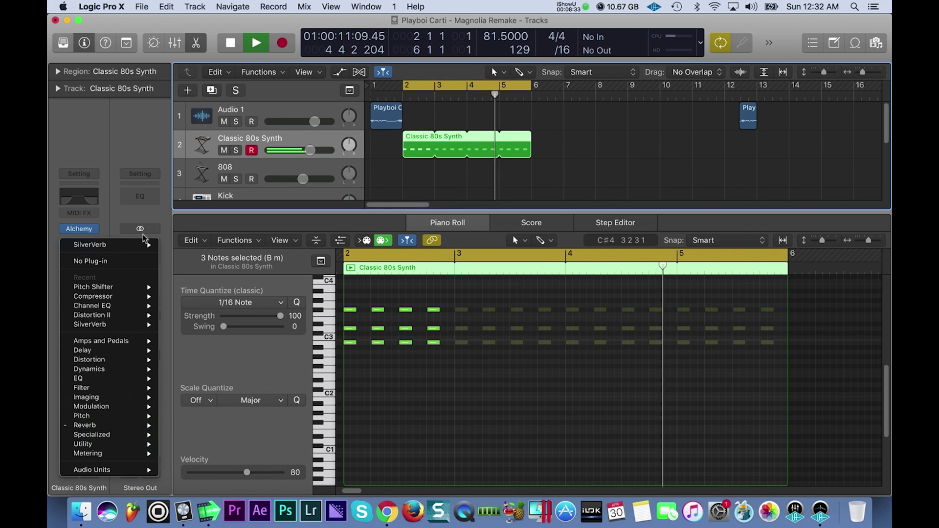
key("Escape")
left_click(84, 247)
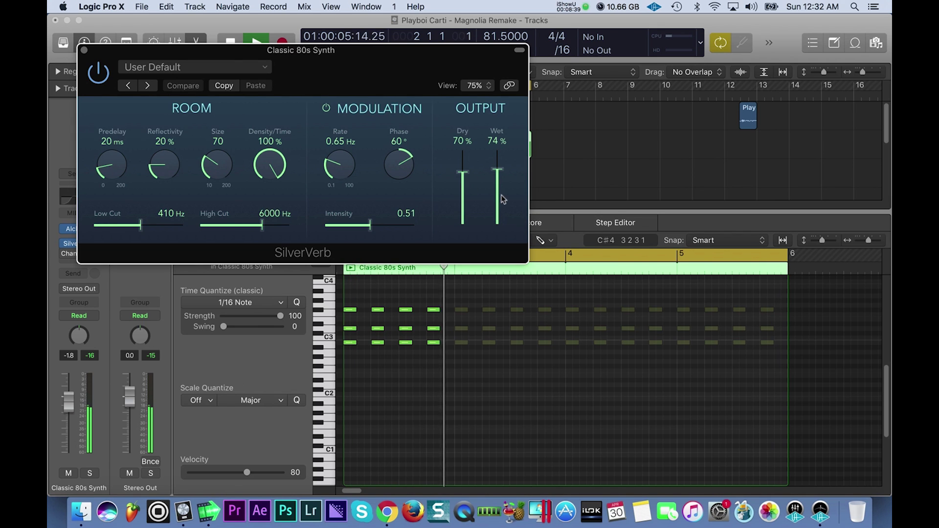
left_click(84, 50)
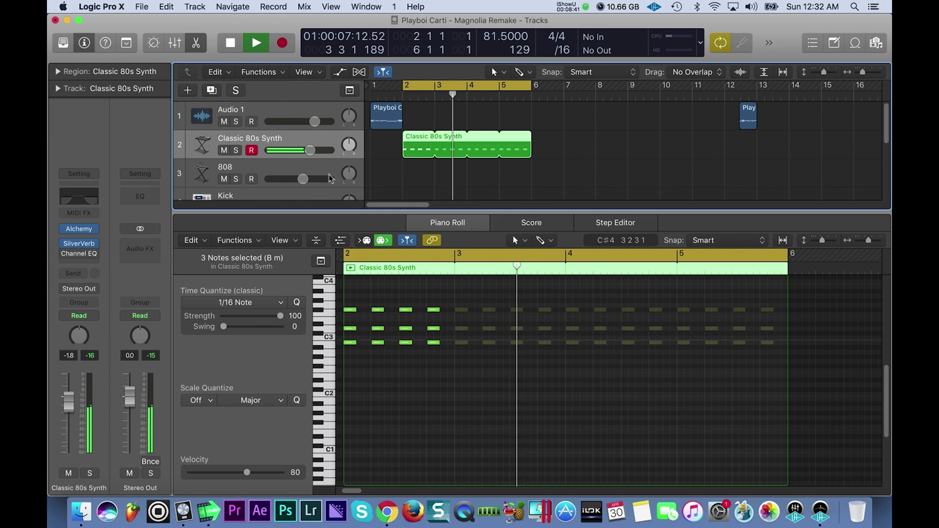
Insert a stereo Channel EQ below SilverVerb, cutting below 138 Hz and above 1960 Hz
mouse_move(66, 256)
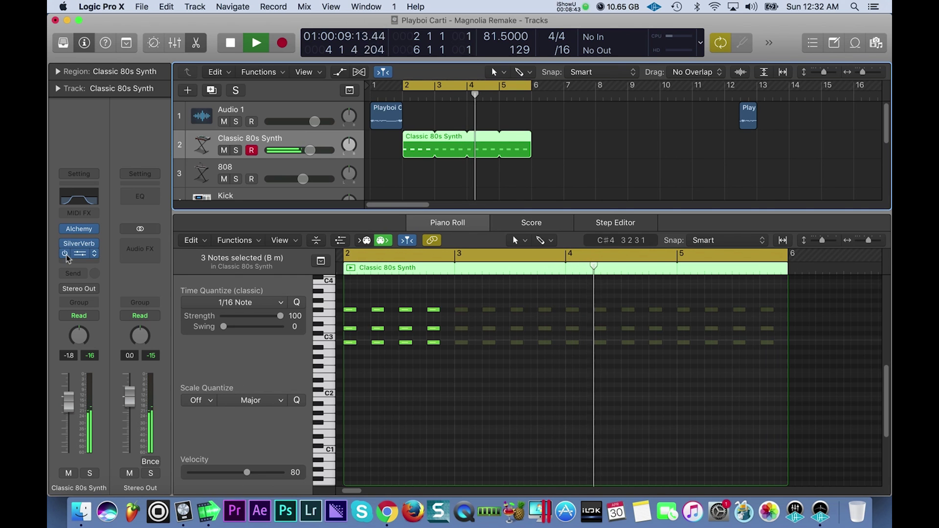
left_click(92, 260)
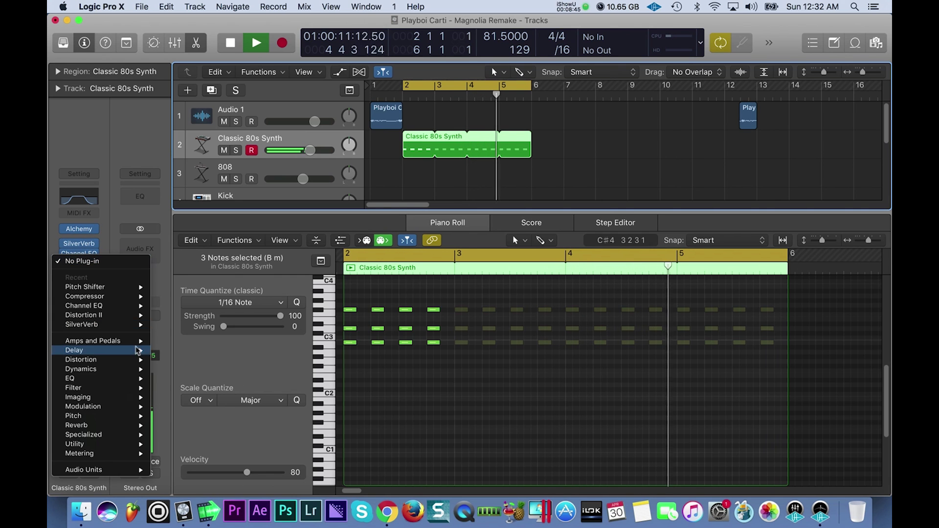
mouse_move(150, 372)
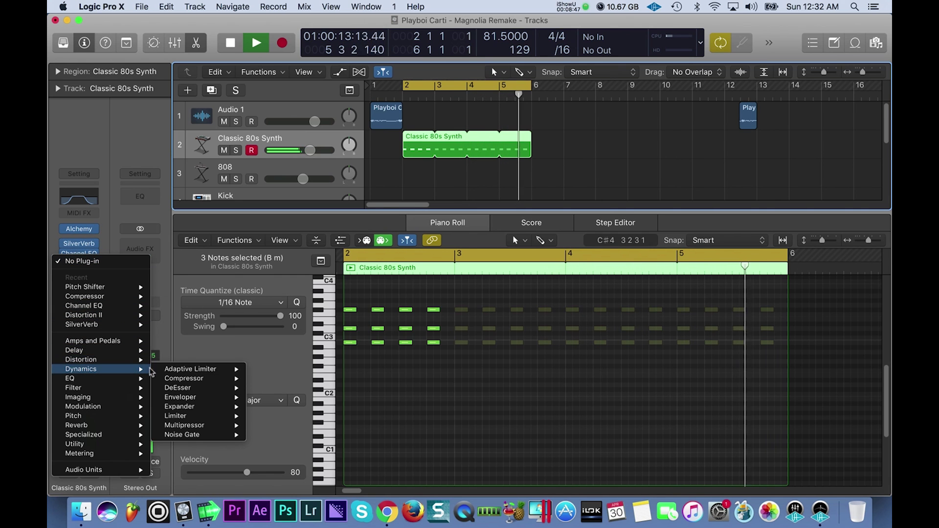
mouse_move(221, 374)
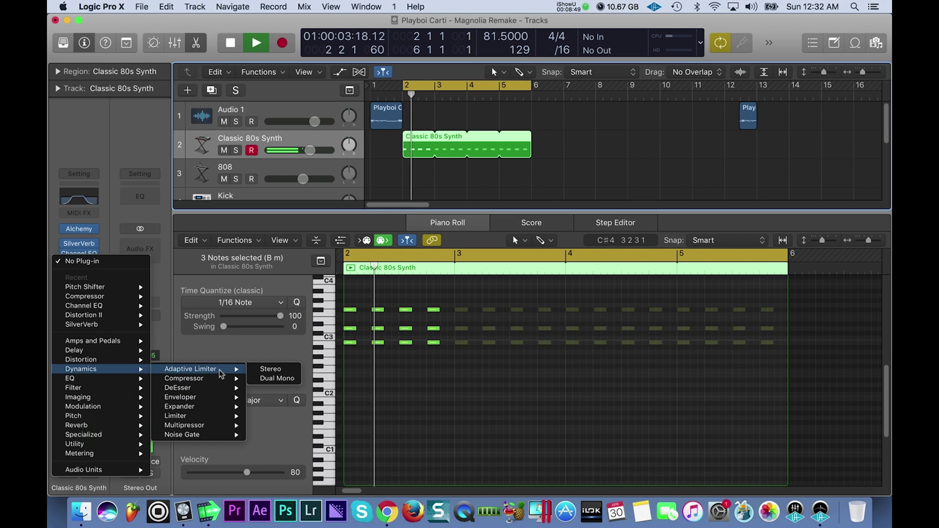
mouse_move(111, 383)
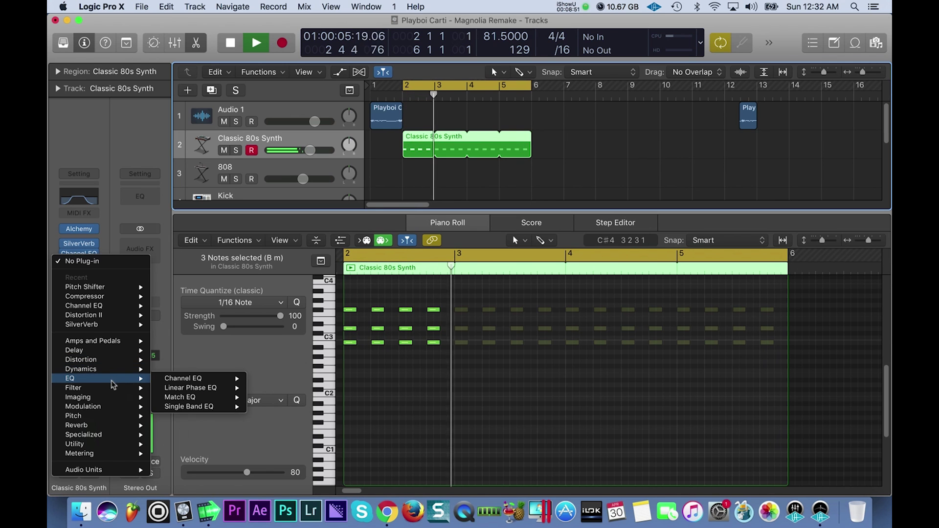
mouse_move(186, 383)
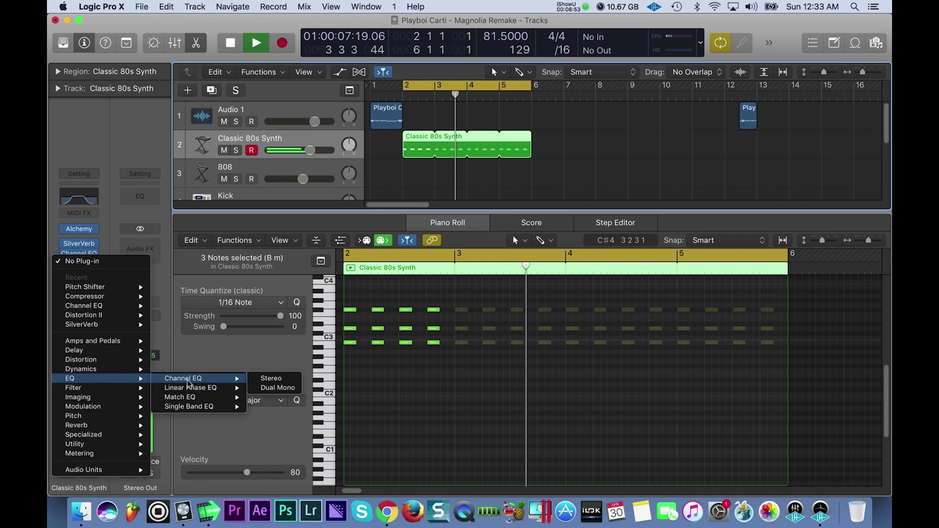
left_click(190, 383)
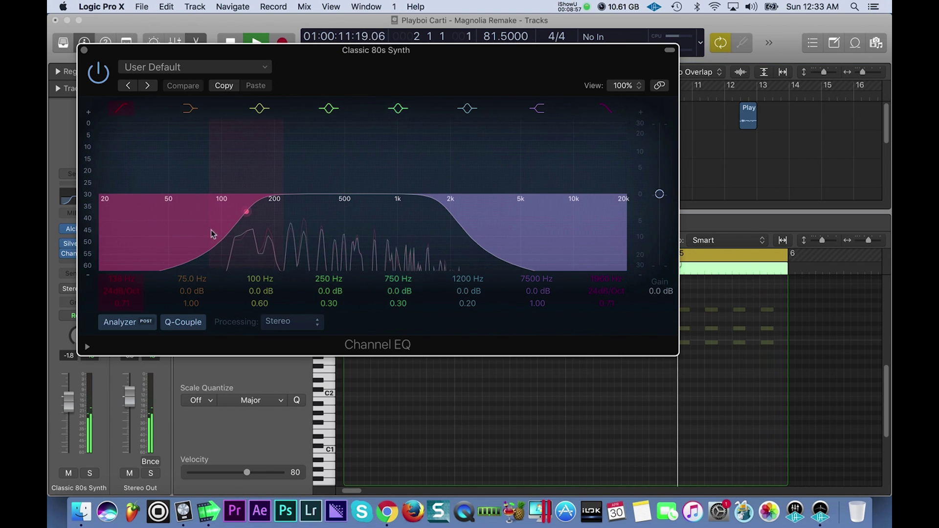
left_click(84, 53)
left_click(313, 168)
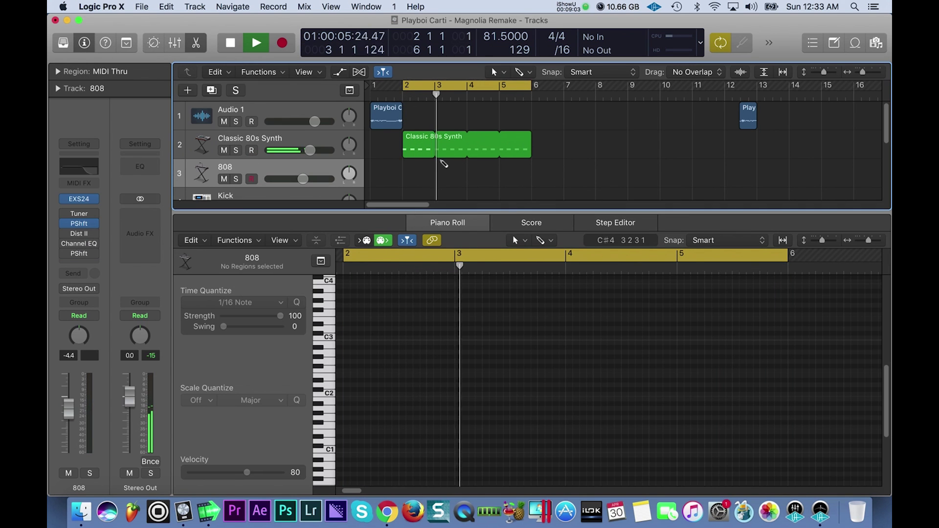
Create an empty MIDI region on the 808 track at bar 2 and preview playback
left_click(411, 176)
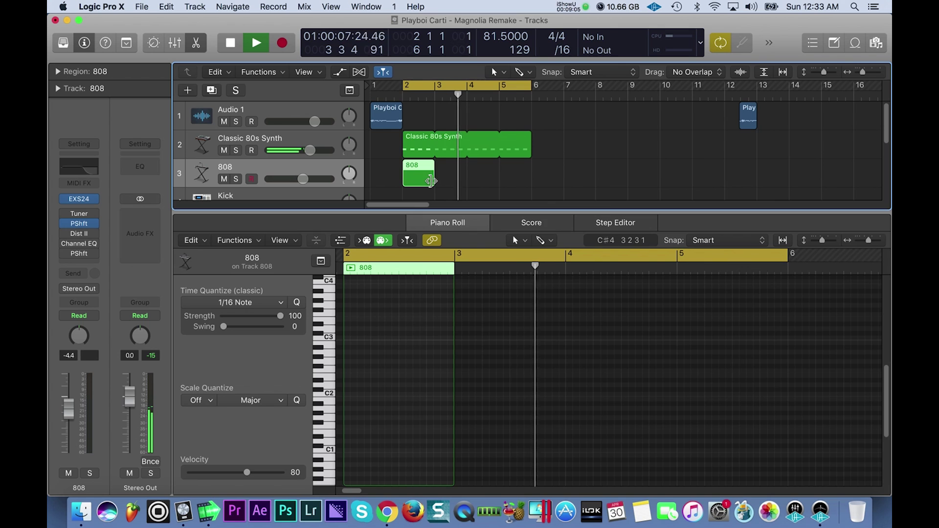
mouse_move(431, 182)
left_mouse_down()
mouse_move(534, 185)
mouse_move(435, 188)
left_mouse_up()
key("Return")
key("space")
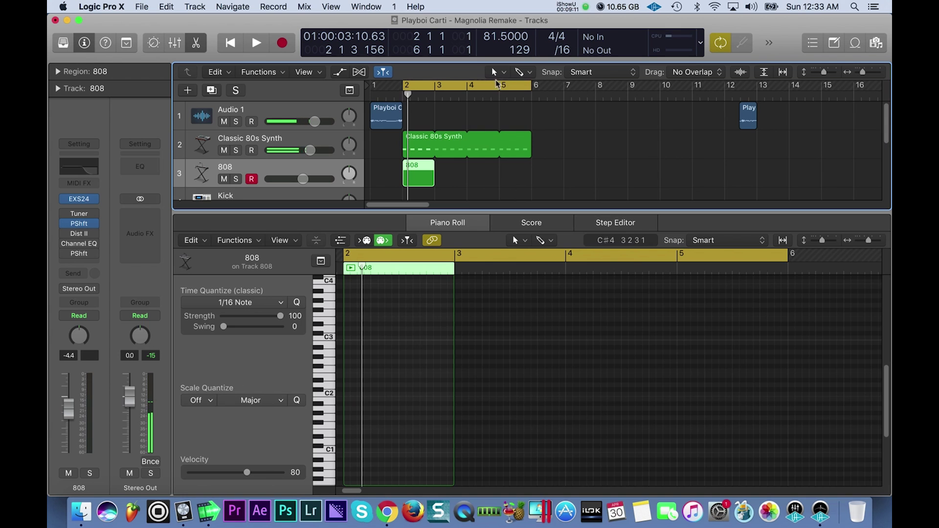
With the Pencil tool, remove the extra bar-3 region and open the bar-2 808 region in the Piano Roll
left_click(528, 72)
left_click(538, 103)
left_click(450, 180, "super")
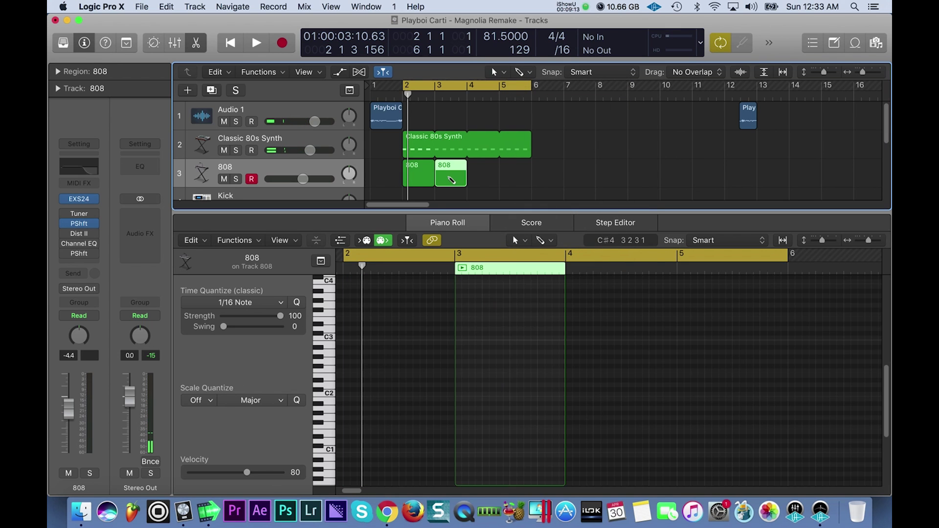
key("Delete")
left_click(427, 182)
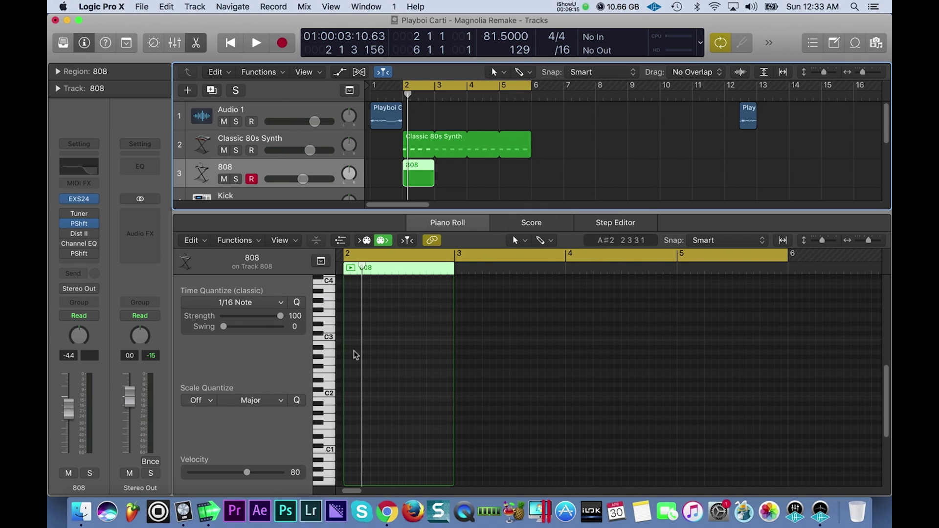
left_click(332, 348)
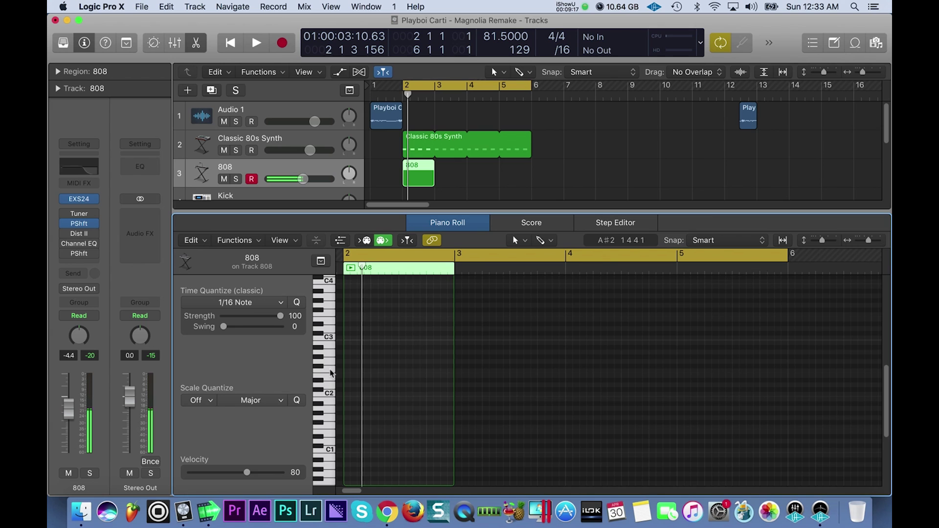
scroll(331, 373, "up", 2)
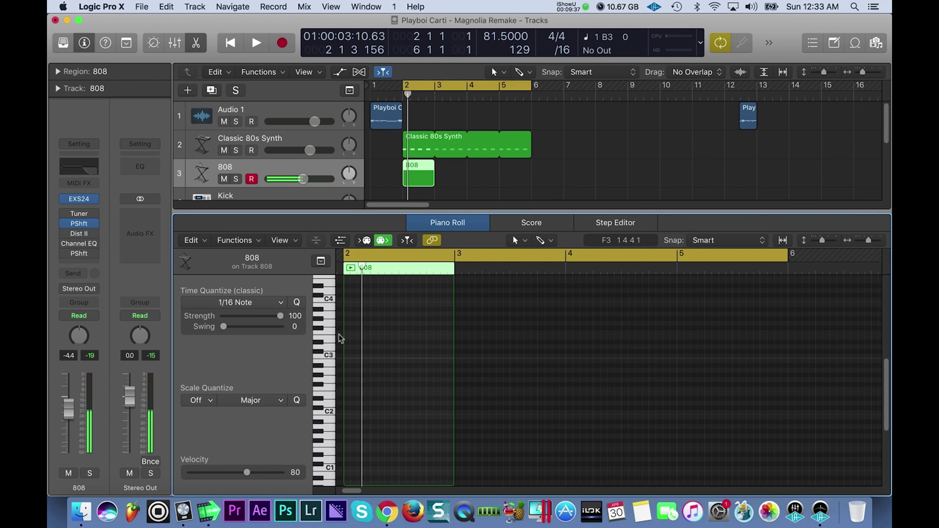
key("space")
key("space")
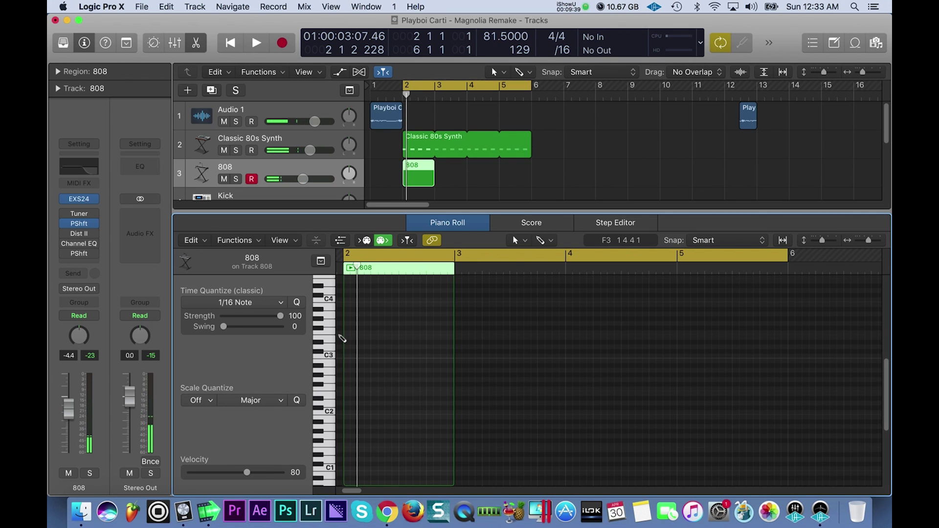
Turn on Count In from the toolbar's extra options and start recording the 808 pattern
key("space")
left_click(342, 339)
key("space")
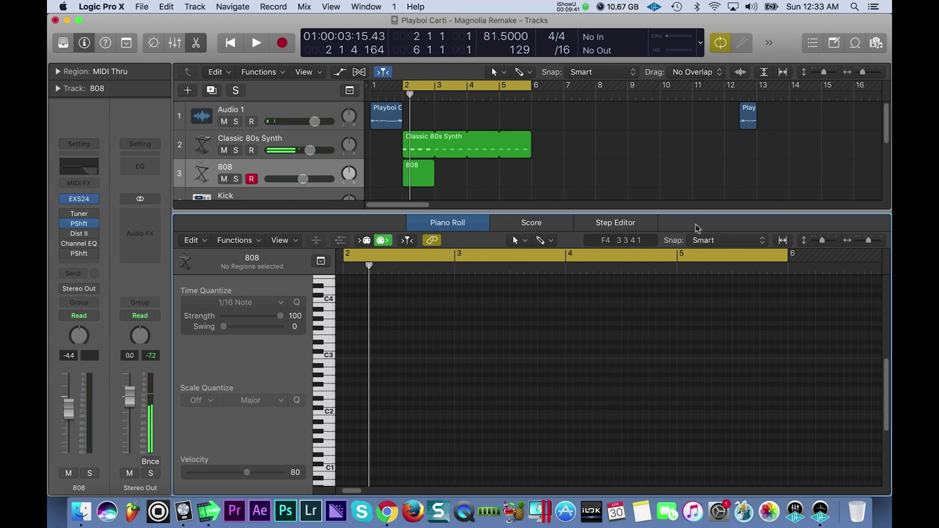
left_click(775, 47)
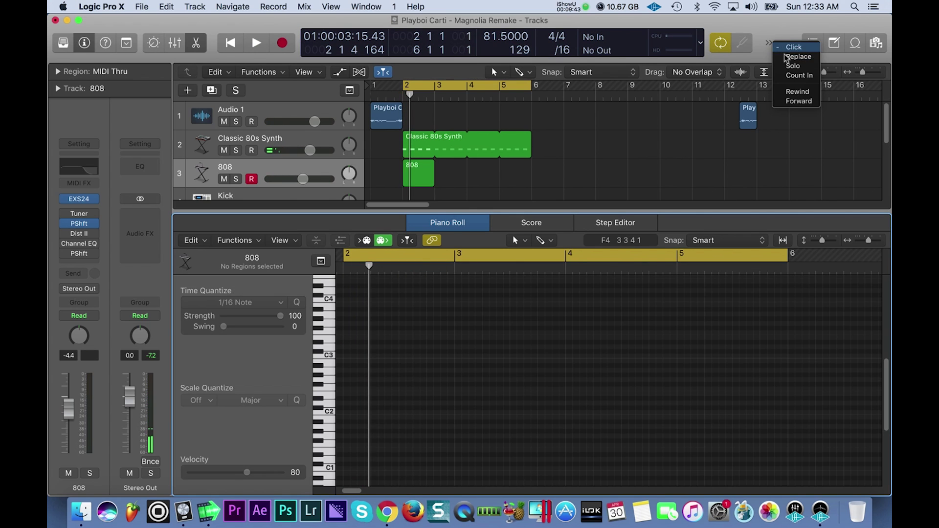
left_click(785, 49)
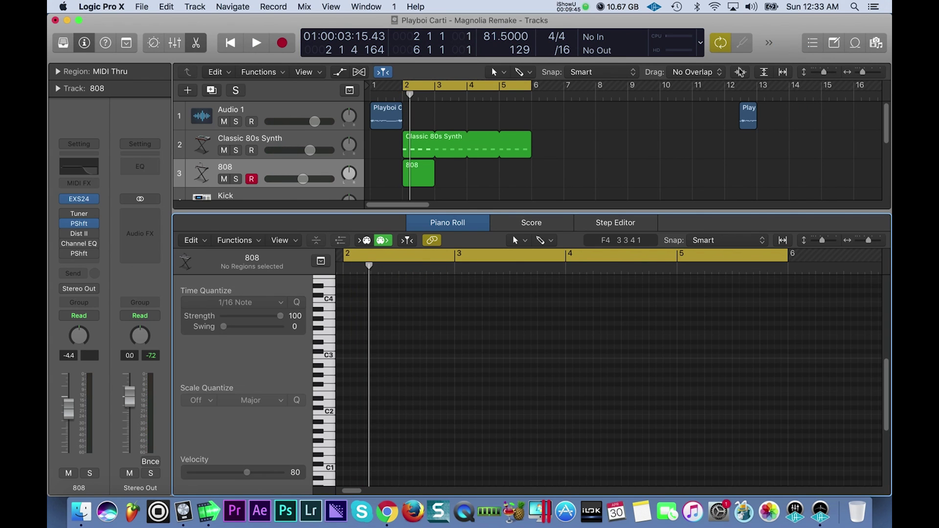
key("space")
key("space")
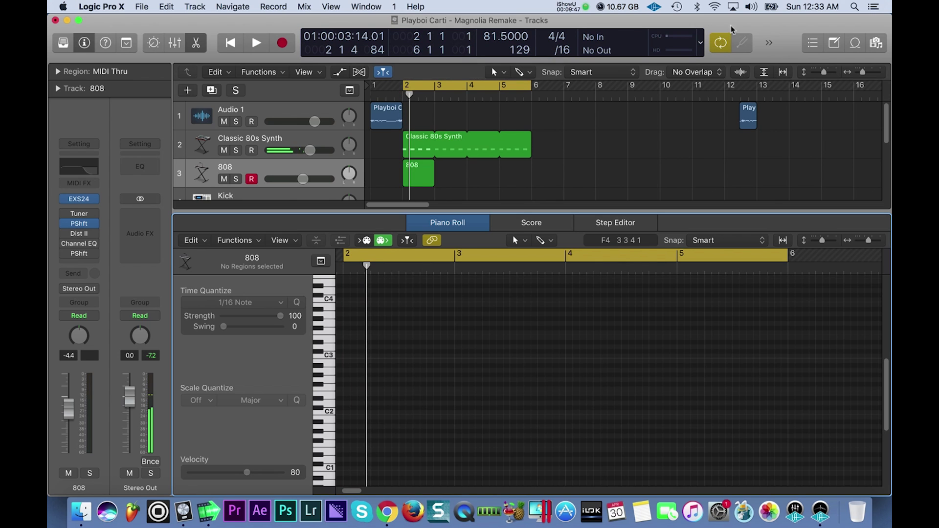
left_click(767, 45)
left_click(777, 75)
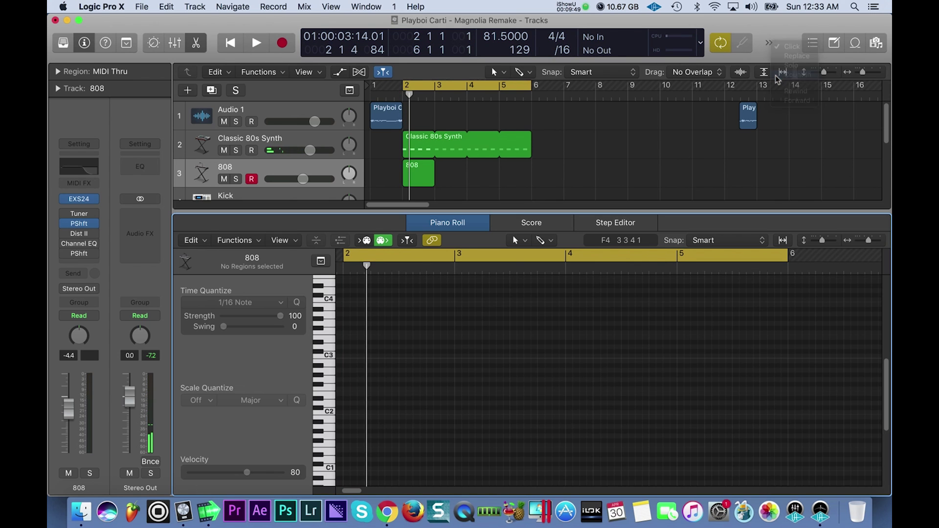
key("r")
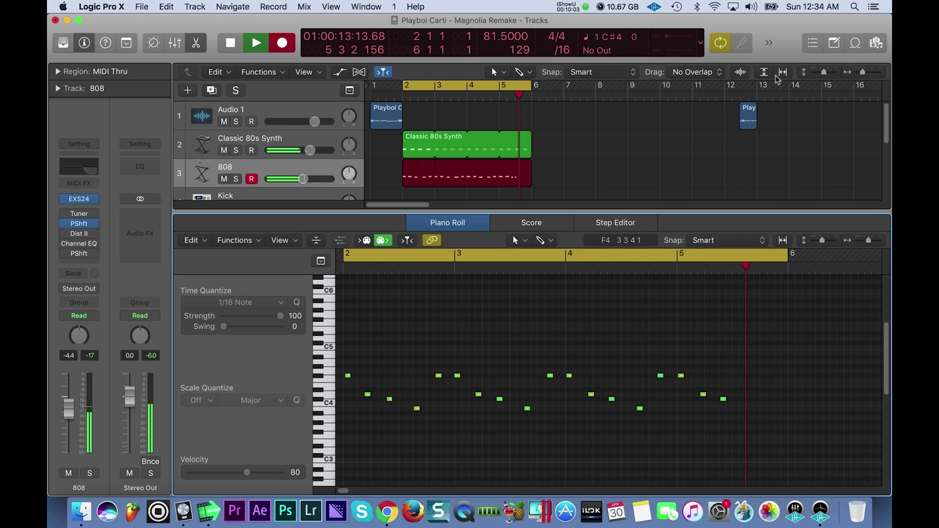
Stop recording and raise every recorded 808 note's velocity to 127
key("space")
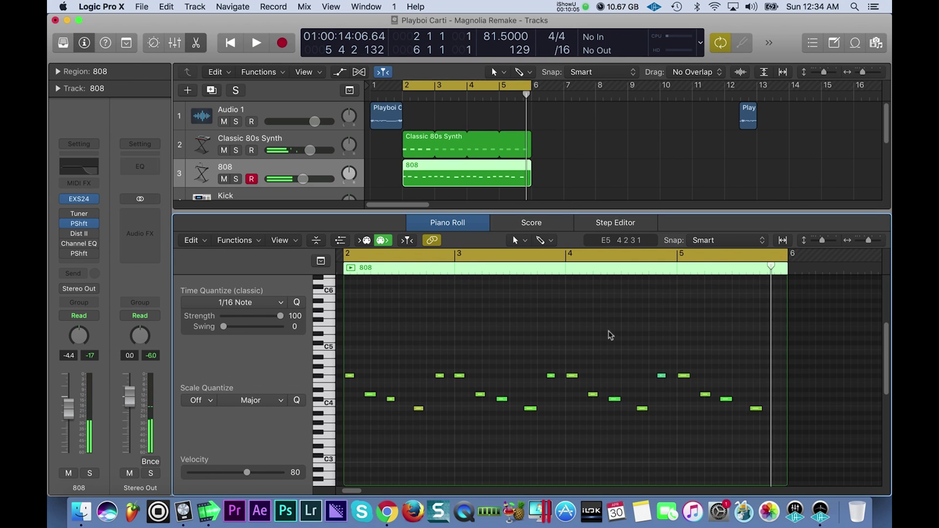
key("super+a")
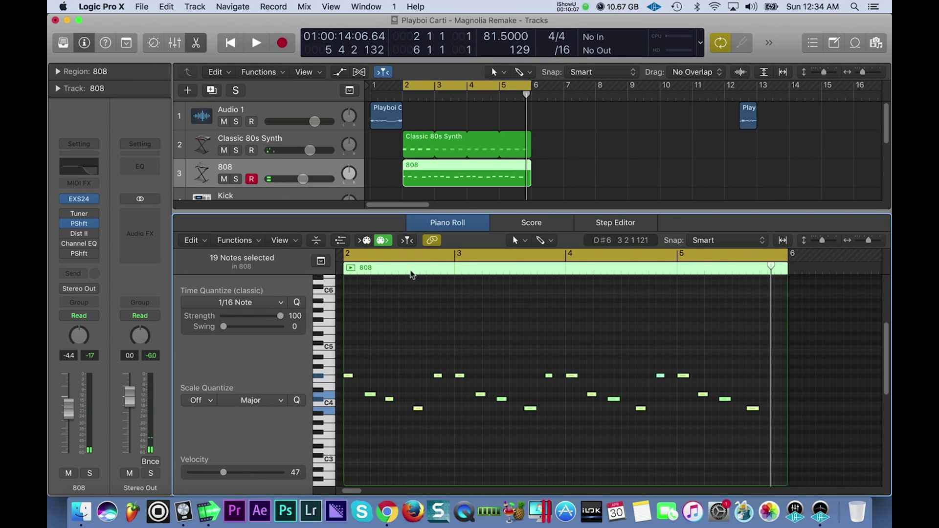
scroll(426, 338, "down", 4)
scroll(398, 468, "down", 3)
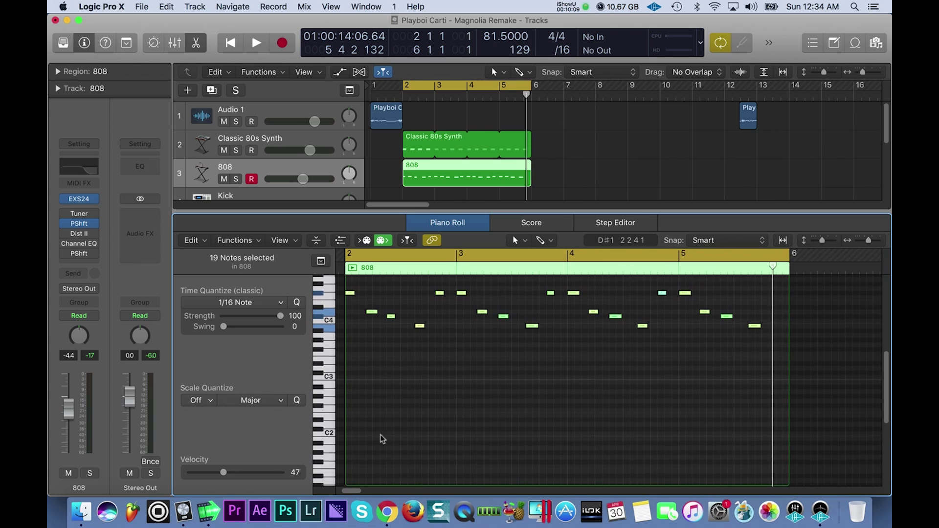
left_click(340, 240)
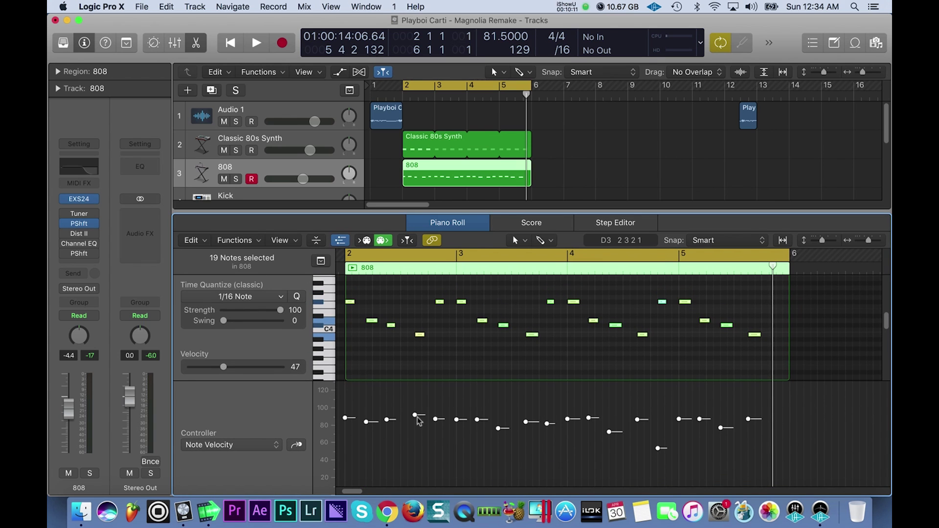
left_click_drag(419, 421, 421, 98)
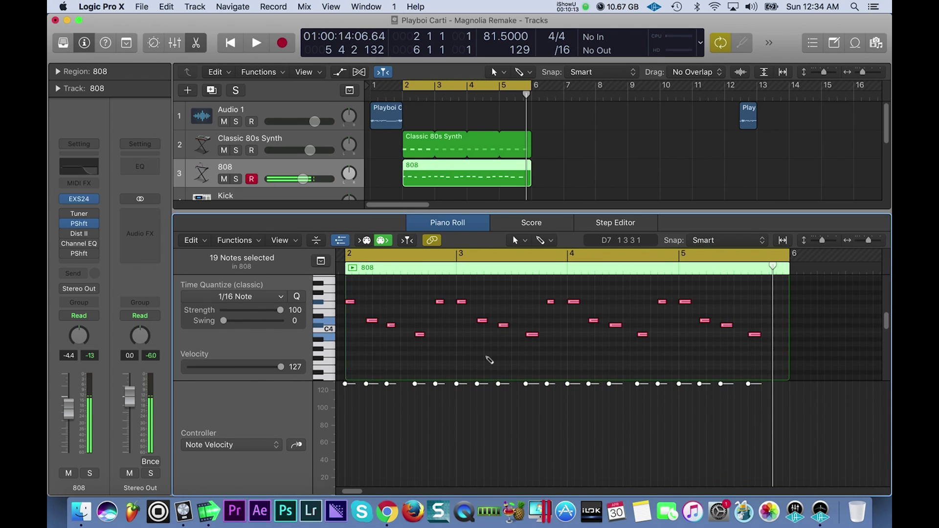
mouse_move(499, 389)
left_mouse_down()
mouse_move(497, 418)
mouse_move(504, 362)
mouse_move(500, 381)
left_mouse_up()
key("space")
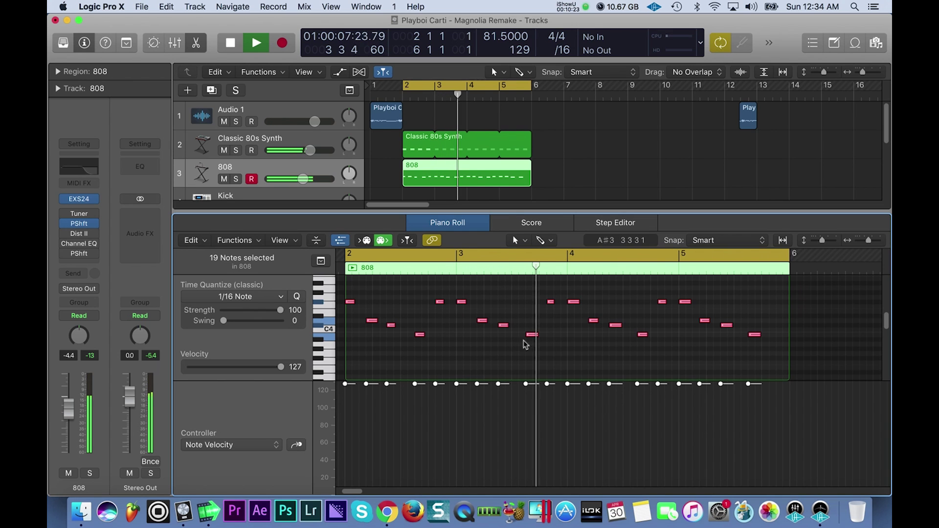
key("space")
Trim the 808 region to its first bar so it loops from bar 2 through bar 6
left_click(472, 308)
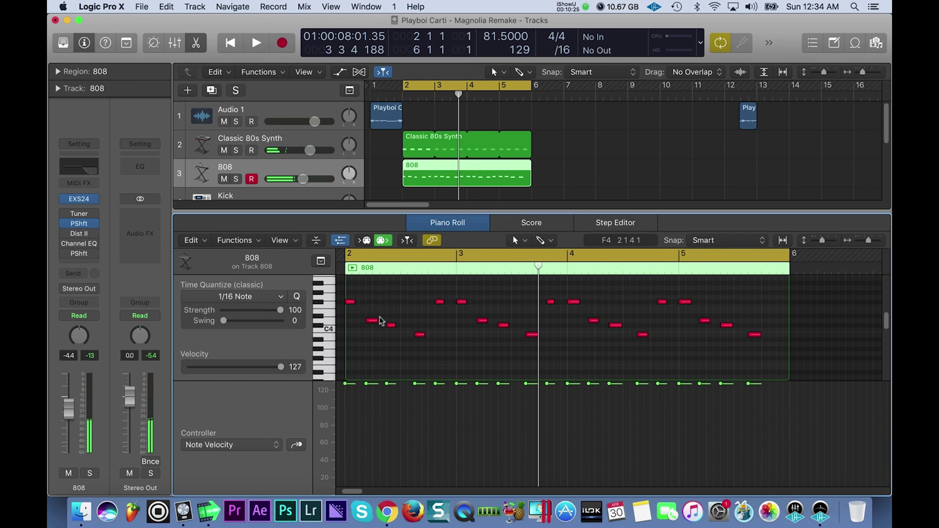
left_click_drag(369, 308, 417, 336)
key("space")
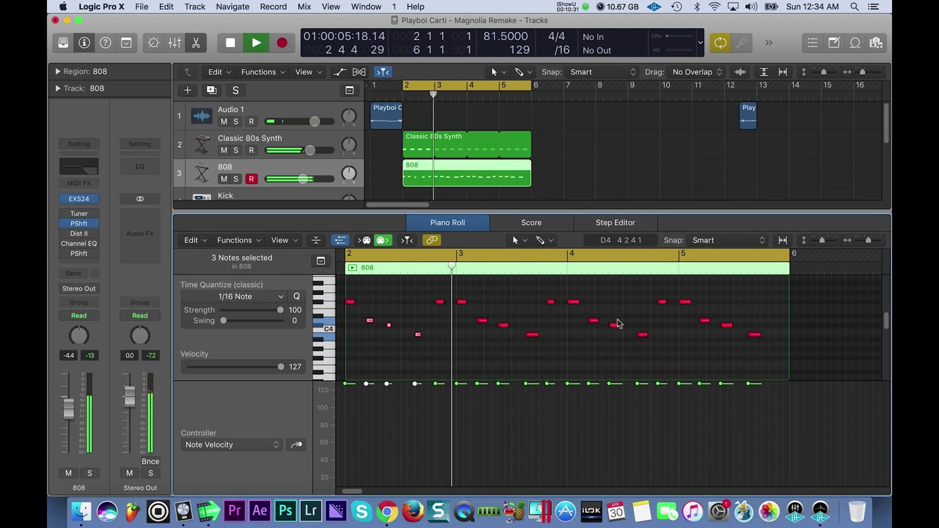
key("space")
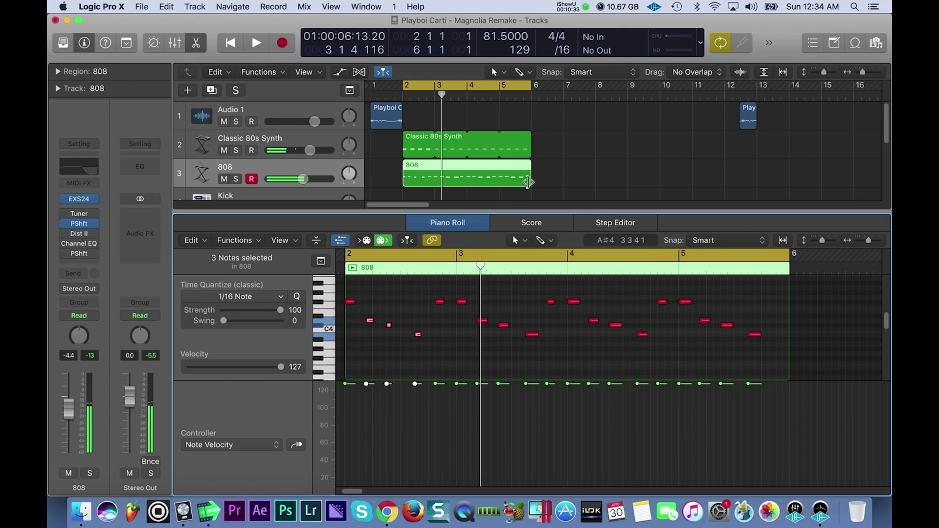
mouse_move(528, 183)
left_mouse_down()
mouse_move(434, 187)
mouse_move(548, 174)
mouse_move(532, 175)
left_mouse_up()
key("space")
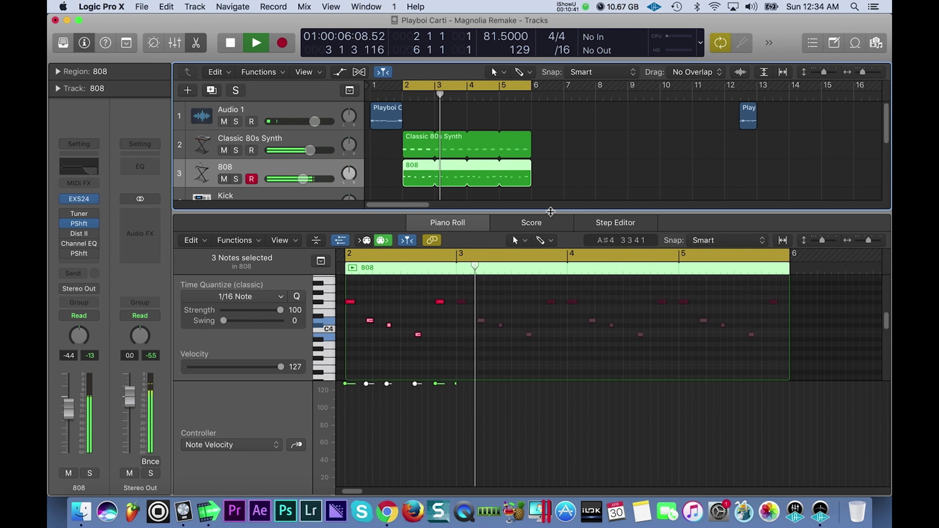
scroll(507, 138, "down", 5)
scroll(506, 134, "down", 1)
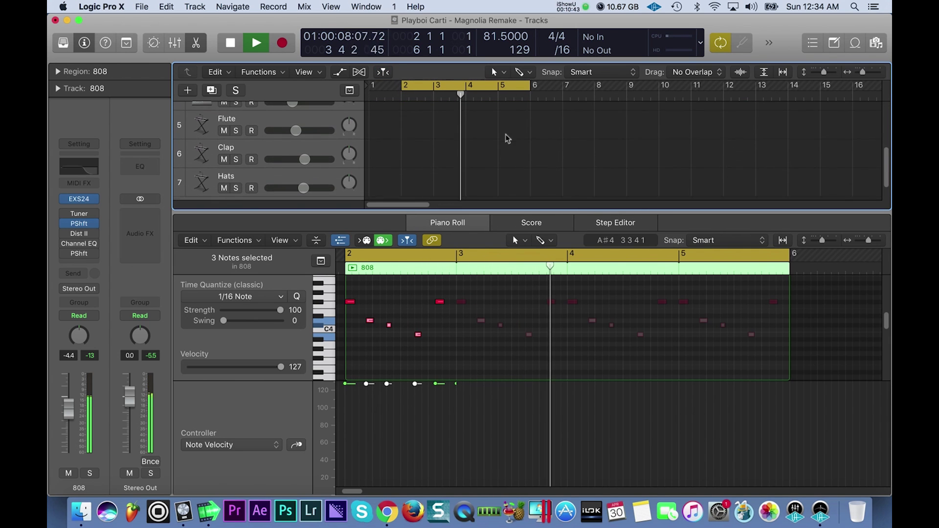
Create a Clap region at bar 2, extend it to bar 6, and preview the beat
left_click(307, 150)
left_click(410, 156)
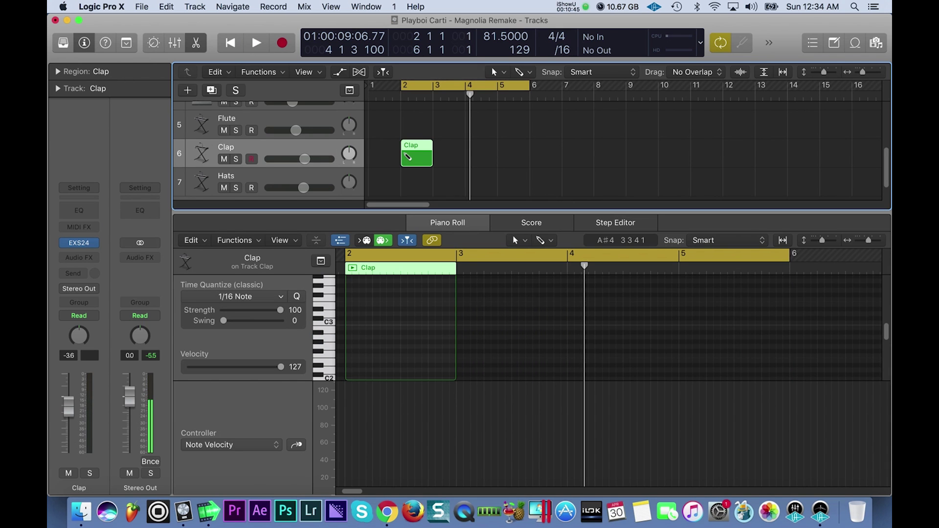
left_click_drag(427, 163, 529, 169)
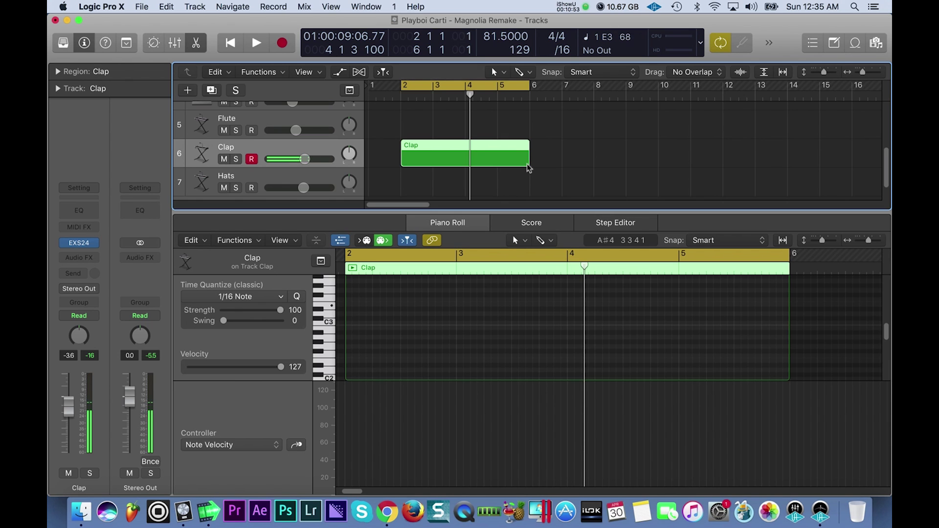
key("space")
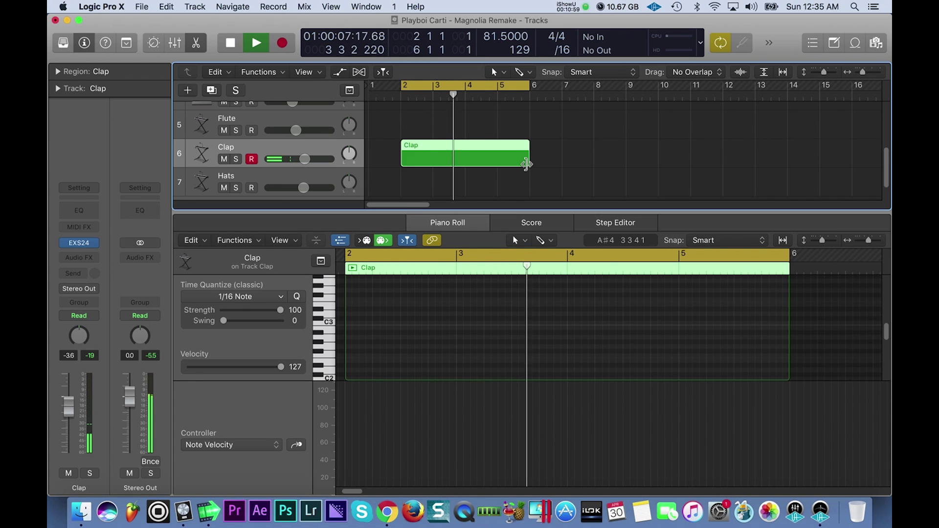
key("space")
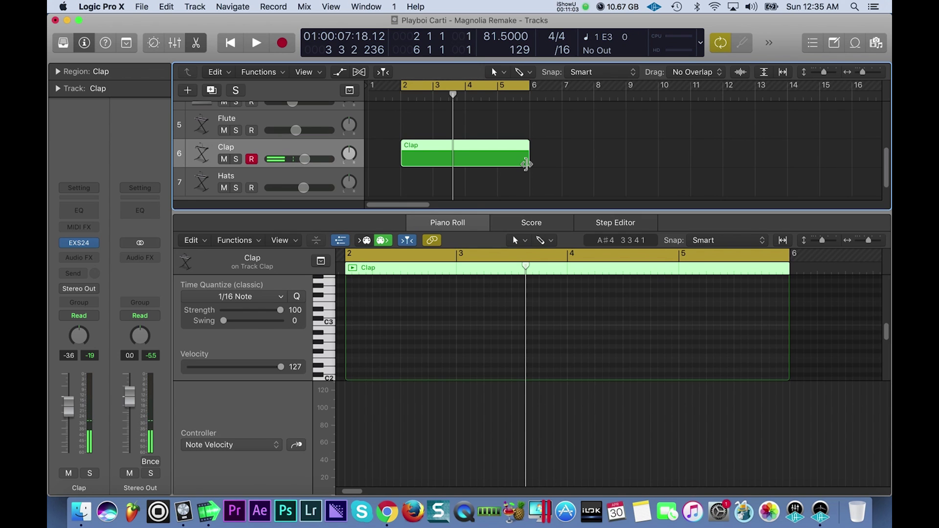
key("space")
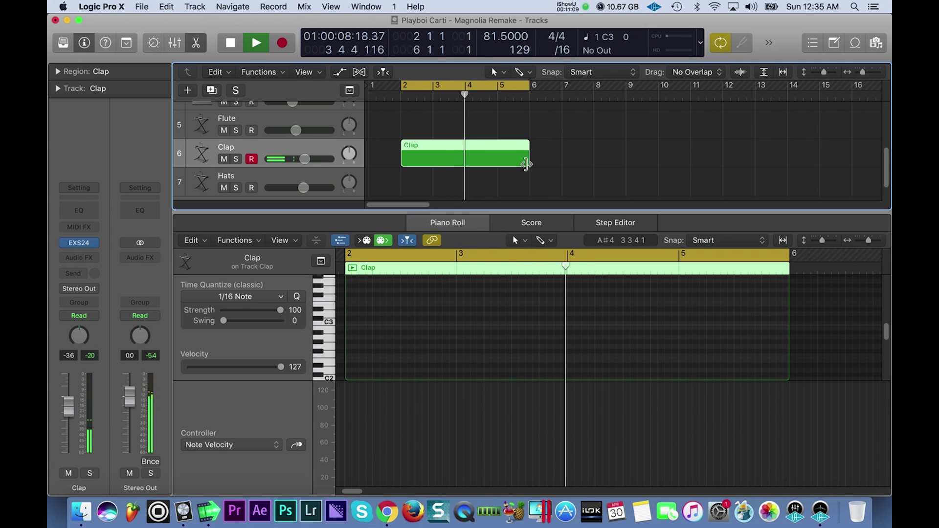
key("space")
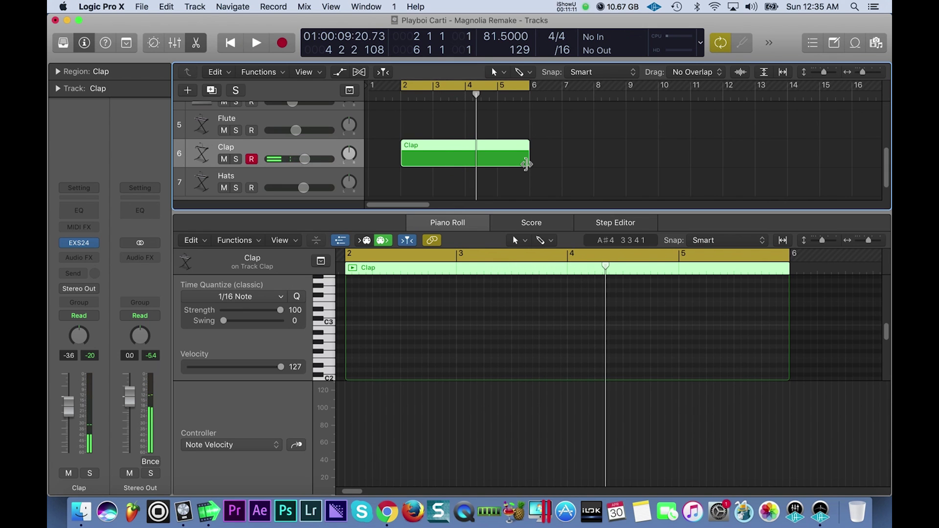
key("Return")
key("space")
key("space")
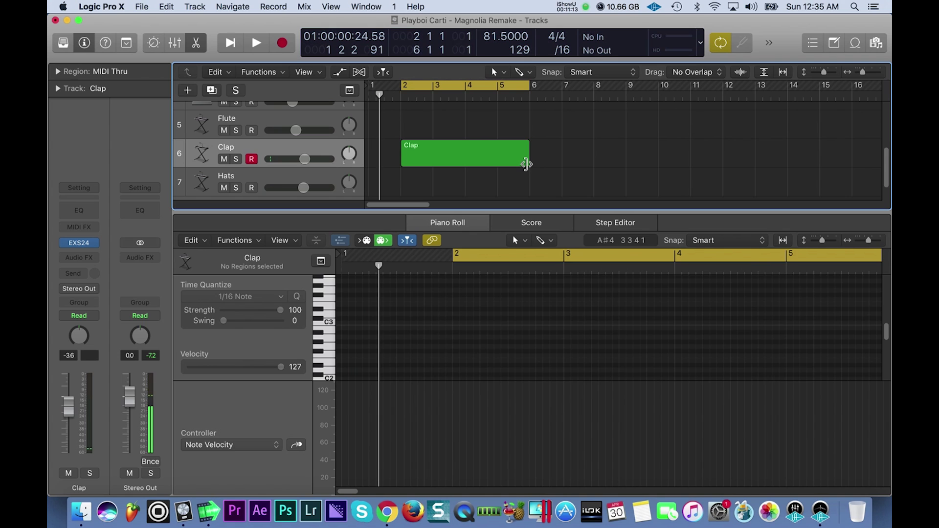
Record four clap hits, trim the region to bar 4, and set their velocities to 127
key("r")
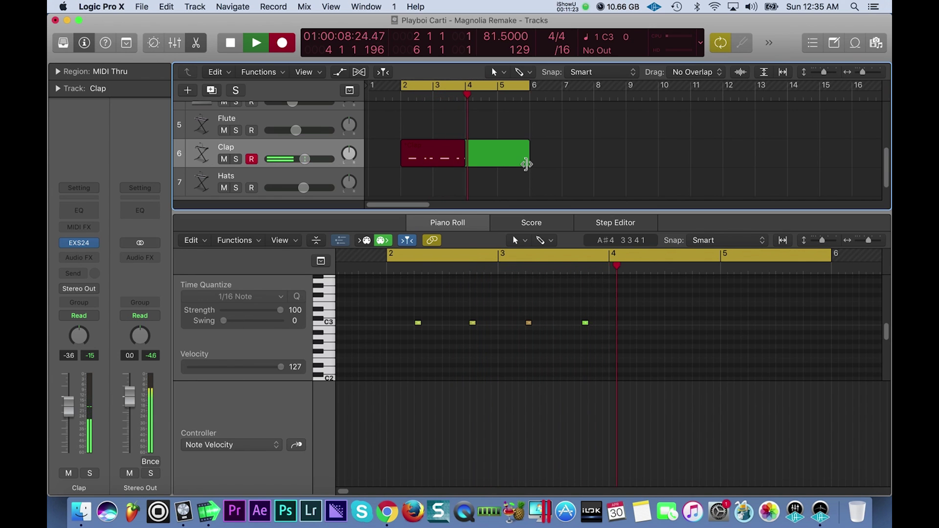
key("space")
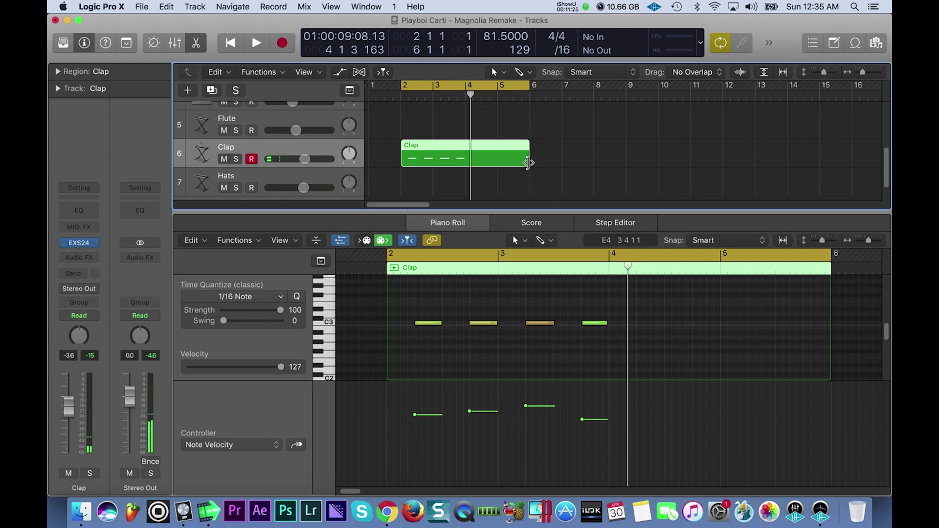
left_click_drag(528, 163, 465, 163)
left_click(508, 306)
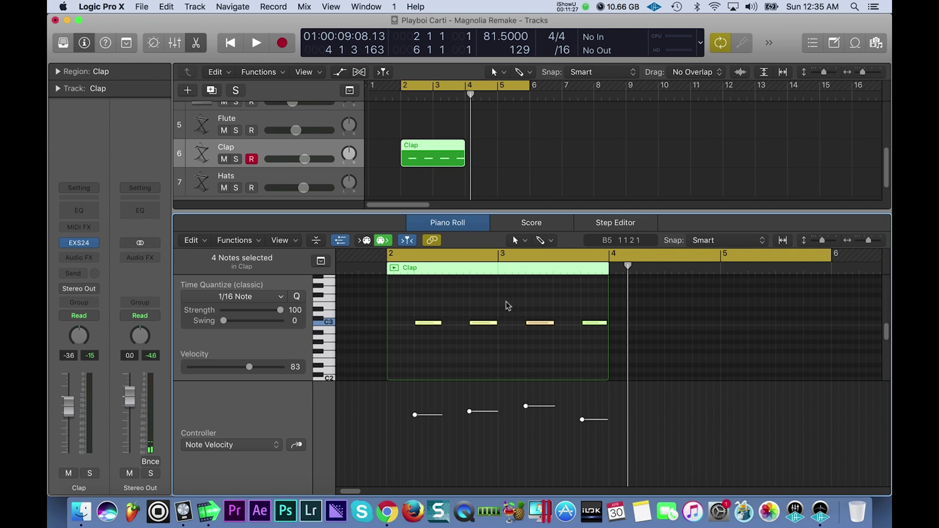
left_click_drag(470, 411, 469, 123)
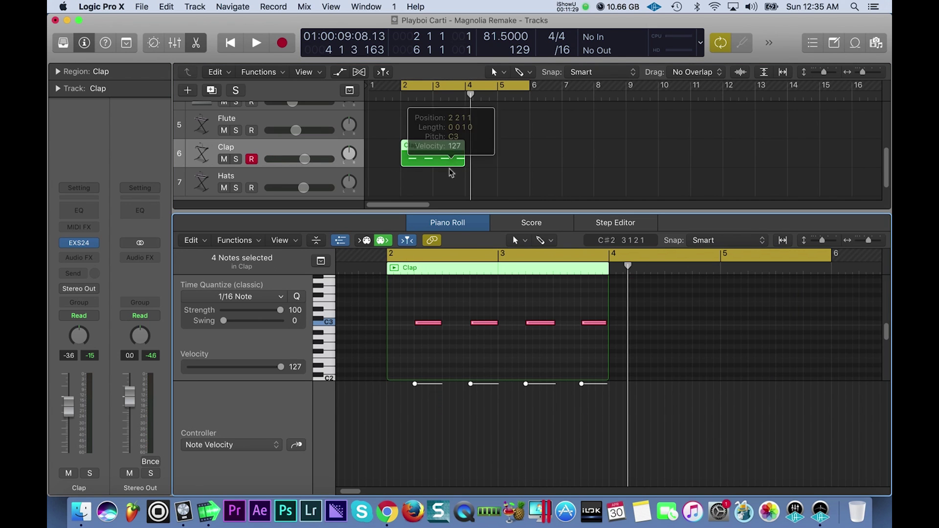
key("space")
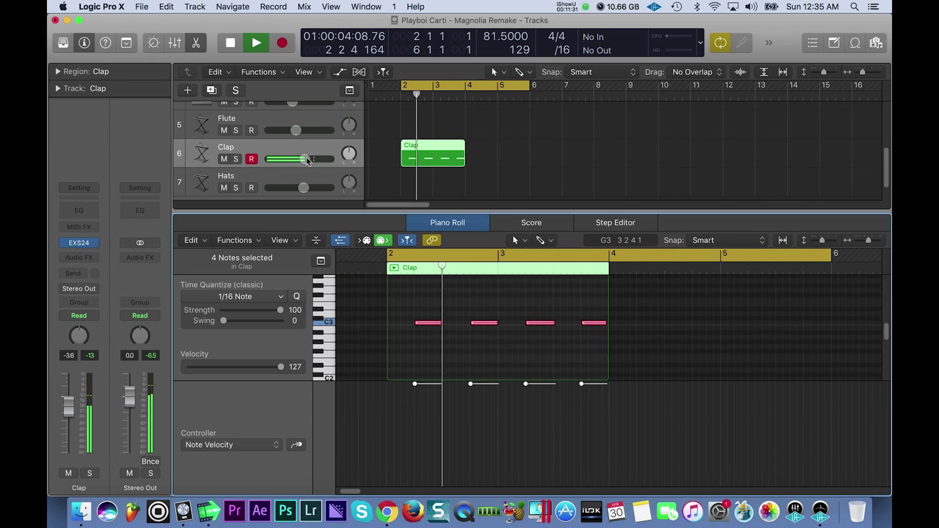
Loop the Clap region through bar 6 and zoom the arrangement out
left_click(363, 148)
key("space")
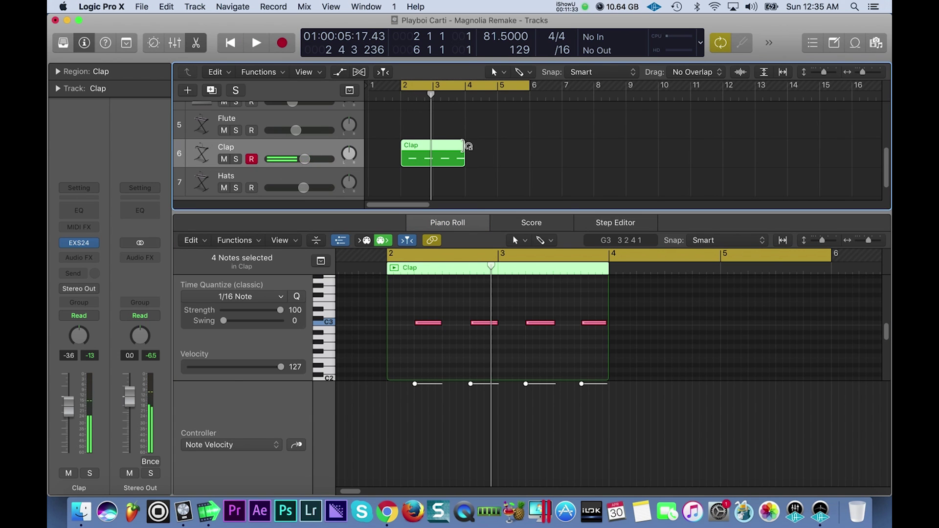
left_click_drag(465, 147, 530, 149)
key("space")
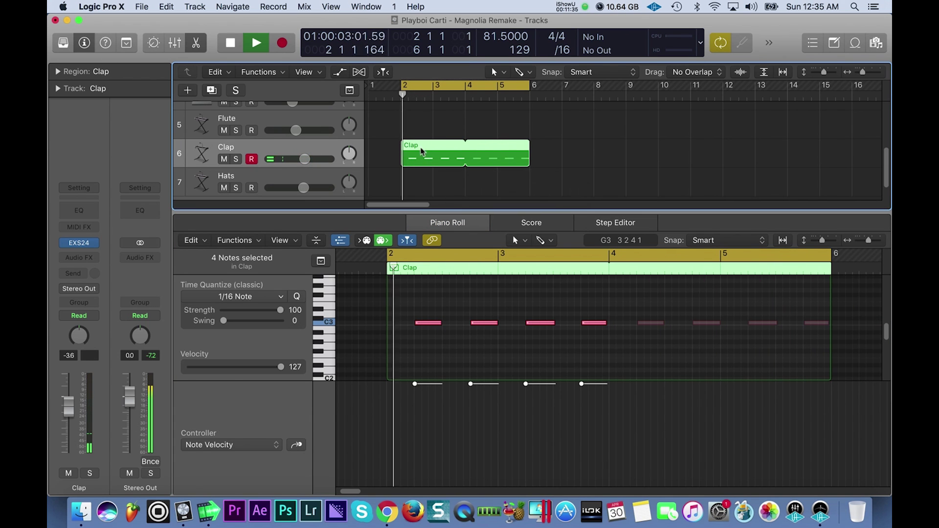
key("super+Left")
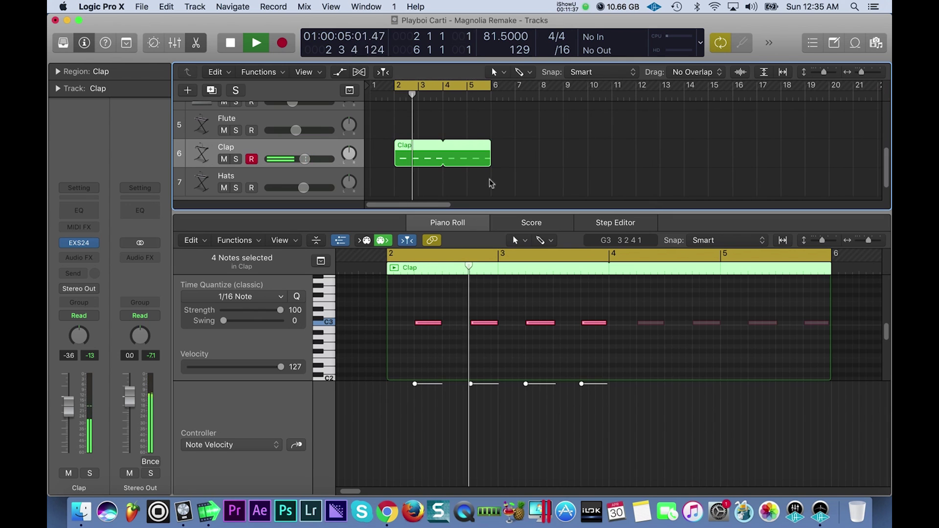
key("space")
left_click(389, 196)
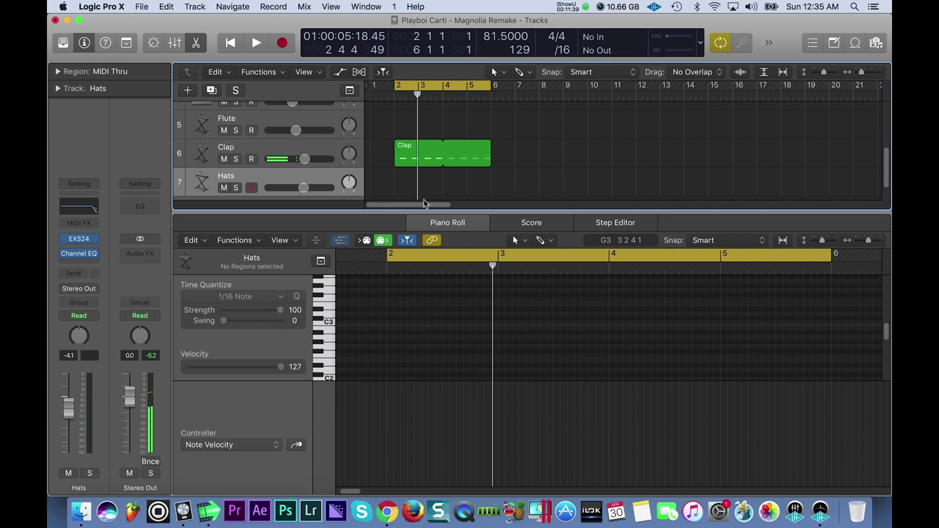
Create a two-bar Hats region at bar 2 and pick the Brush tool at 1/16 quantize
left_click(404, 185)
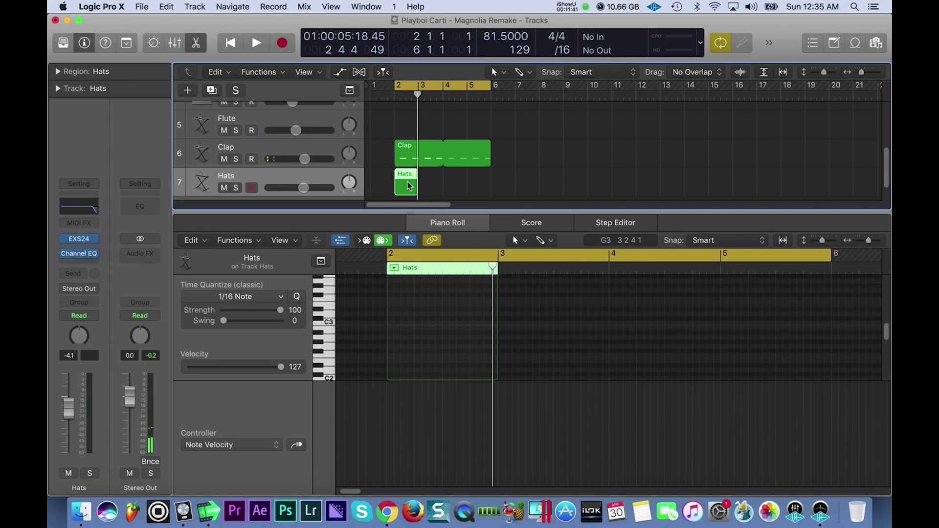
left_click_drag(416, 188, 417, 111)
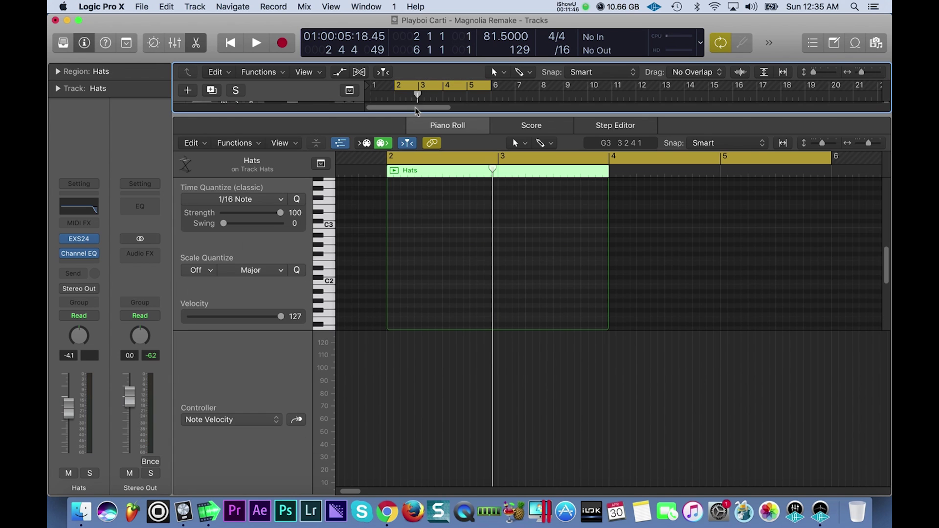
left_click(332, 229)
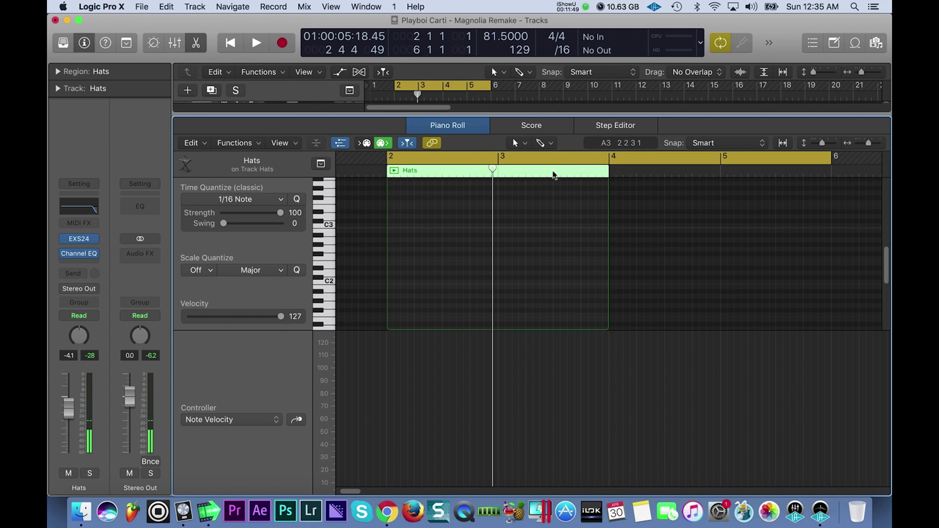
left_click(544, 142)
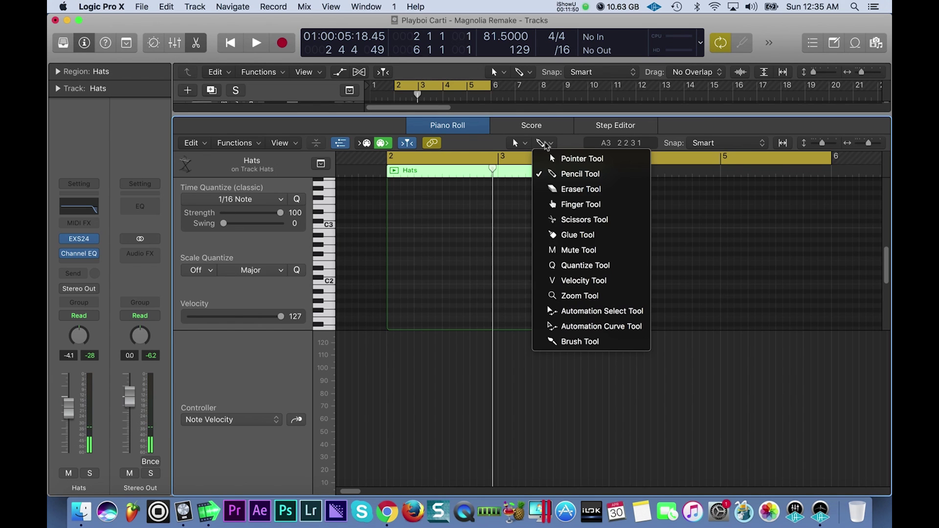
left_click(567, 341)
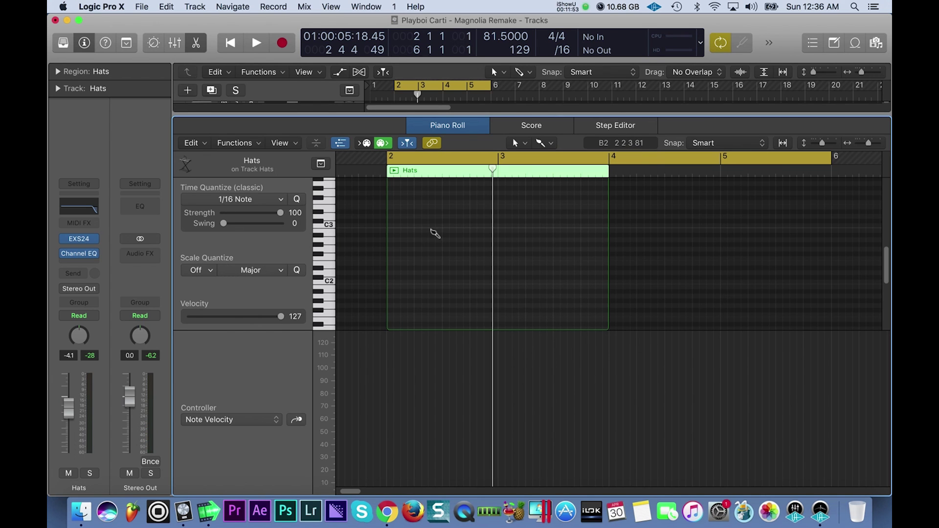
left_click(239, 205)
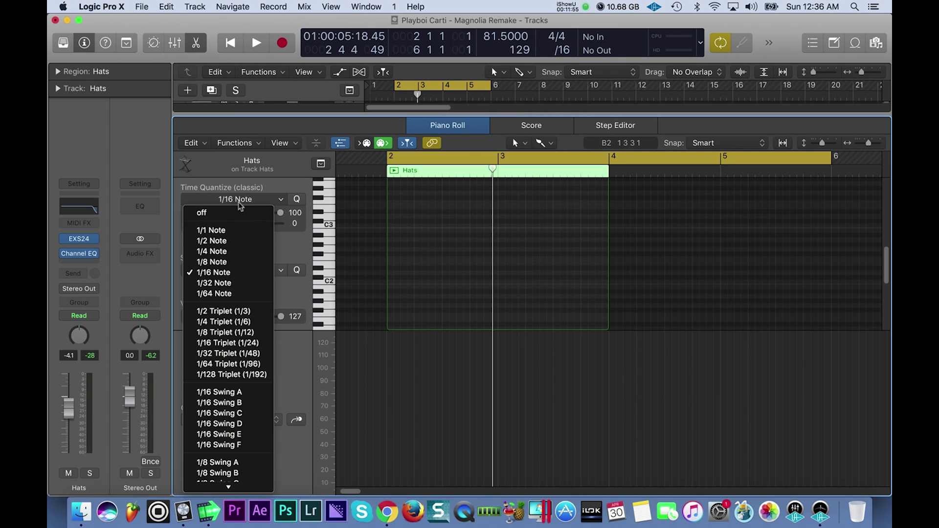
left_click(234, 276)
Paint steady 1/16-note C3 hi-hats across the Hats region and play them back
mouse_move(390, 227)
left_mouse_down()
mouse_move(413, 228)
mouse_move(405, 228)
left_mouse_up()
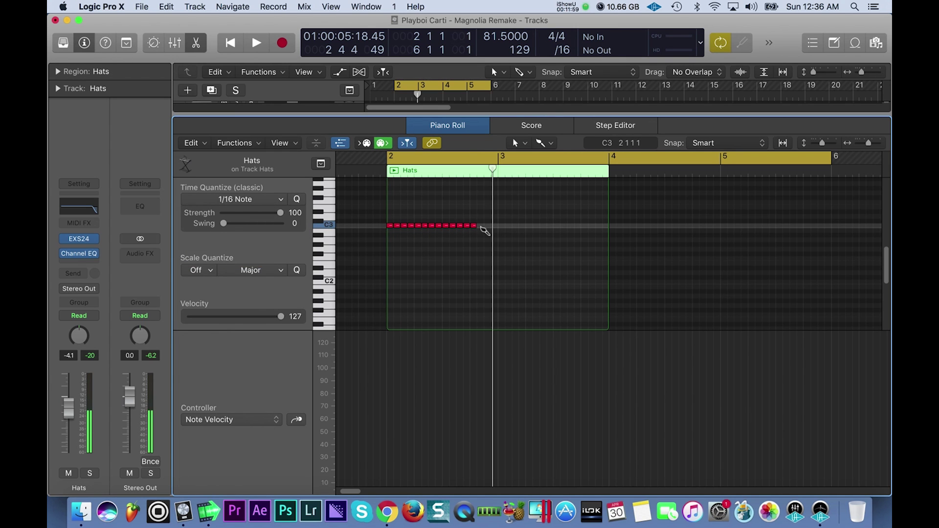
mouse_move(499, 230)
left_mouse_down()
mouse_move(573, 228)
mouse_move(505, 228)
mouse_move(565, 232)
mouse_move(542, 229)
left_mouse_up()
left_click_drag(600, 228, 601, 224)
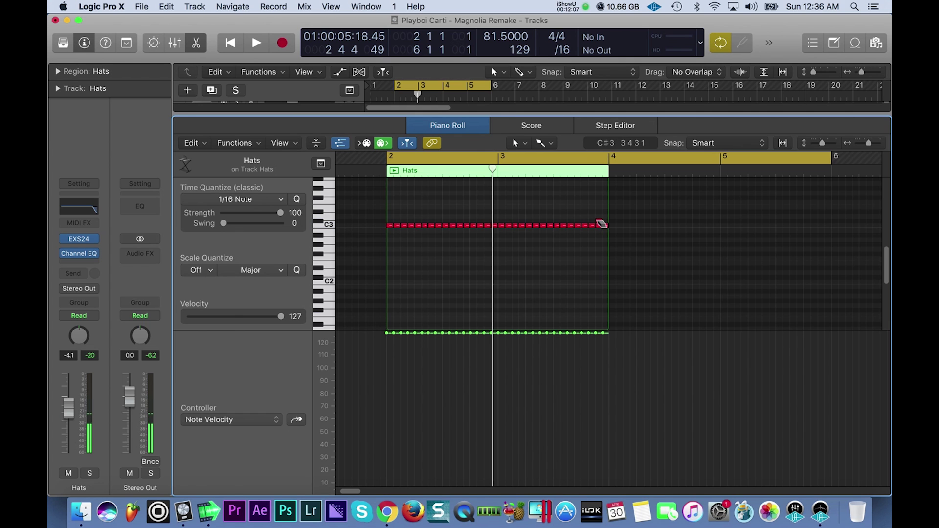
key("space")
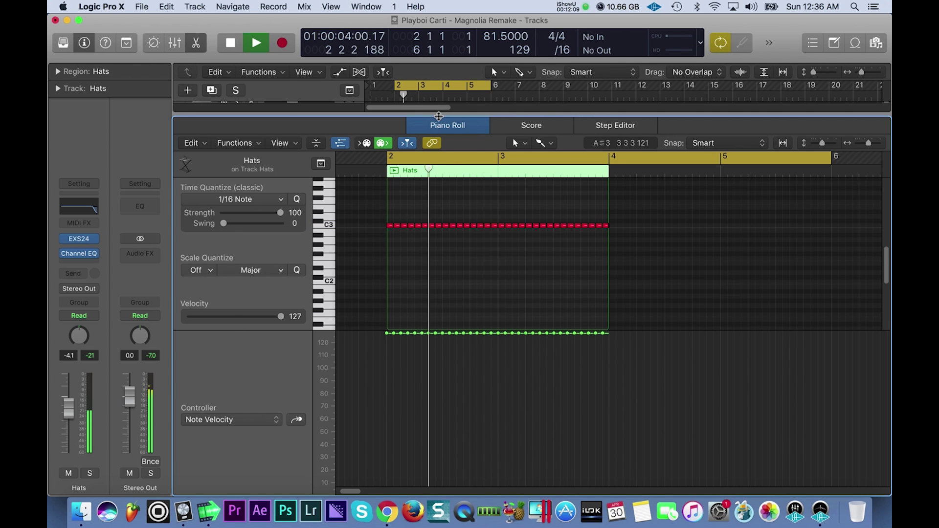
Loop the Hats region through bar 6 and select all regions in bars 2–6
left_click_drag(440, 118, 440, 283)
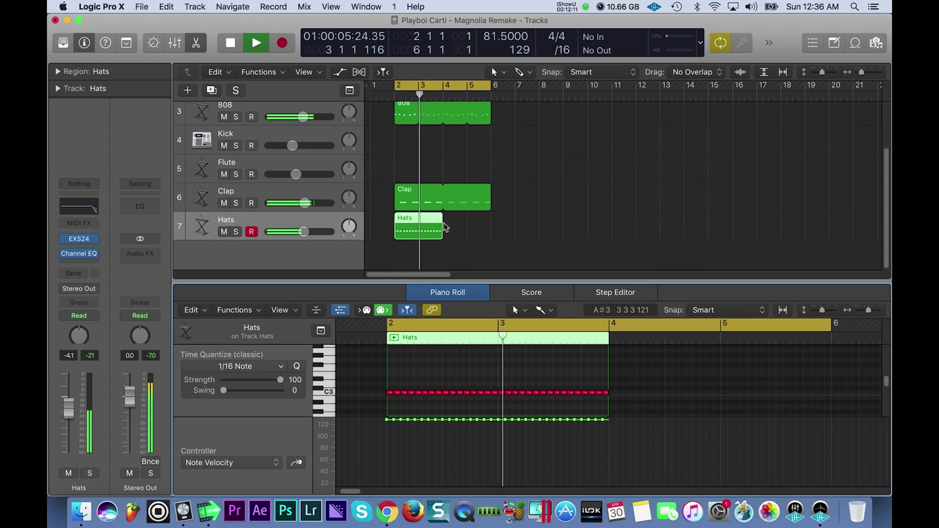
left_click_drag(444, 220, 493, 219)
scroll(492, 218, "up", 3)
left_click(513, 150)
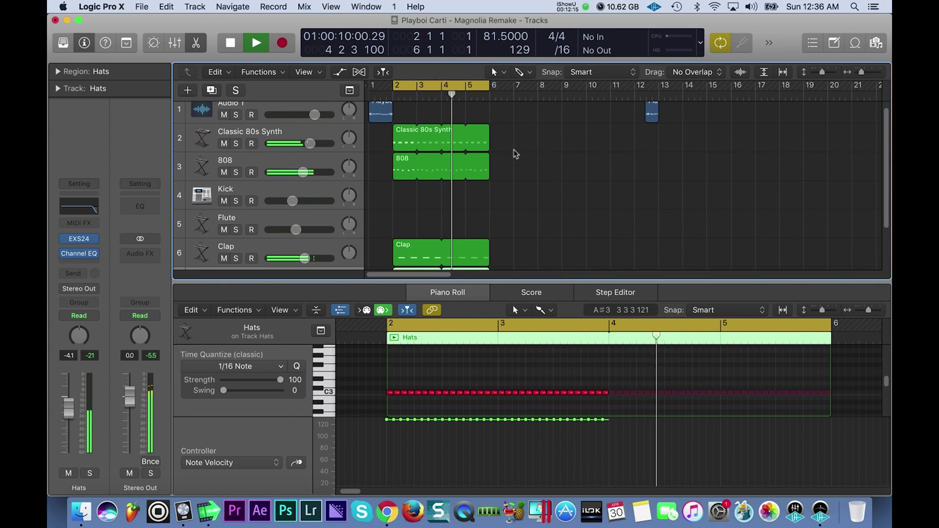
left_click_drag(473, 155, 415, 232)
key("space")
left_click(490, 95)
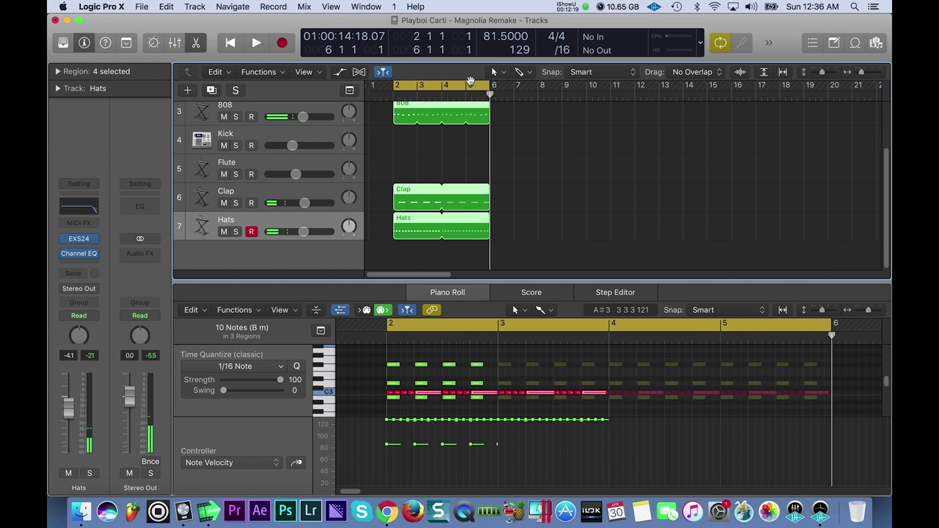
Turn off the cycle and duplicate the bar 2–6 regions so the parts reach bar 10
left_click(471, 80)
key("super+r")
scroll(531, 176, "up", 3)
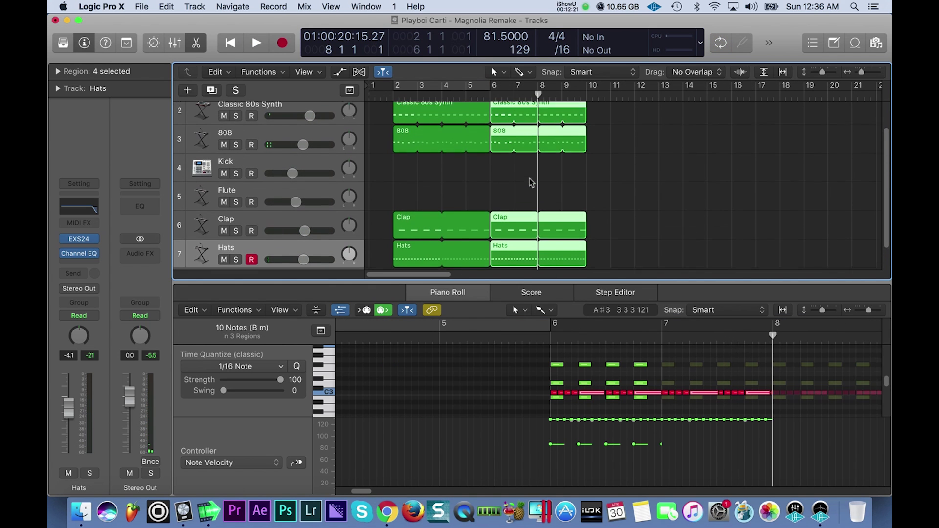
left_click(277, 169)
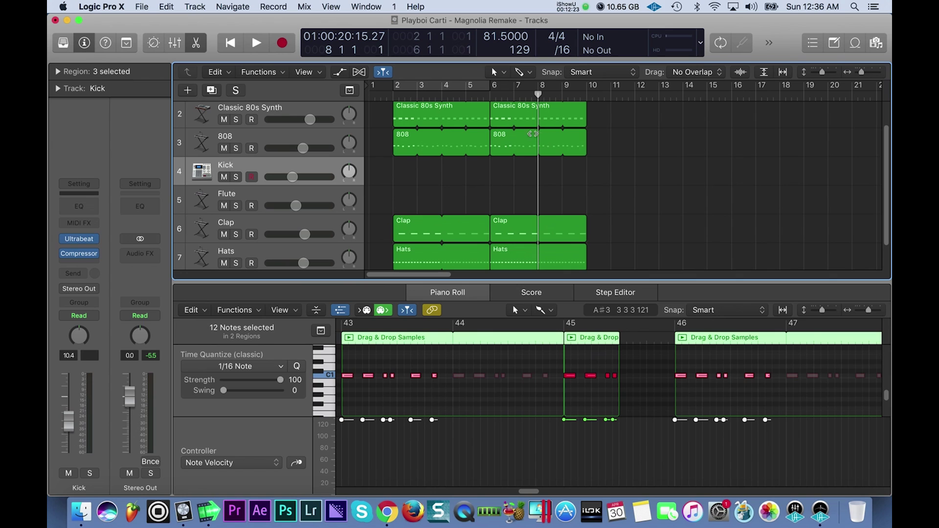
left_click(491, 94)
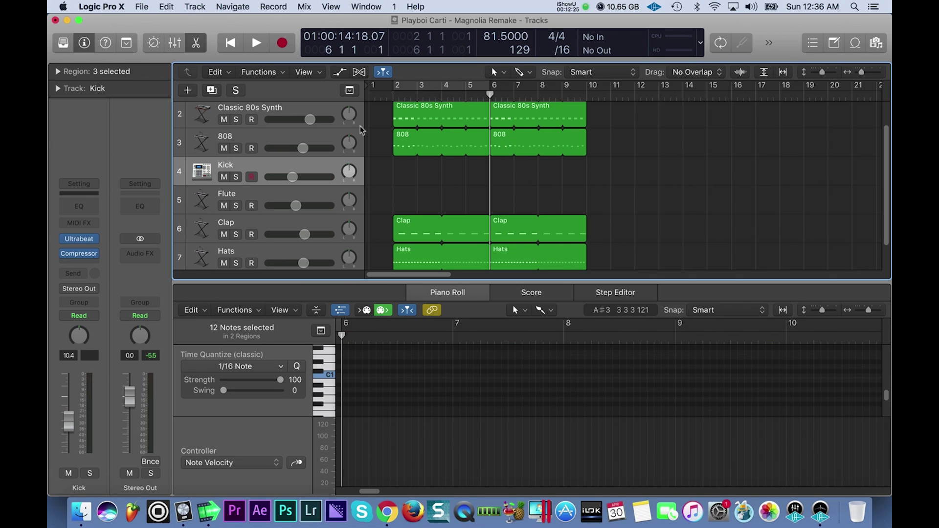
Create a one-bar Kick region at bar 6, replacing the default C3 note with C1
left_click(495, 180)
mouse_move(511, 178)
left_mouse_down()
mouse_move(597, 182)
mouse_move(514, 182)
left_mouse_up()
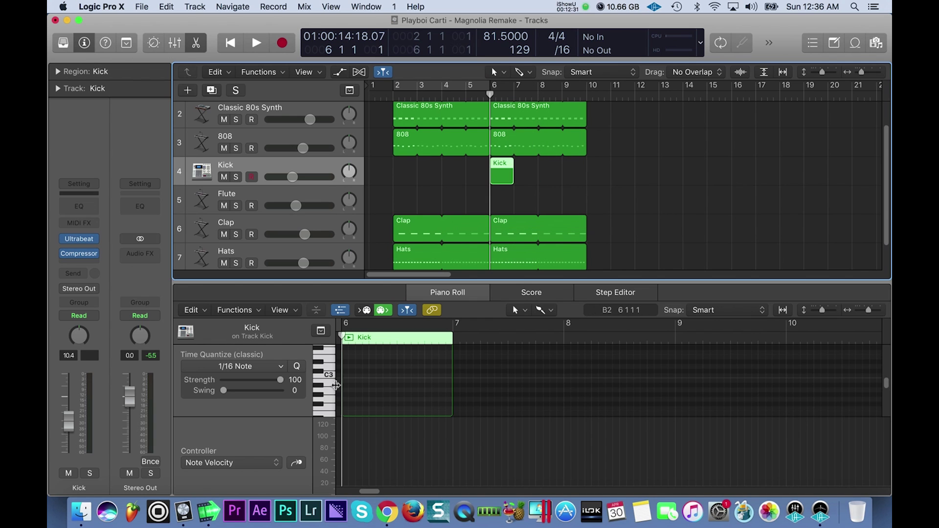
left_click(346, 377)
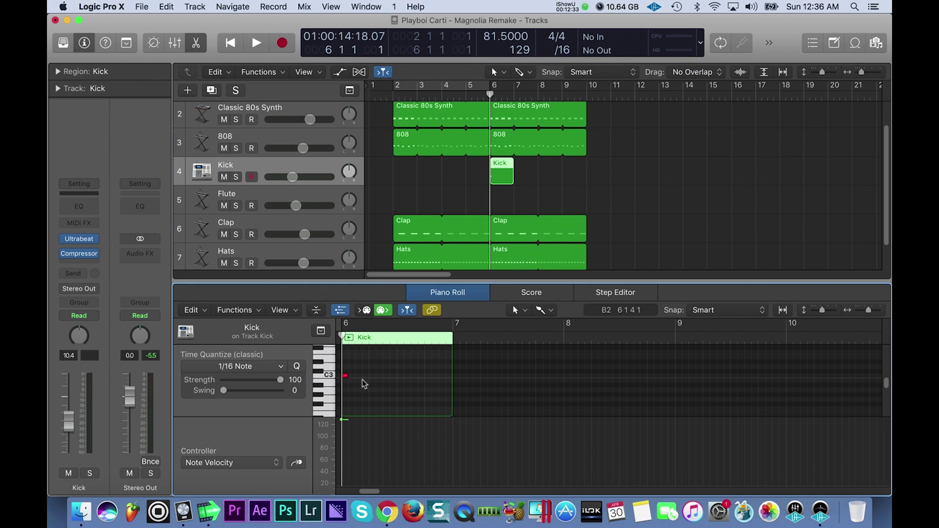
left_click(345, 376)
scroll(343, 378, "down", 1)
key("Delete")
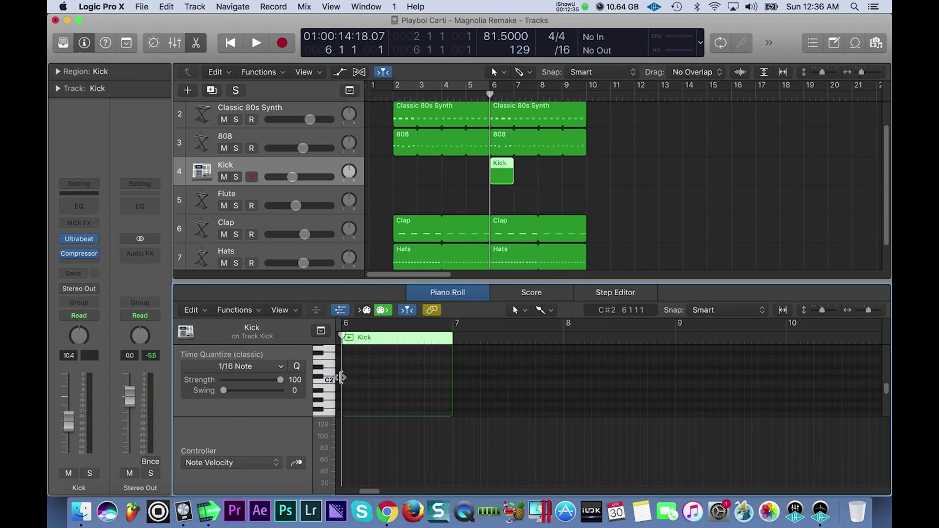
scroll(341, 377, "down", 2)
left_click(346, 363)
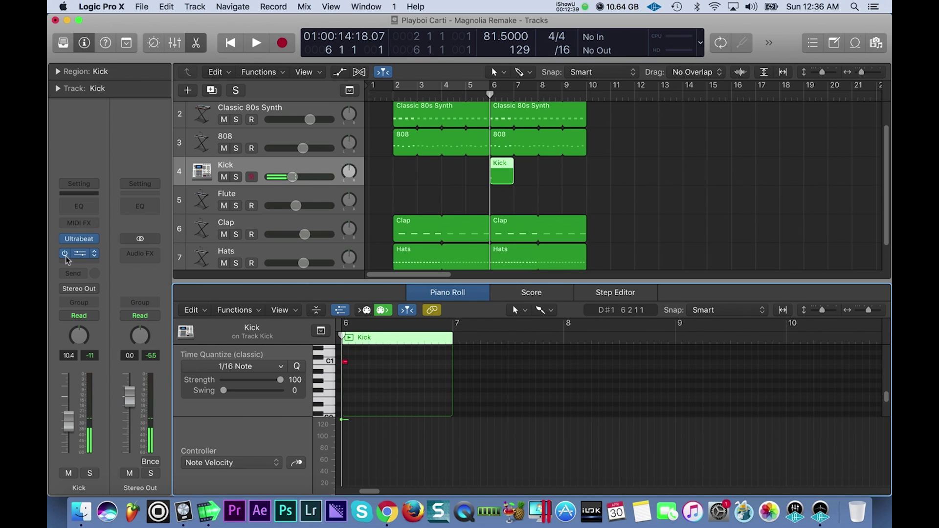
left_click(333, 363)
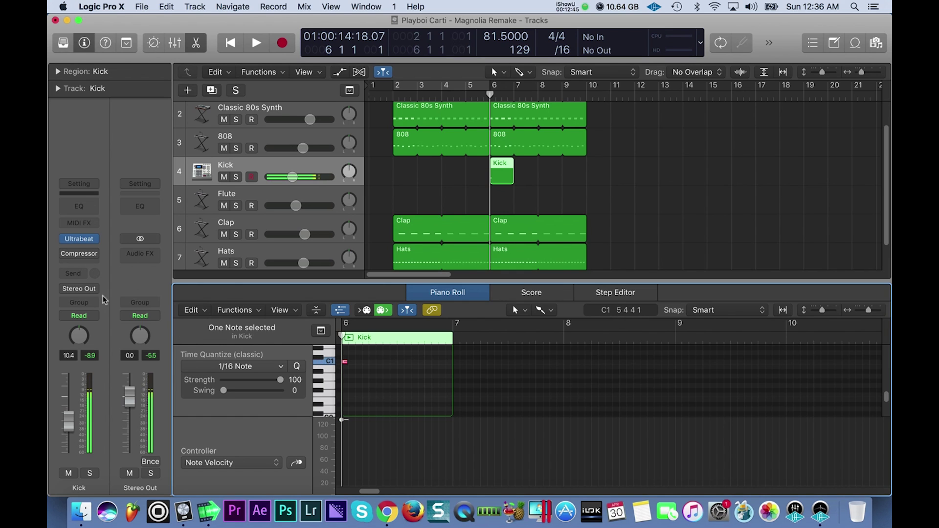
Compare the kick with and without its Compressor, leaving the Compressor bypassed
left_click(64, 253)
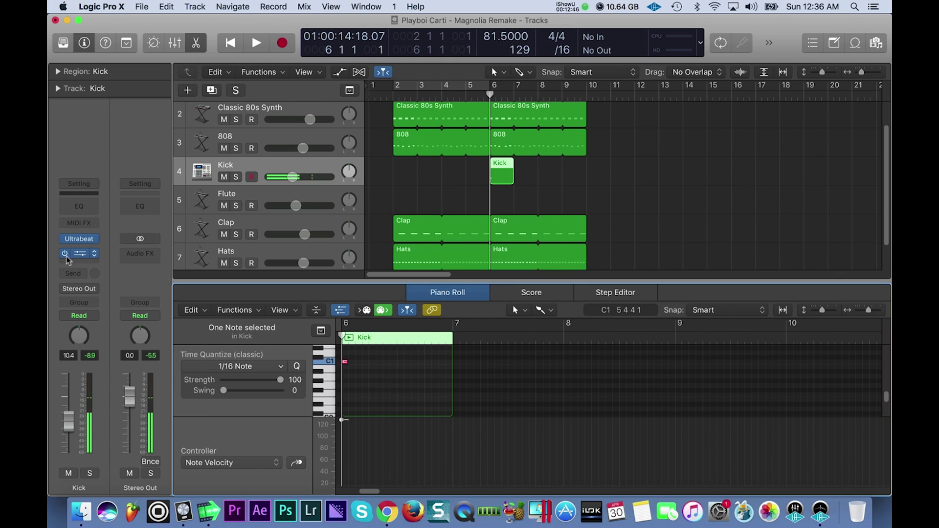
left_click(333, 368)
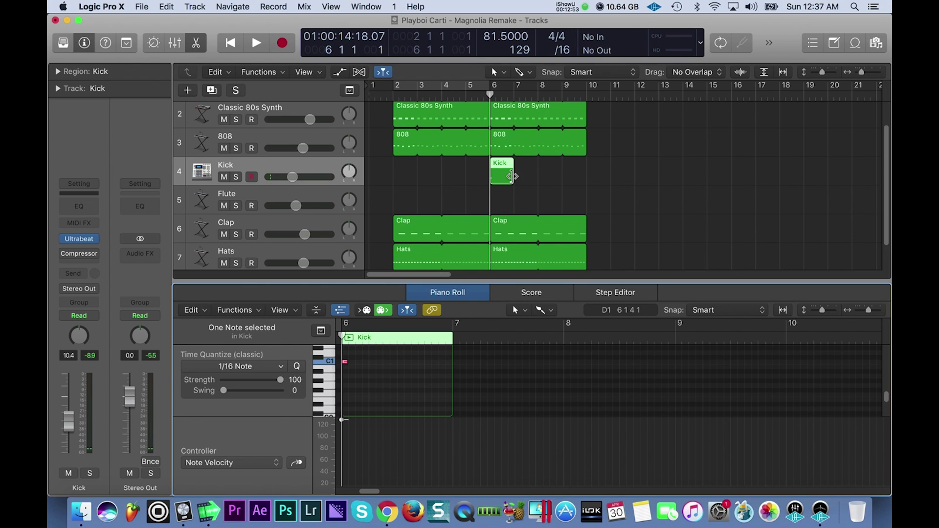
mouse_move(511, 177)
left_mouse_down()
mouse_move(577, 178)
mouse_move(513, 176)
left_mouse_up()
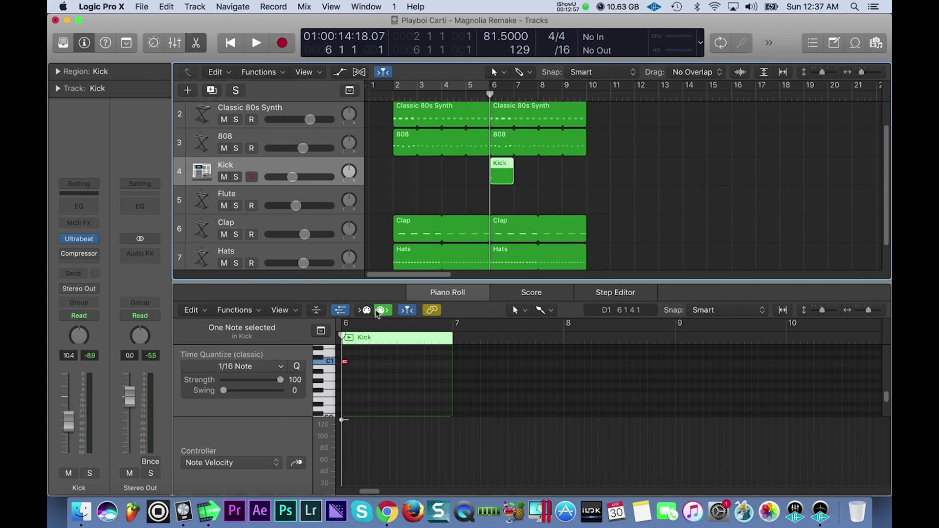
left_click(336, 368)
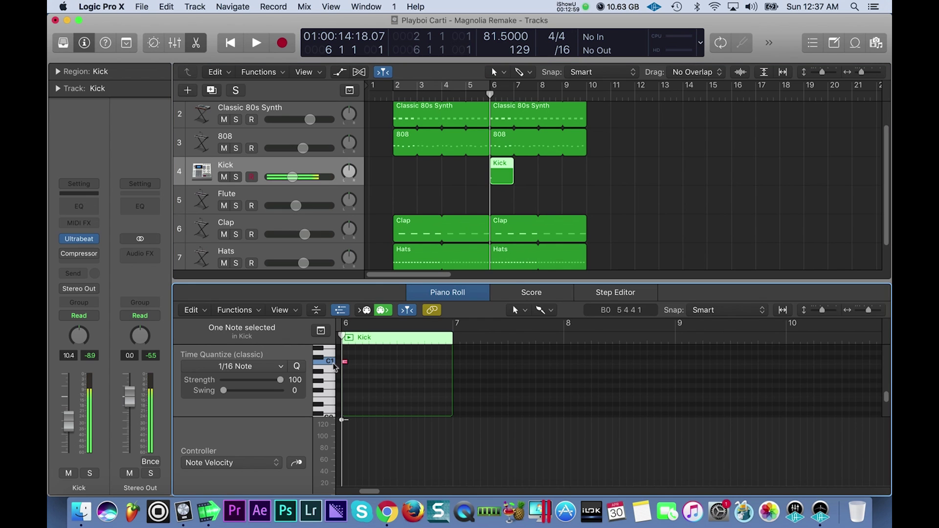
left_click(62, 254)
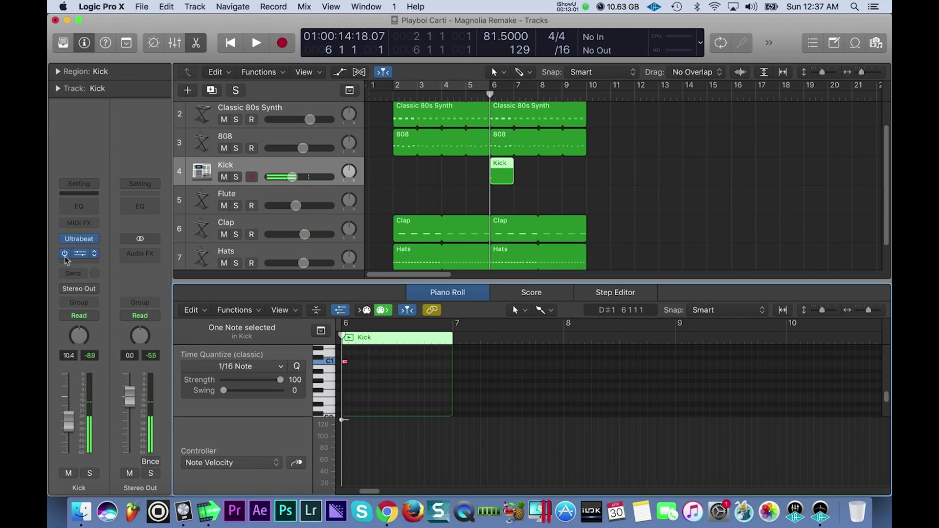
left_click(334, 368)
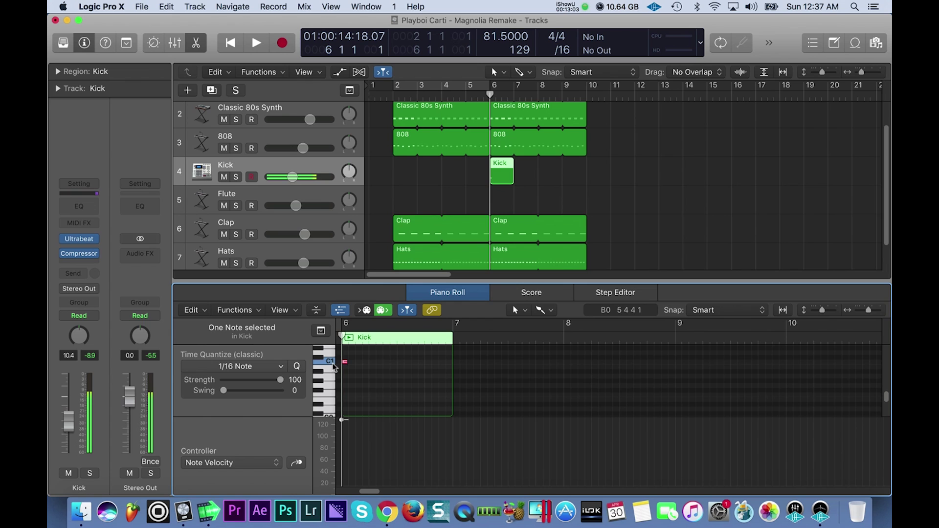
left_click(65, 253)
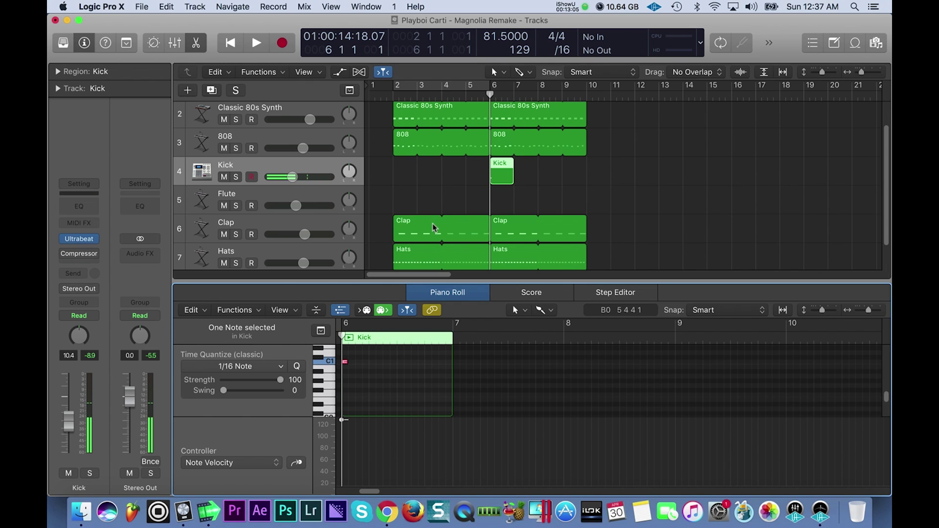
scroll(404, 356, "up", 2)
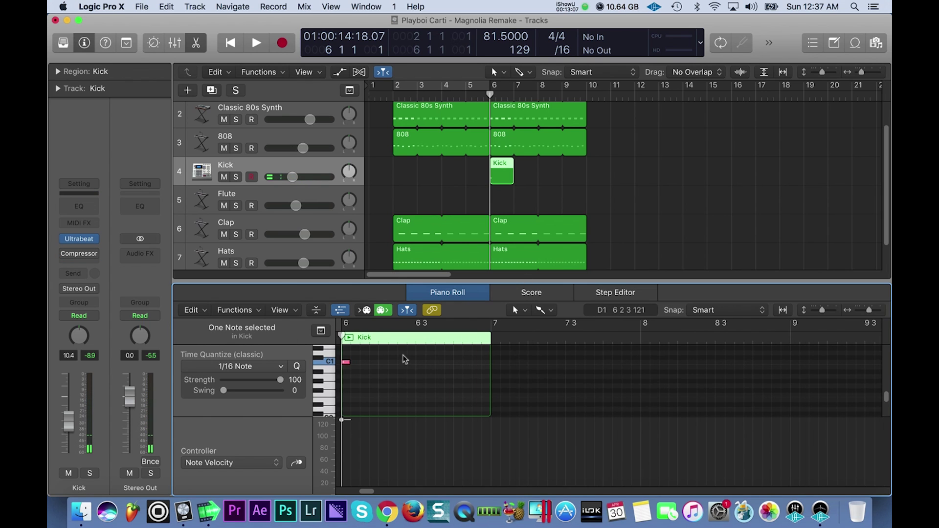
Cycle bars 6–10 and place a second C1 kick near 6 1 4
left_click_drag(491, 87, 540, 90)
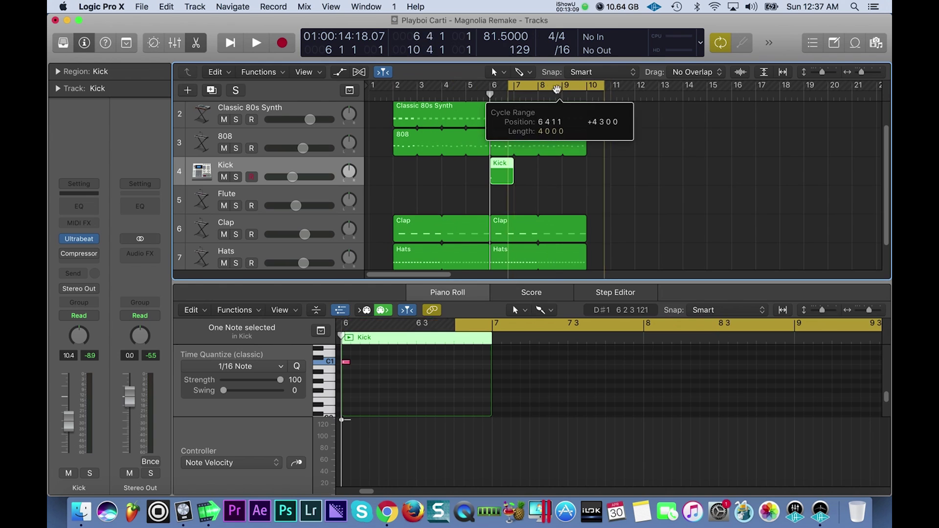
key("space")
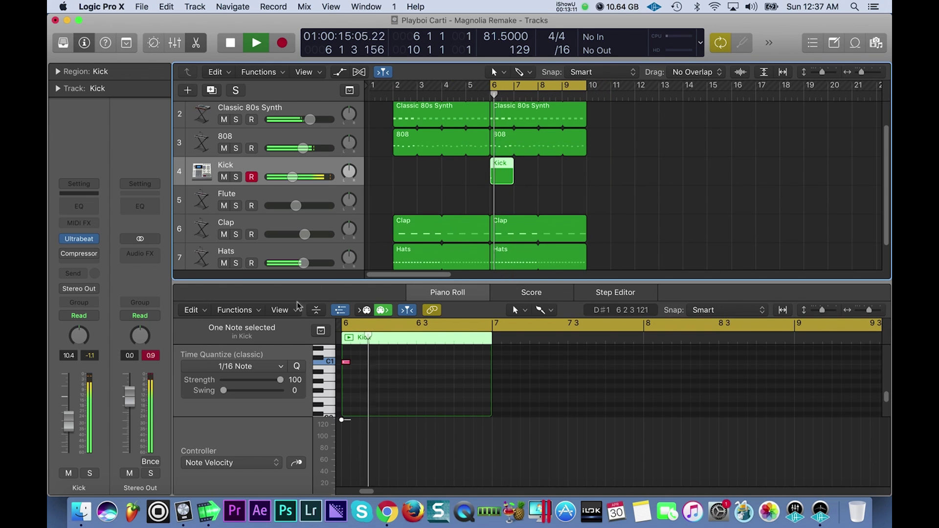
key("space")
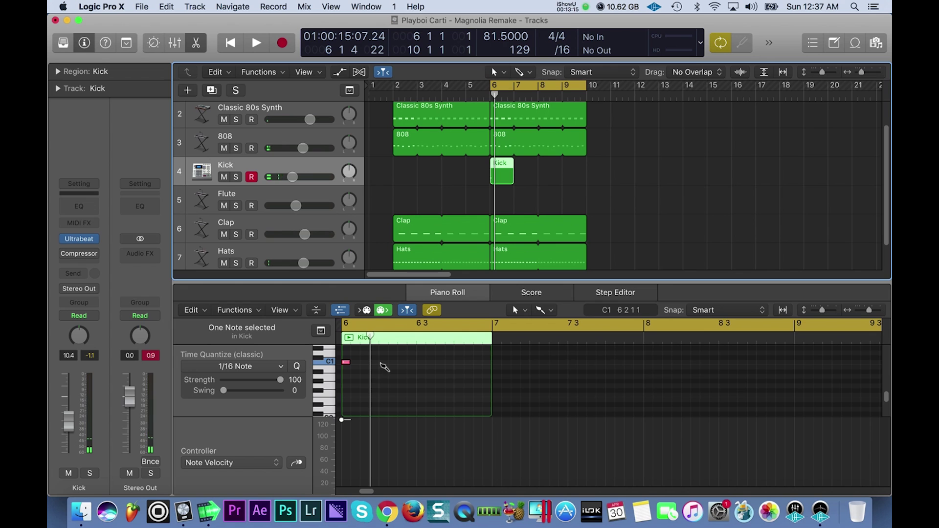
left_click(384, 363)
key("space")
key("space")
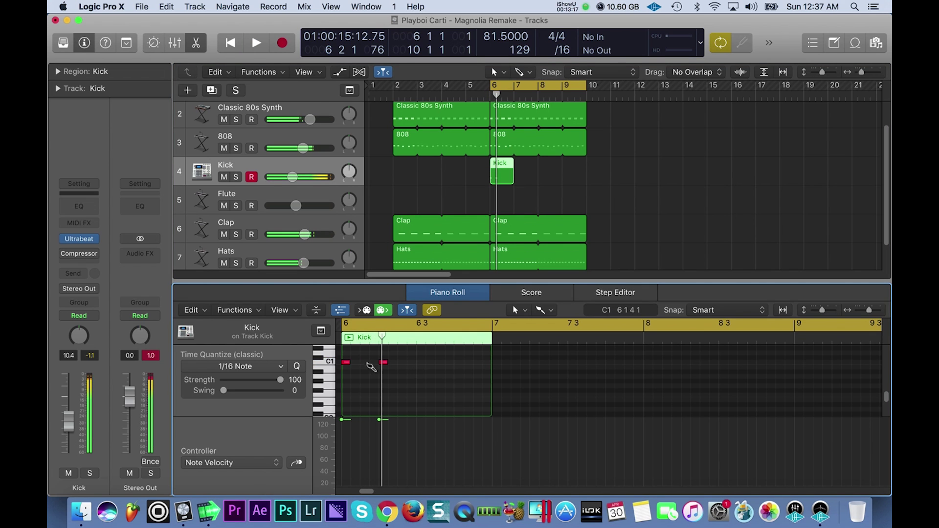
left_click(381, 362)
key("Delete")
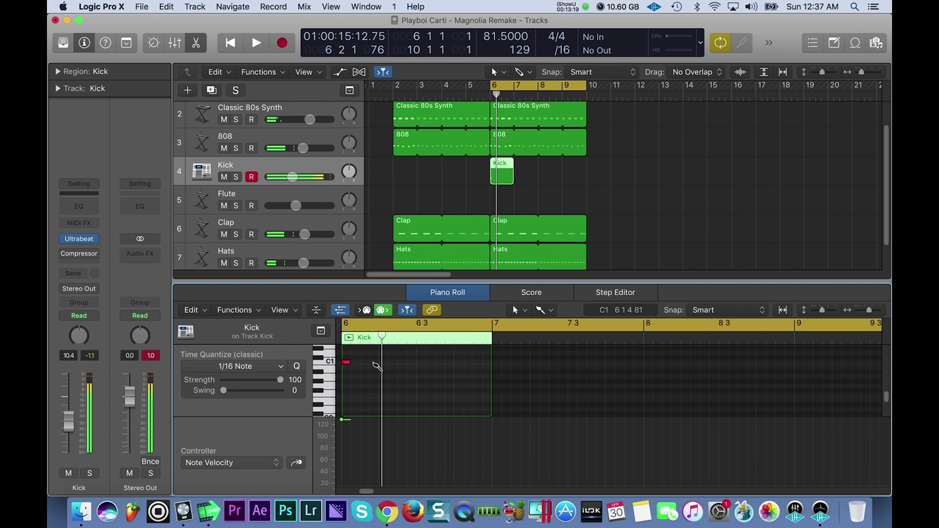
left_click(374, 363)
key("space")
Add C1 kicks near 6 2 3, 6 2 4, 6 3 4 and 6 4 3, auditioning the pattern
key("space")
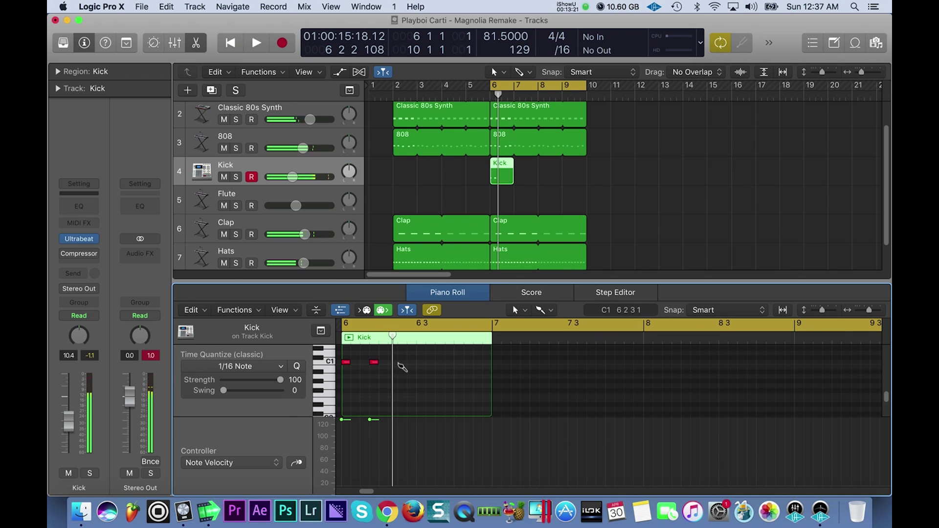
left_click(402, 362)
left_click(413, 363)
key("space")
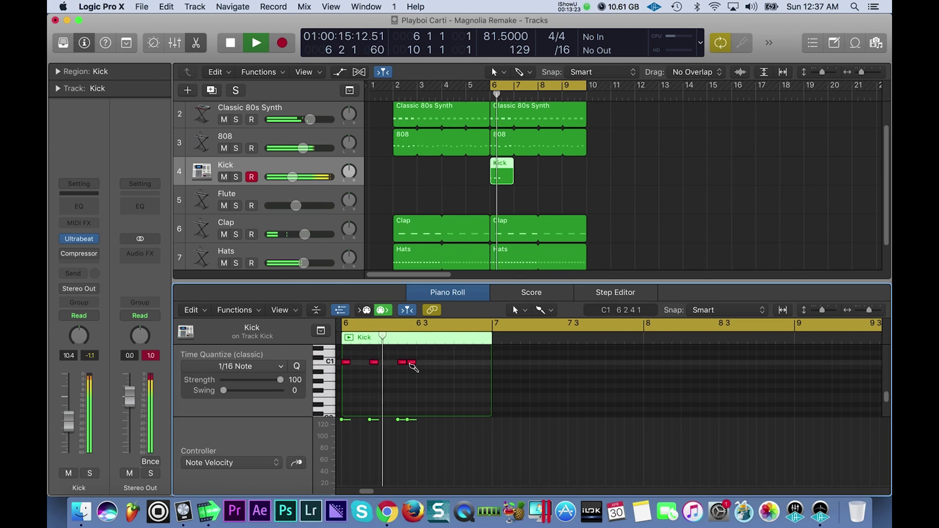
key("space")
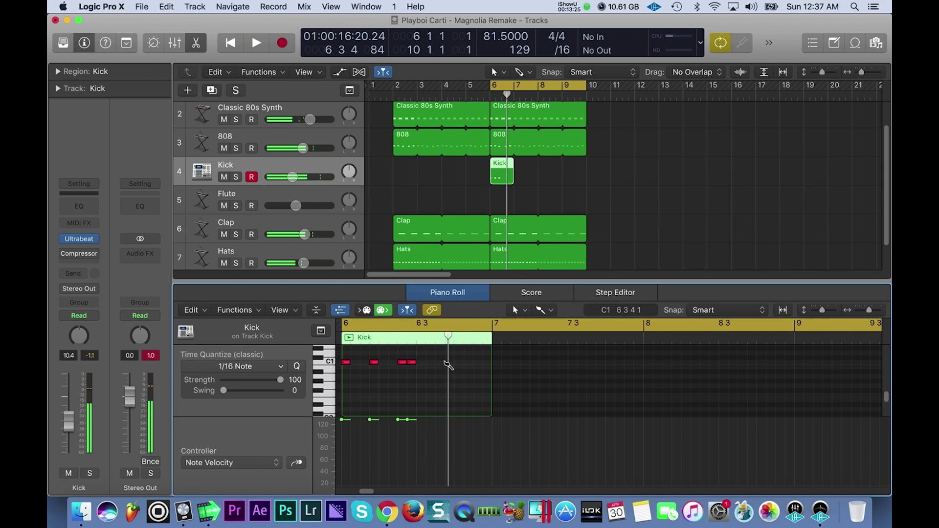
left_click(445, 362)
key("space")
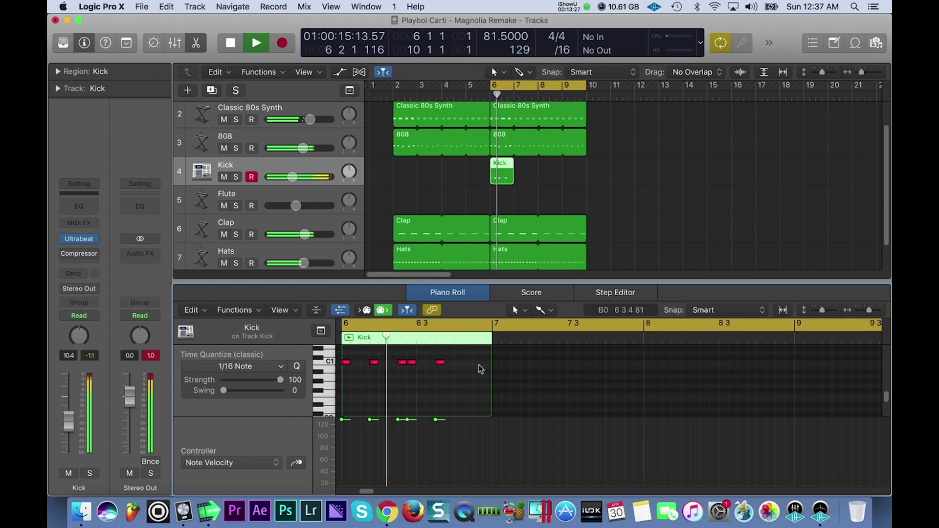
key("space")
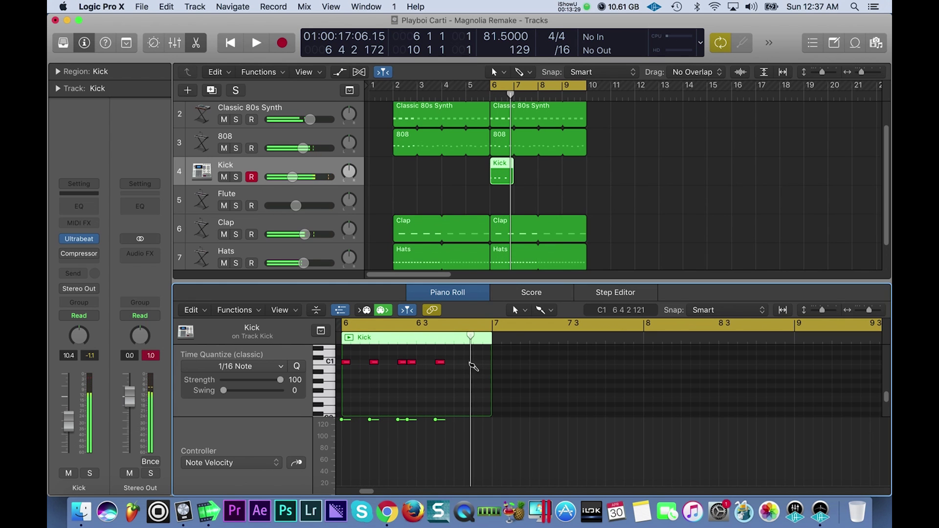
left_click(470, 364)
key("space")
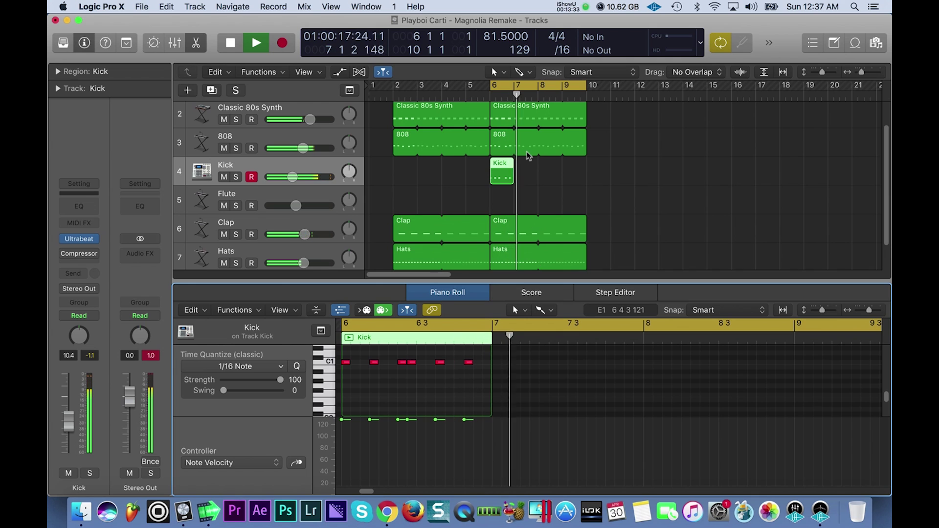
key("space")
Loop the six-hit Kick region through bar 10 and lower the Kick volume to -11.6 dB
left_click_drag(513, 163, 588, 166)
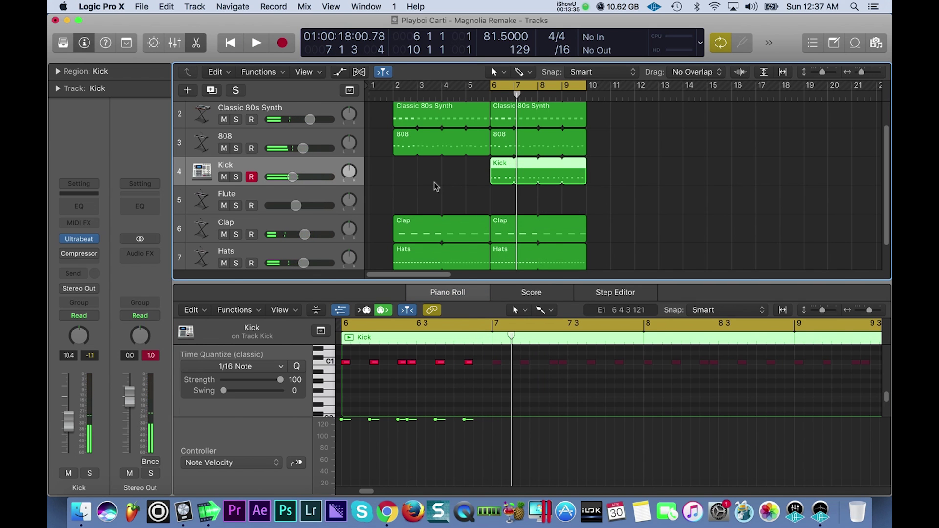
key("space")
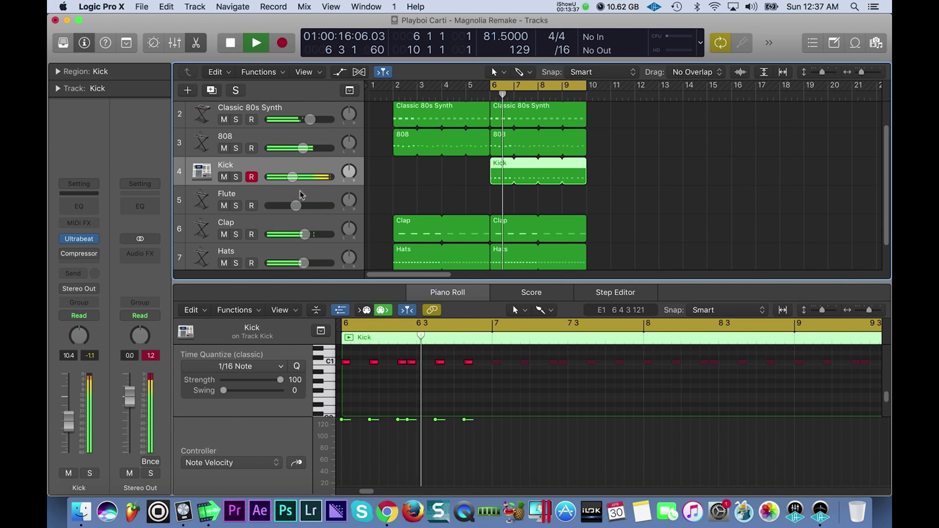
left_click_drag(292, 176, 291, 176)
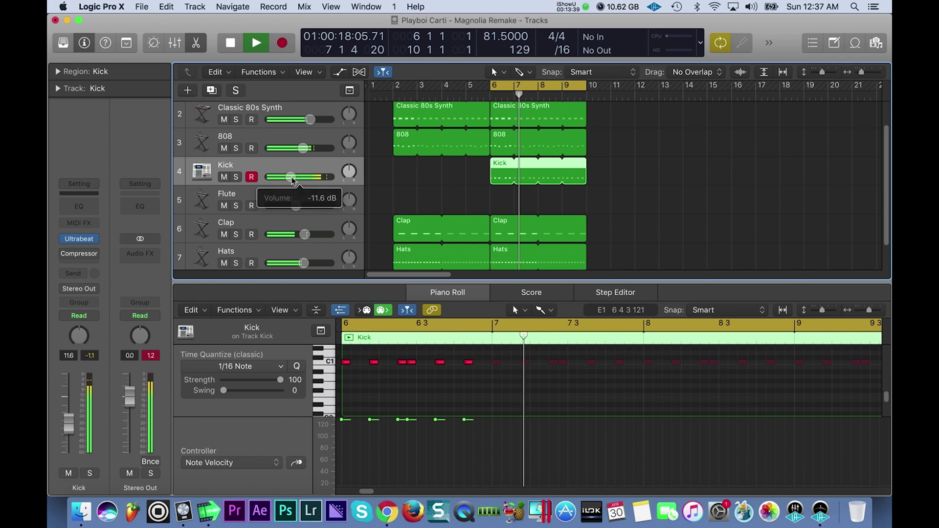
left_click(302, 196)
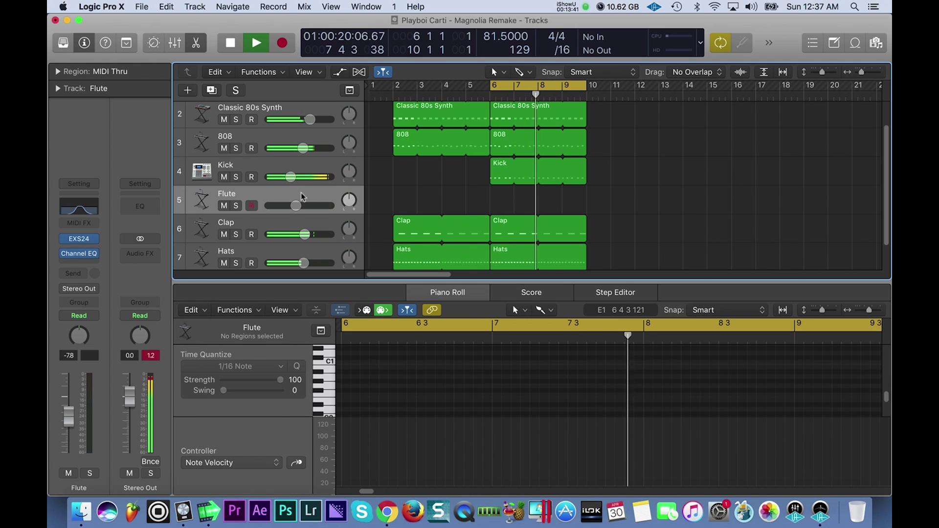
key("Up")
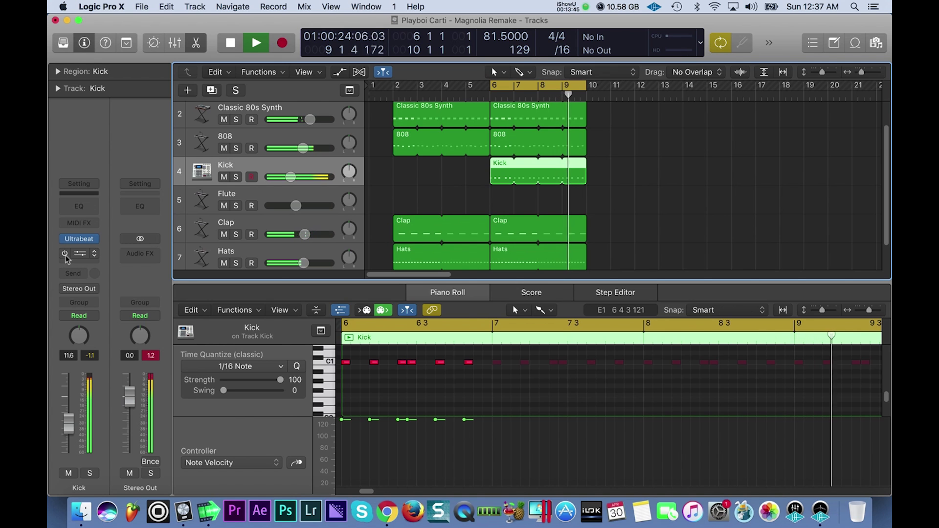
Lower the Kick's Studio FET compressor (Type U Tight Kit) make-up gain from 11.0 to 9.5 dB
left_click(89, 267)
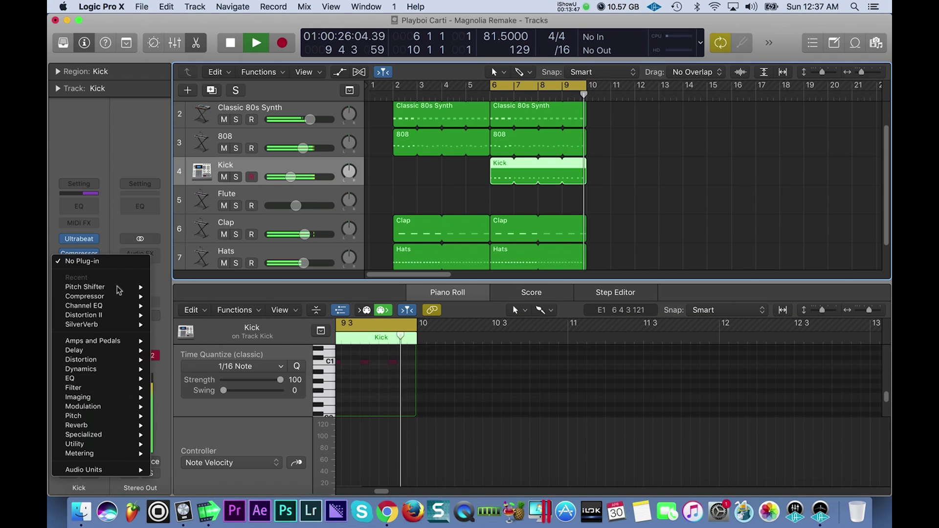
mouse_move(113, 369)
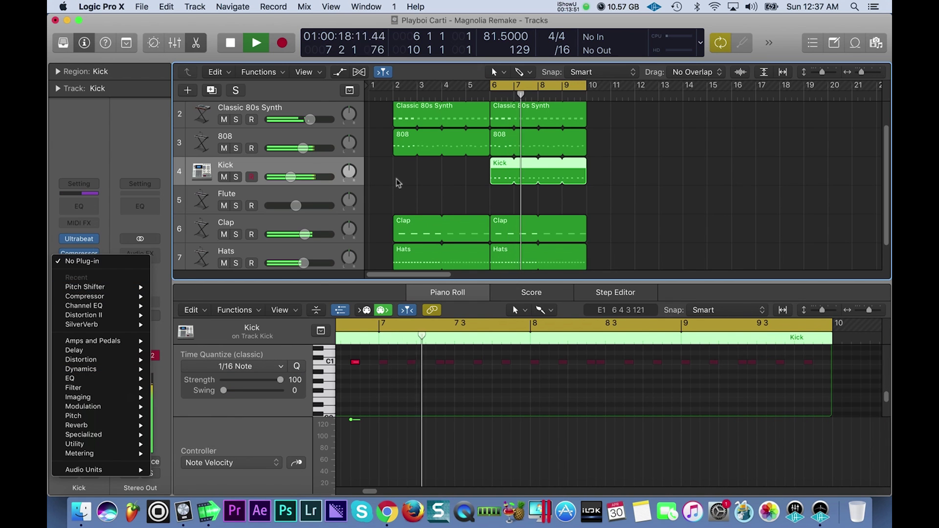
left_click(81, 255)
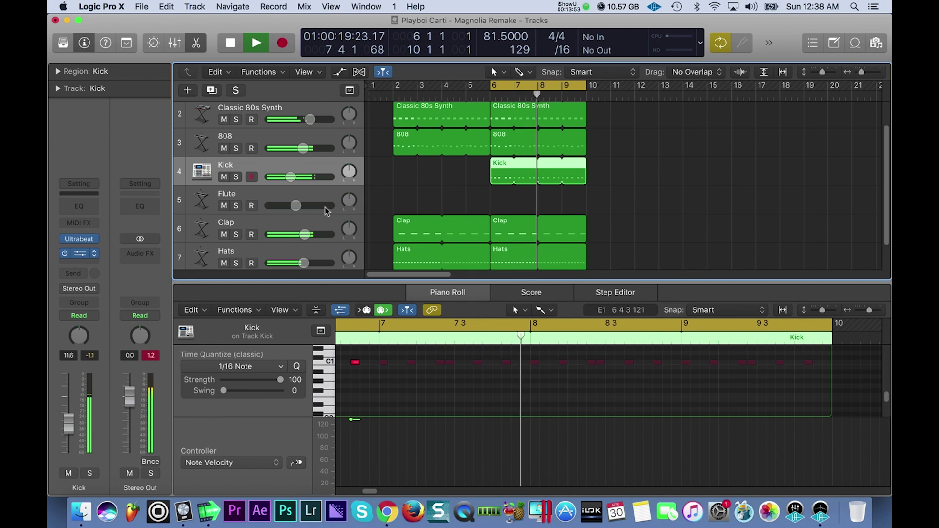
left_click(81, 255)
left_click(238, 68)
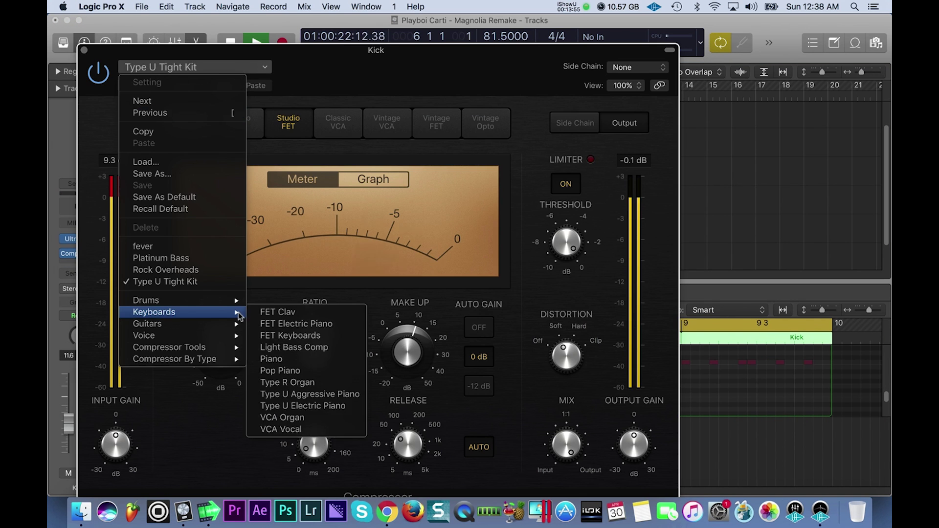
mouse_move(231, 302)
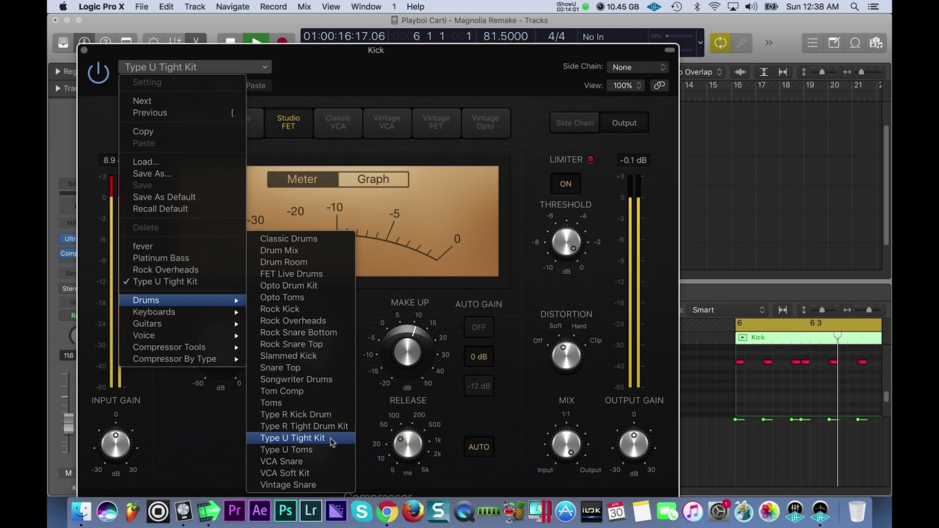
left_click(426, 92)
mouse_move(406, 351)
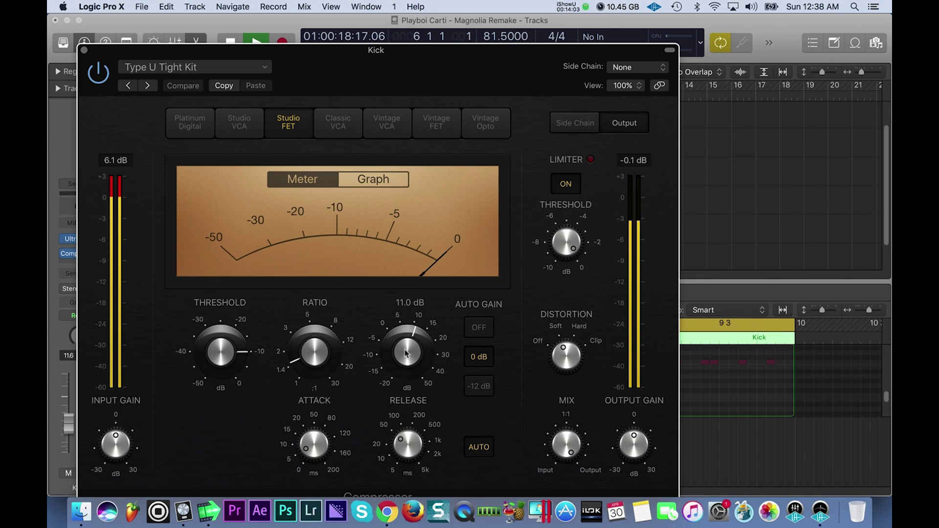
mouse_move(405, 350)
left_mouse_down()
mouse_move(409, 399)
mouse_move(406, 352)
left_mouse_up()
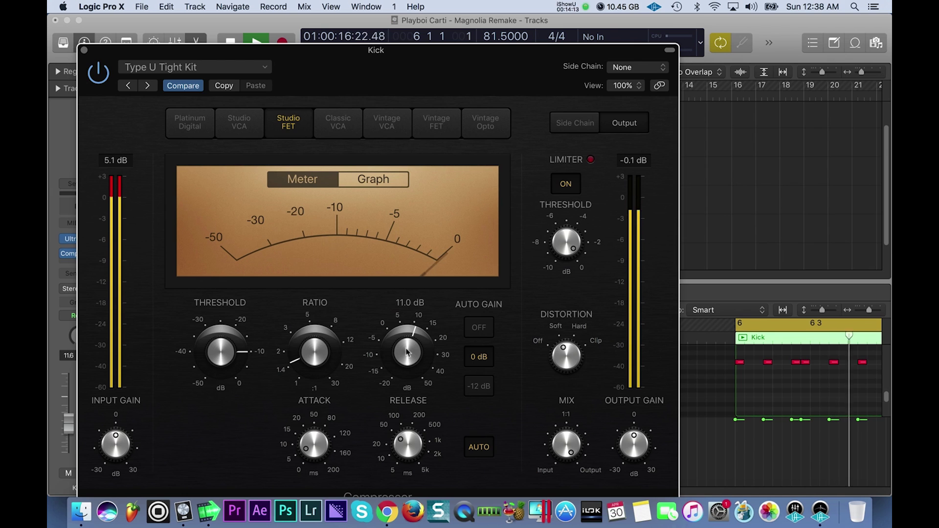
left_click(84, 50)
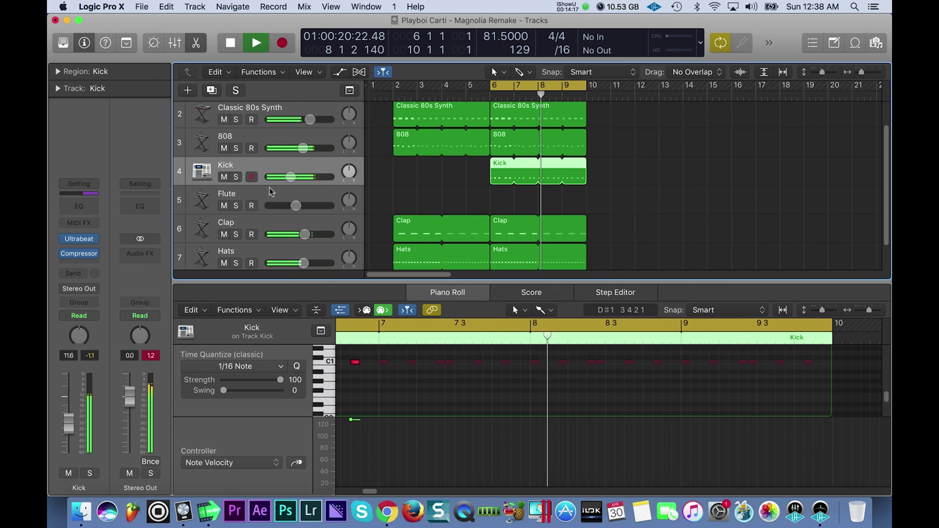
Select the Flute track, stop playback, and zoom the tracks in horizontally, keeping the name Flute
left_click(283, 198)
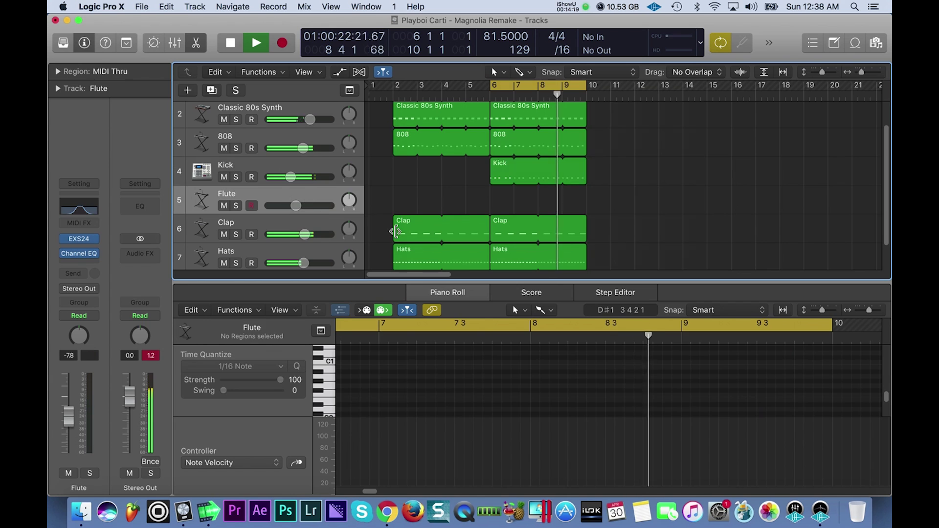
key("space")
key("super+Right")
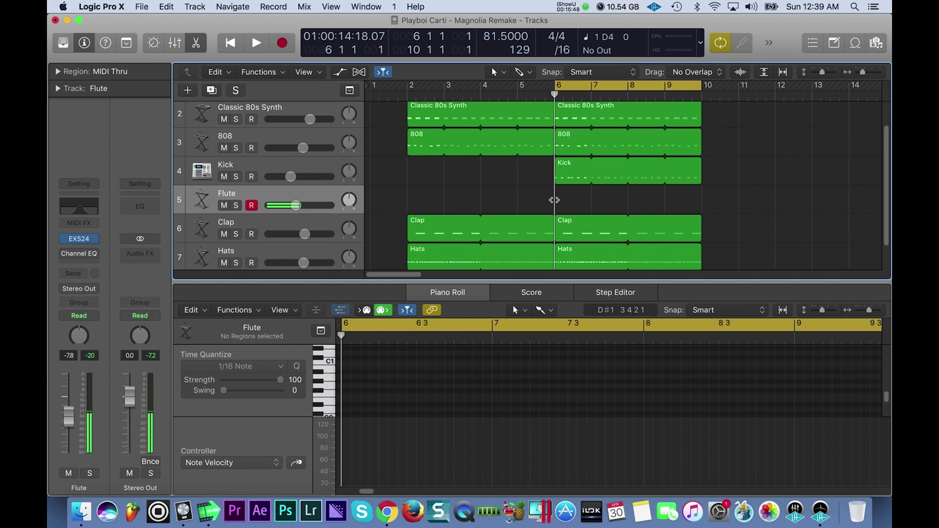
double_click(307, 195)
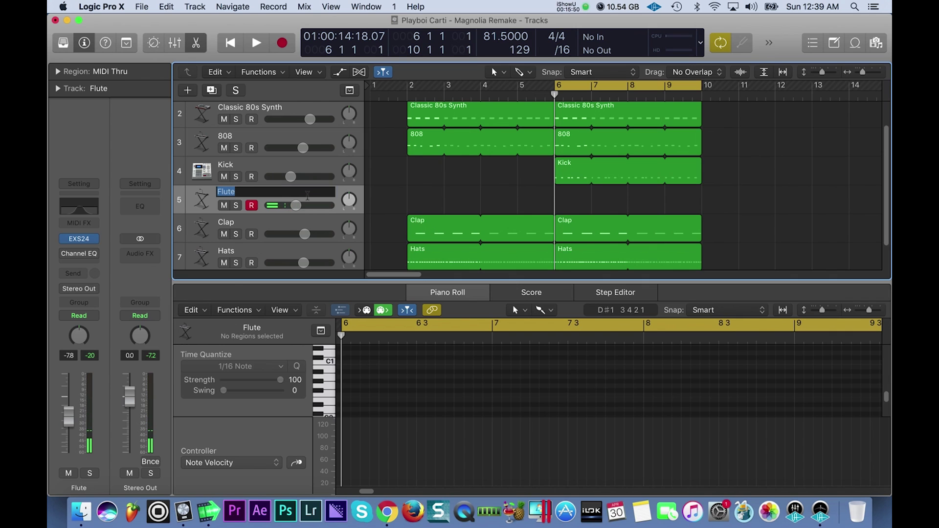
key("Return")
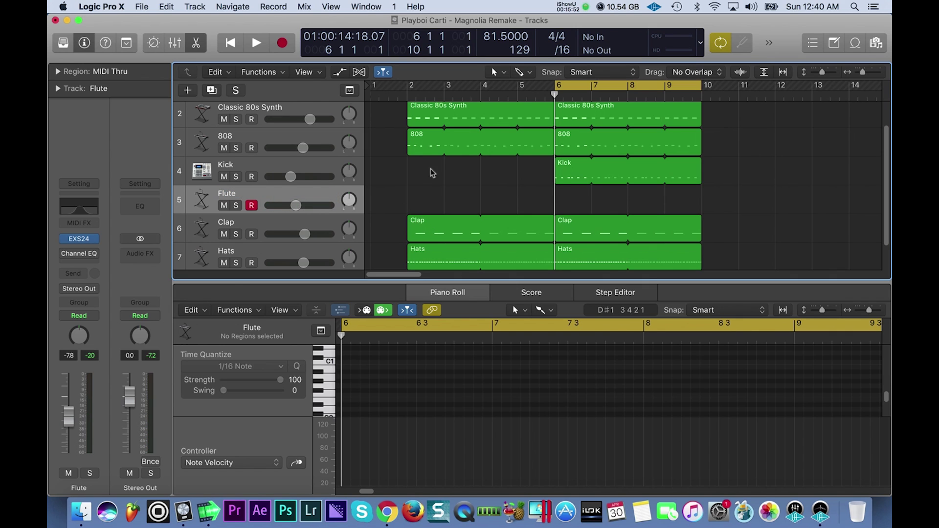
Create an empty one-bar Flute MIDI region at bar 6 and enlarge the piano roll
left_click(561, 205)
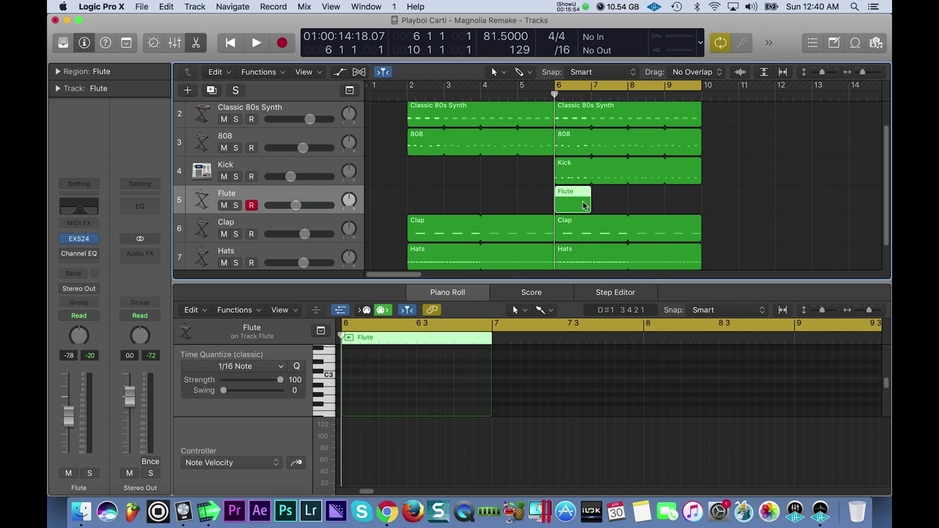
left_click_drag(589, 206, 590, 206)
left_click_drag(395, 207, 395, 201)
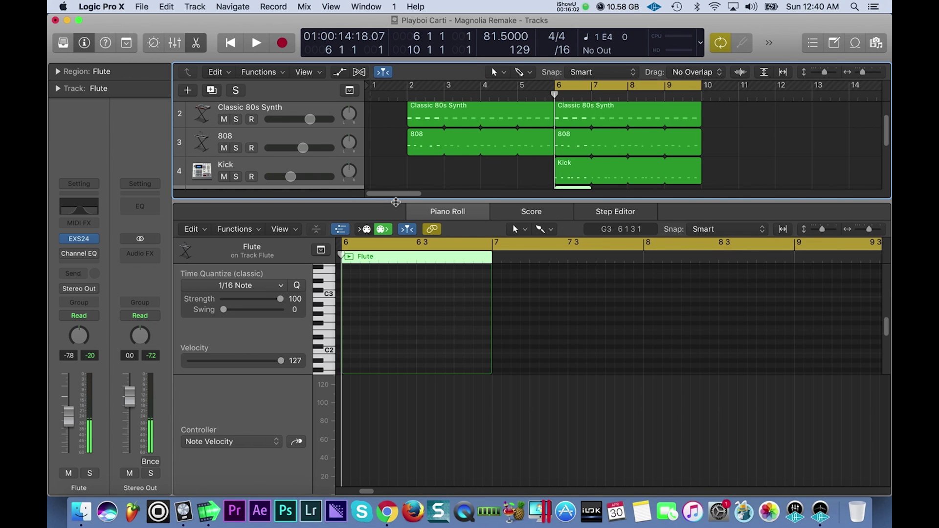
Record a ten-note flute melody into bars 6–8 in the piano roll
left_click(391, 301)
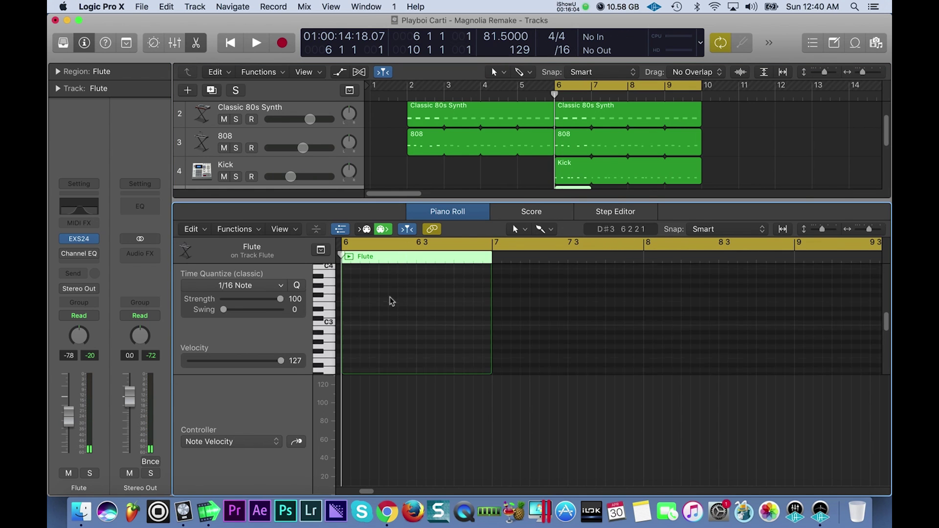
scroll(391, 301, "up", 6)
scroll(392, 301, "down", 1)
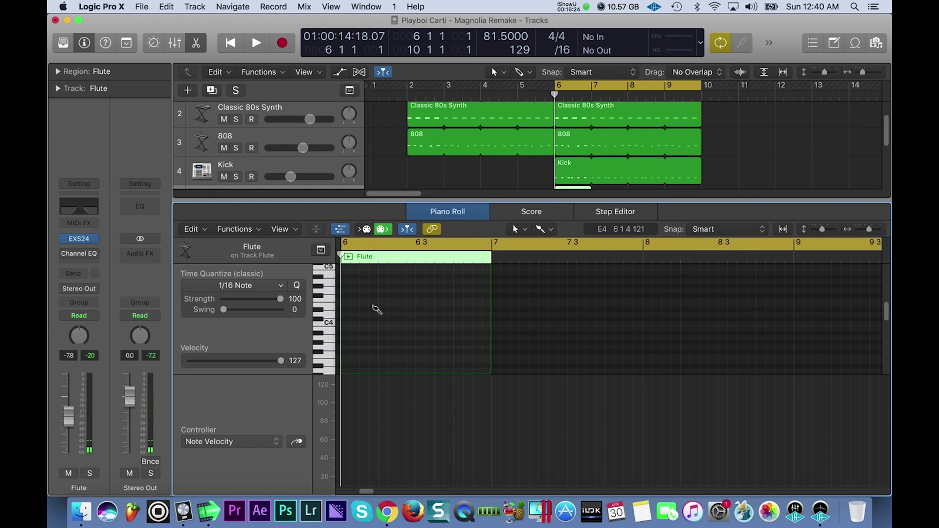
key("r")
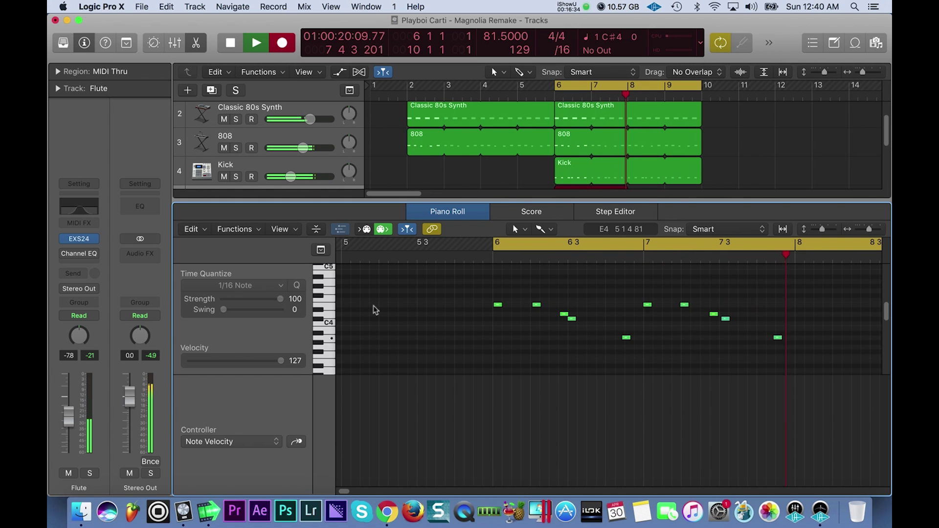
key("space")
Set the ten flute notes to velocity 45 and raise the long note at bar 7.3
key("super+a")
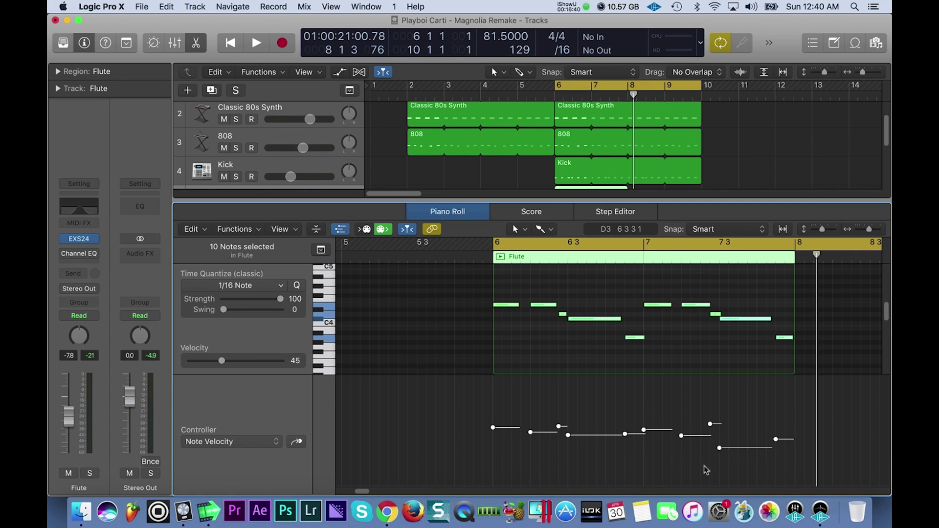
left_click(715, 371)
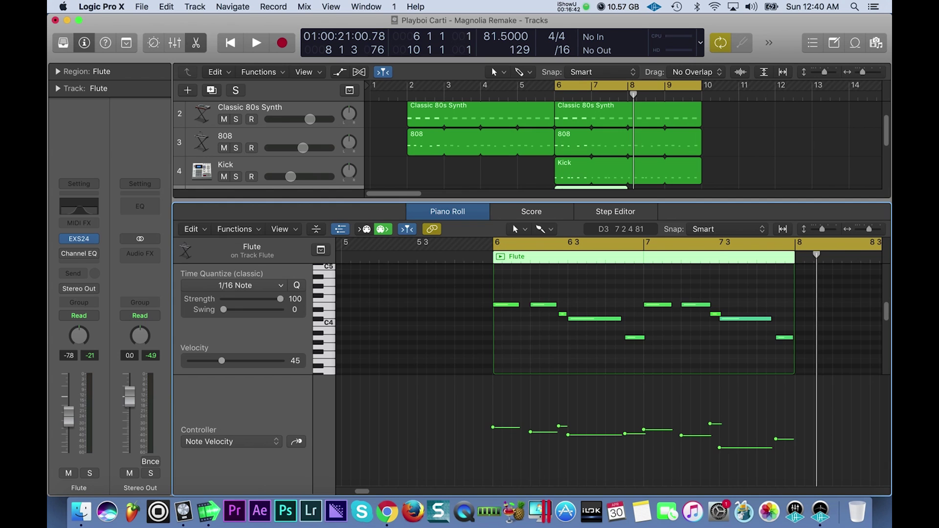
left_click_drag(719, 448, 719, 437)
Loop the Flute region out to bar 10 and play the beat from bar 6
scroll(597, 159, "down", 3)
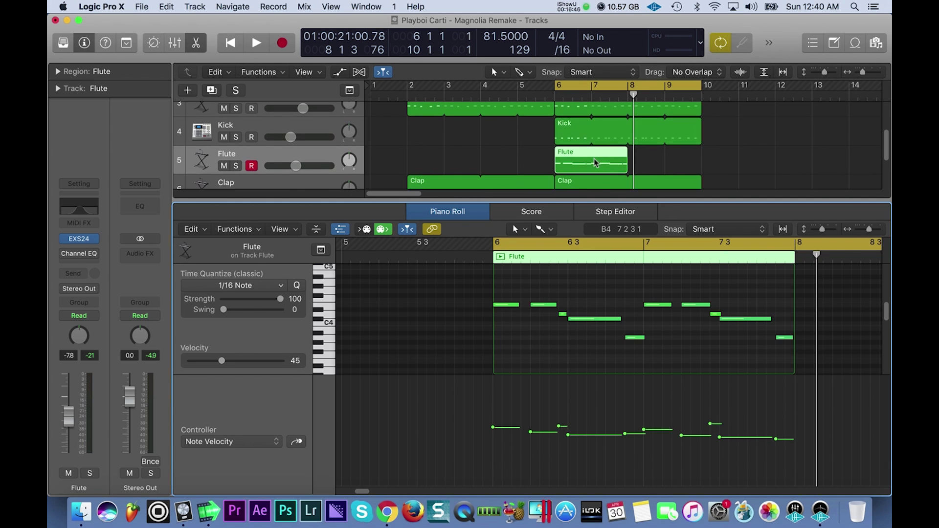
left_click_drag(630, 153, 697, 194)
left_click(615, 289)
key("space")
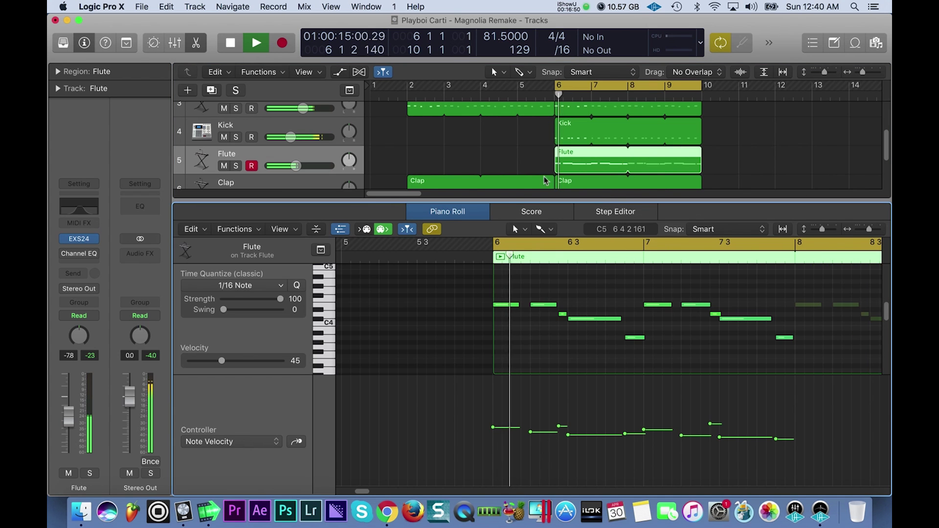
Insert a stereo Channel EQ on the Flute with a 370 Hz low cut and 1740 Hz high cut
left_click(98, 258)
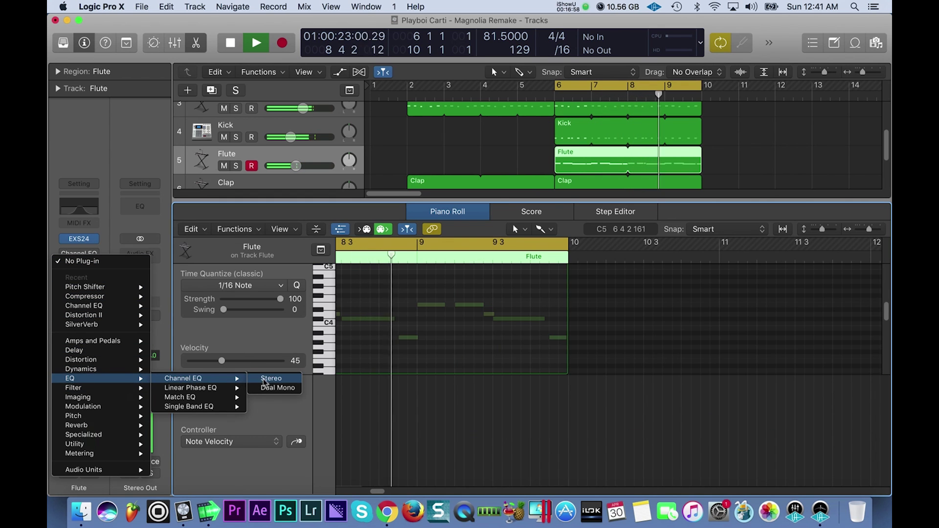
left_click(268, 381)
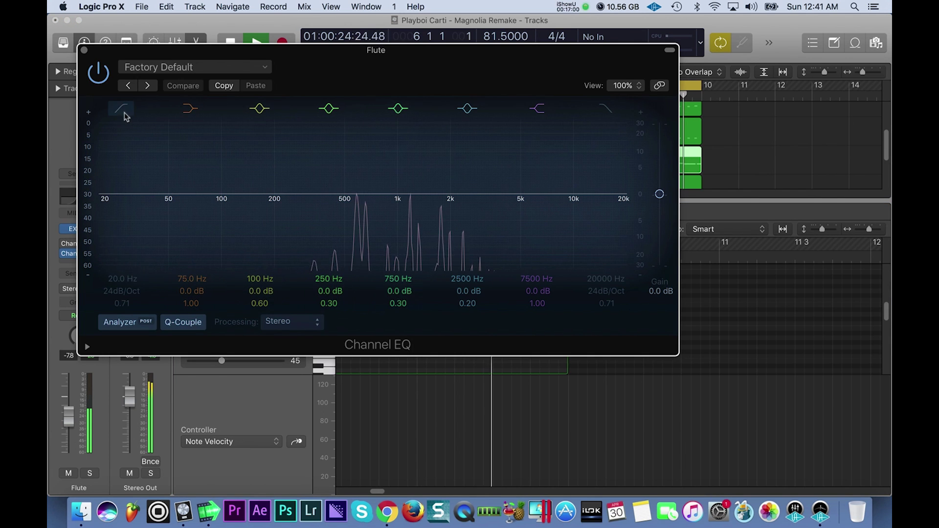
left_click(123, 109)
left_click_drag(121, 178, 365, 204)
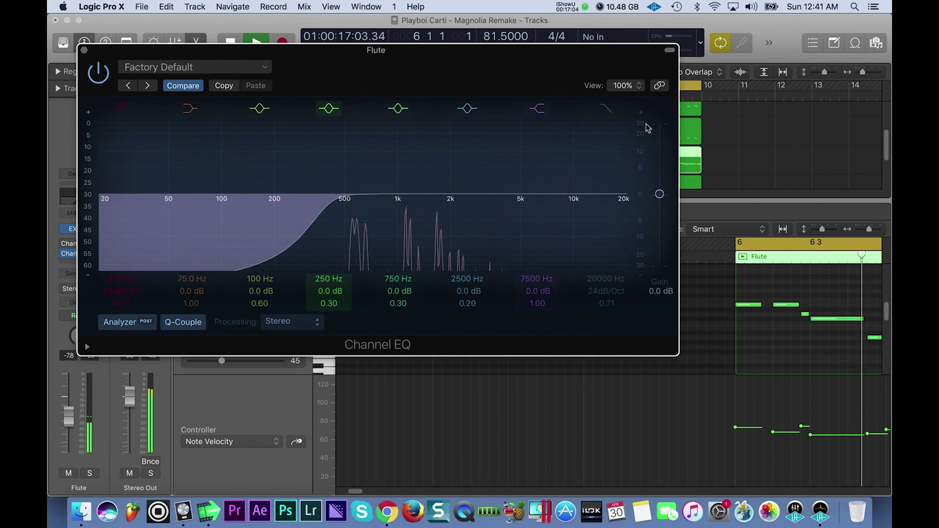
left_click(605, 111)
left_click_drag(627, 225, 425, 212)
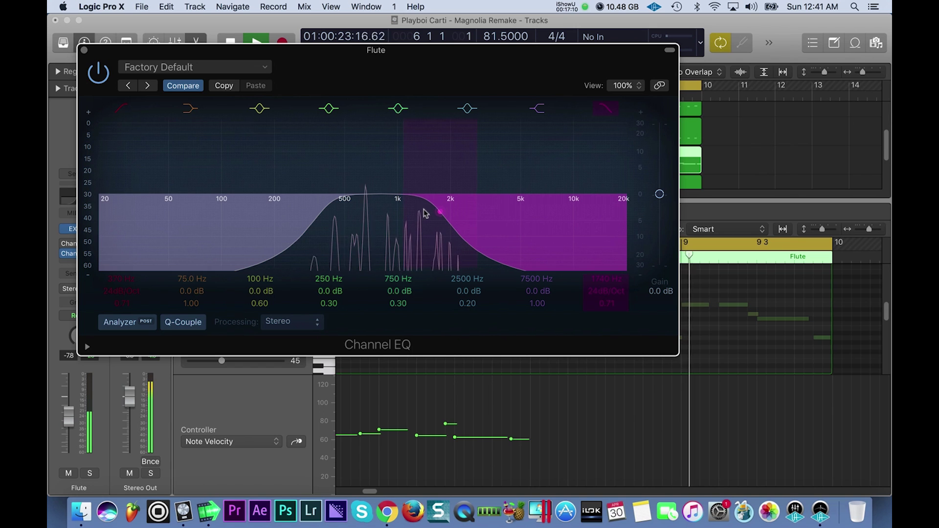
left_click(84, 49)
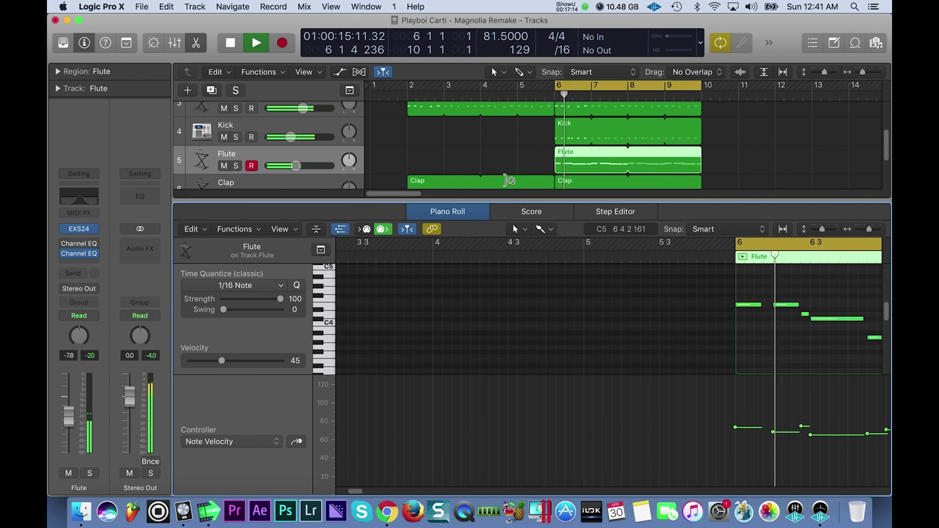
Deselect all regions and move the playhead to bar 7 beat 3
scroll(504, 146, "down", 3)
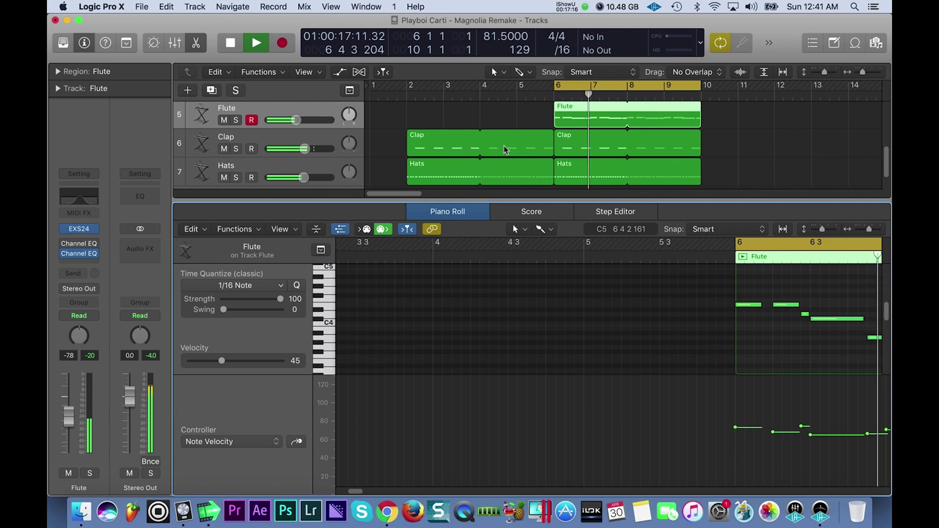
scroll(504, 146, "down", 3)
scroll(504, 146, "down", 2)
scroll(504, 146, "up", 4)
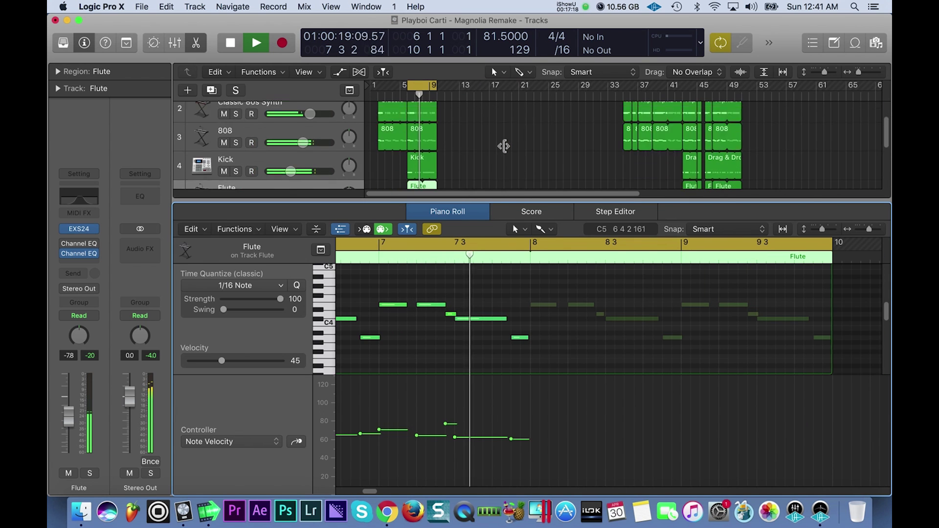
left_click_drag(409, 86, 379, 87)
left_click(489, 144)
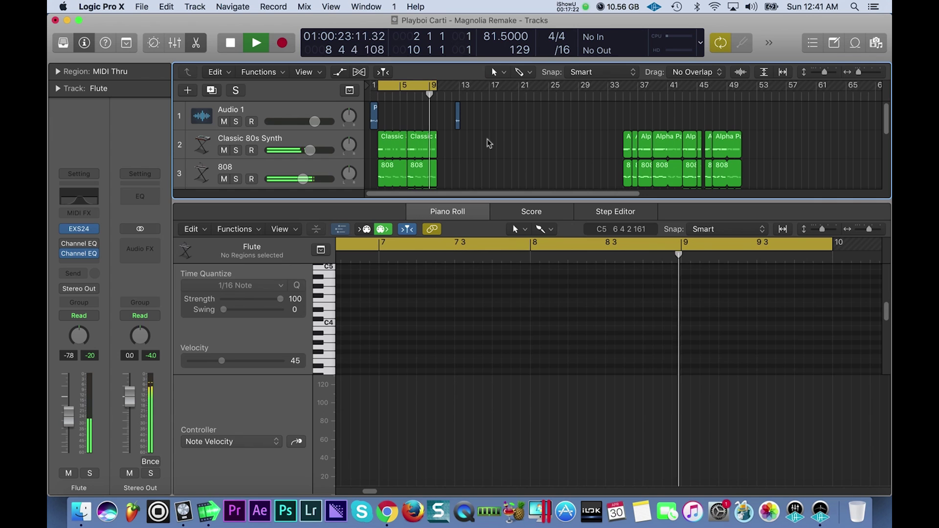
scroll(444, 141, "up", 5)
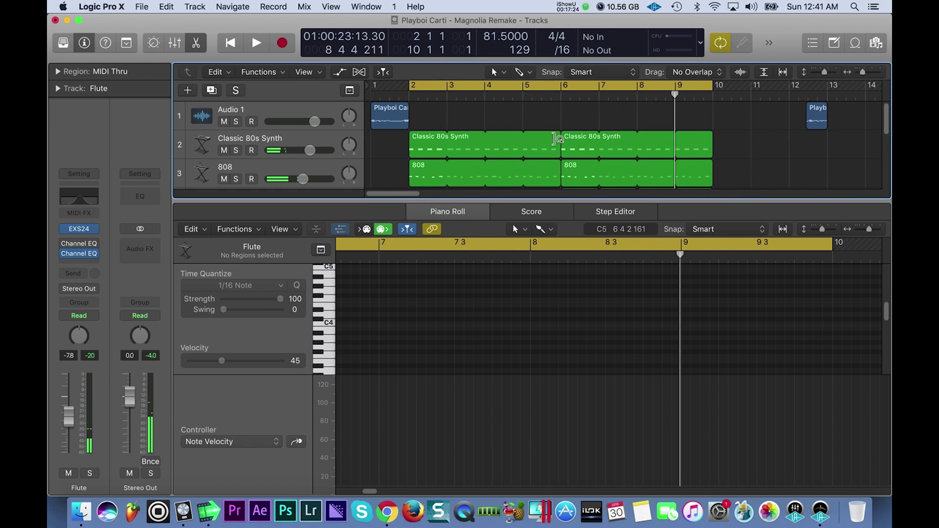
scroll(632, 110, "down", 6)
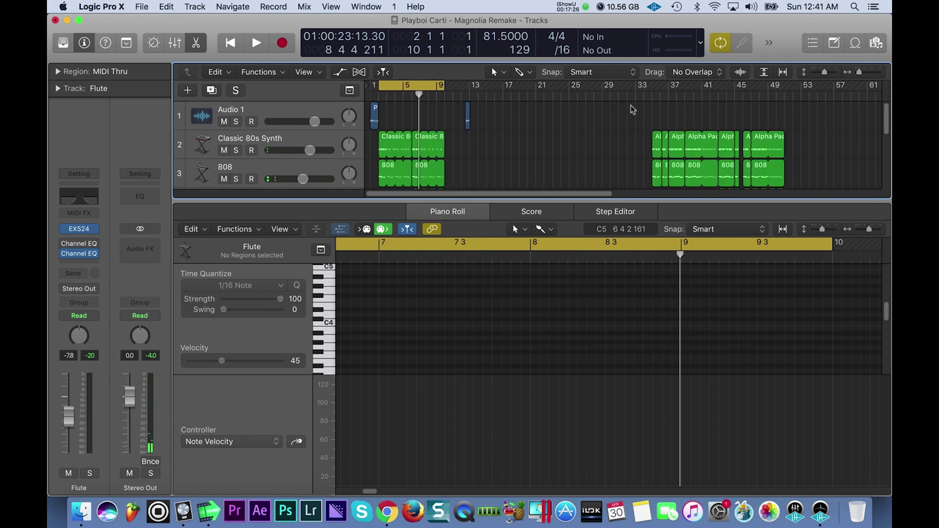
scroll(633, 110, "right", 10)
scroll(632, 110, "up", 2)
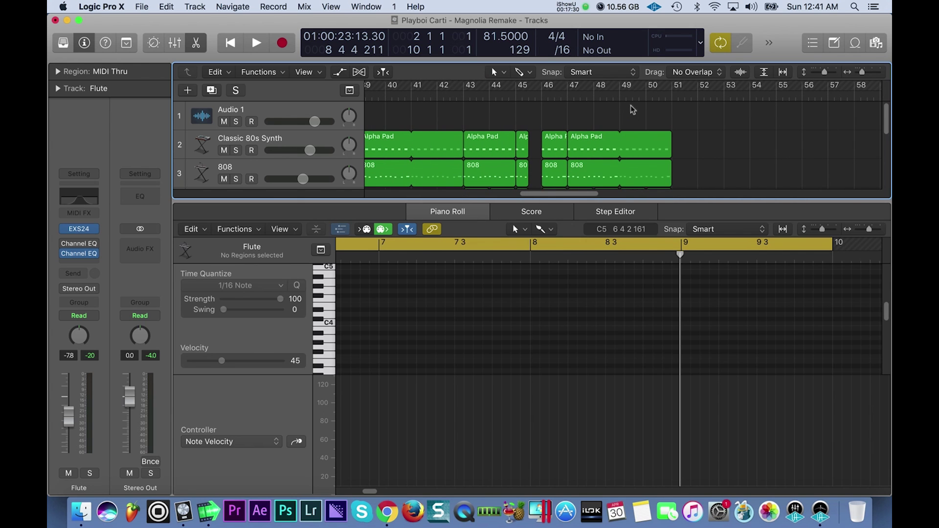
scroll(633, 110, "down", 1)
scroll(633, 110, "down", 5)
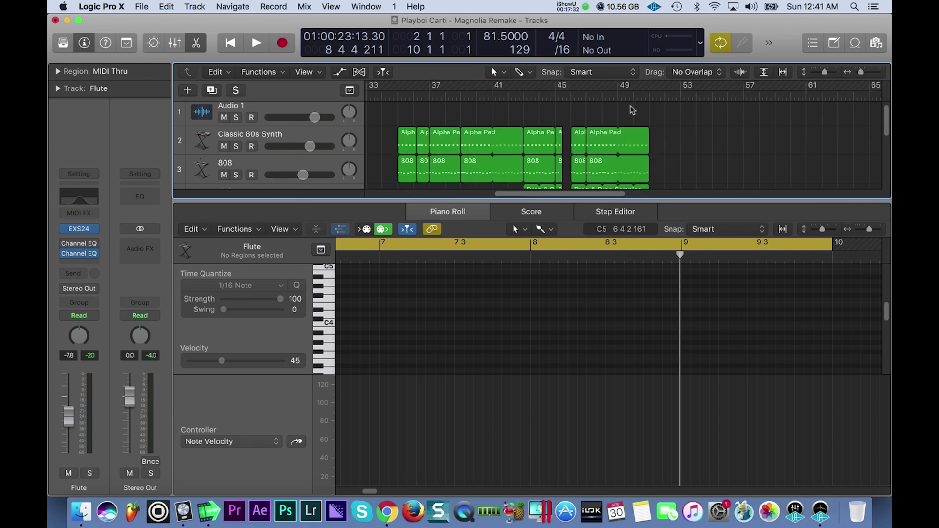
scroll(492, 93, "left", 3)
left_click_drag(492, 93, 472, 93)
Zoom in and rubber-band select all six regions in bars 6–10
key("super+Right")
key("super+Right")
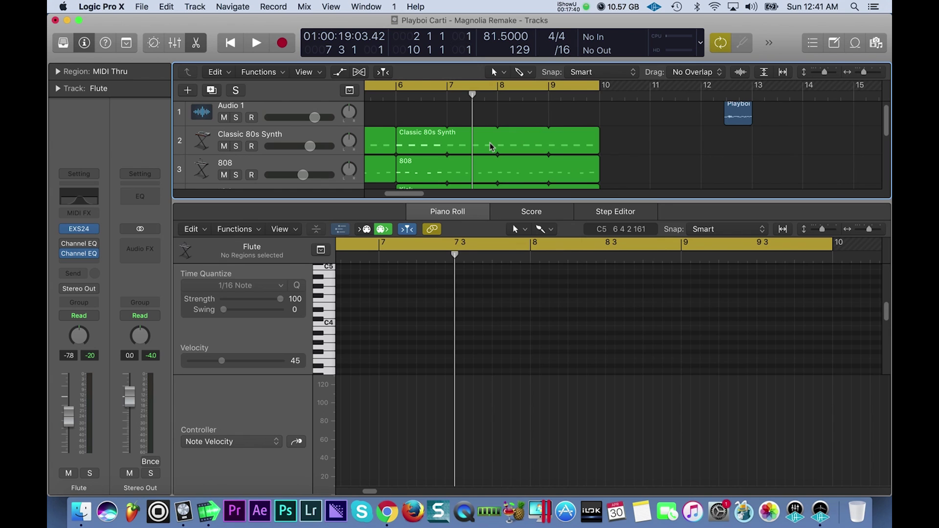
scroll(617, 119, "down", 3)
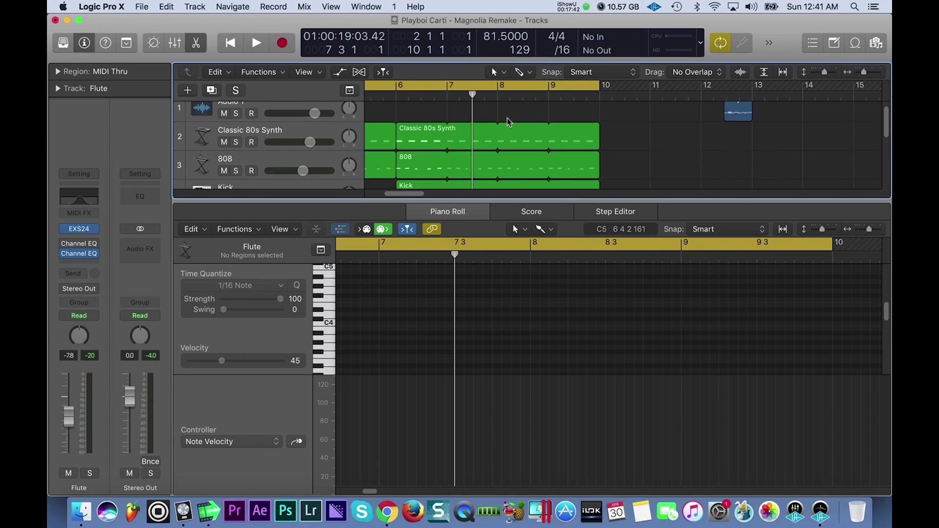
scroll(614, 116, "up", 2)
left_click_drag(615, 115, 451, 297)
Split the selected regions with the Scissors at bar 7 beat 3, keeping crossing notes
scroll(514, 110, "up", 1)
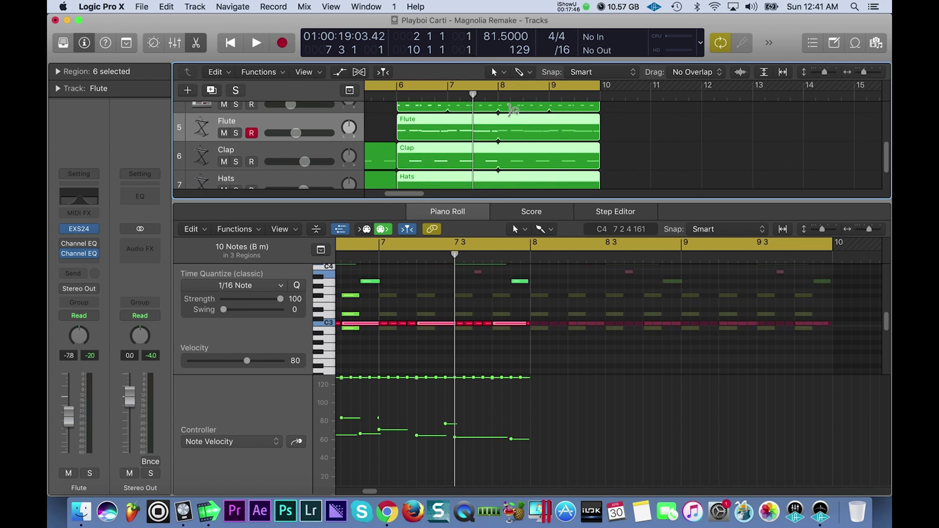
scroll(523, 87, "up", 3)
left_click(522, 72)
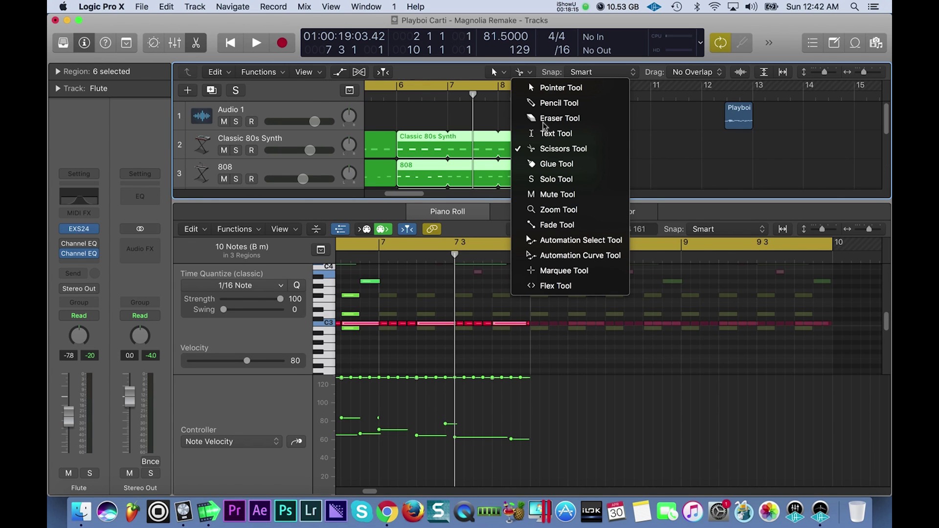
left_click(553, 150)
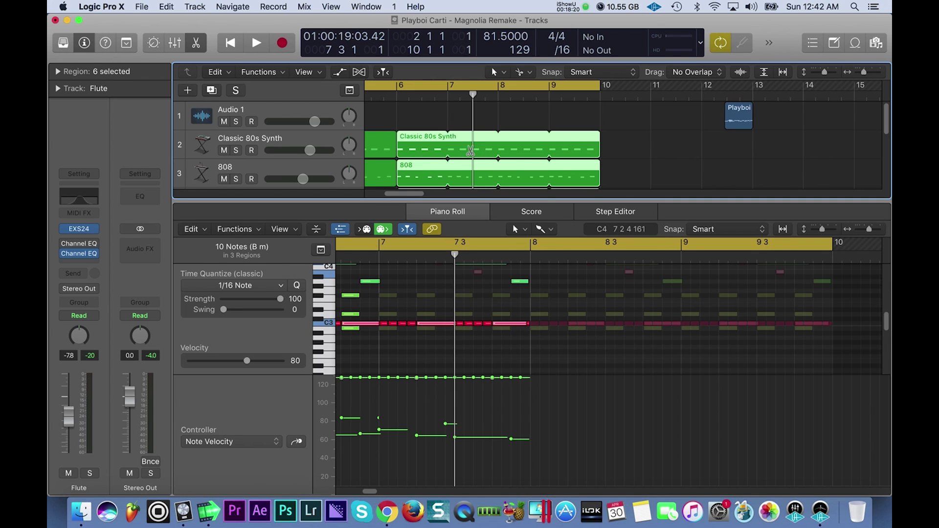
left_click(474, 154)
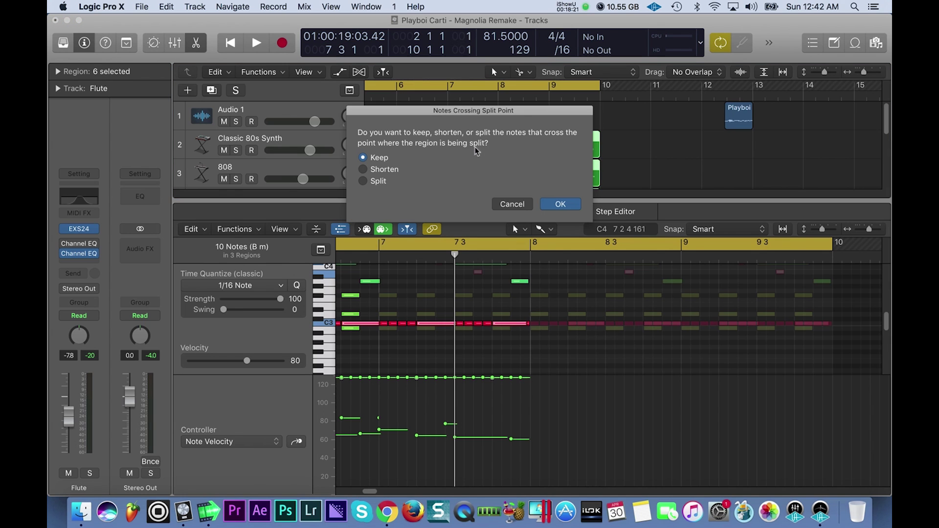
left_click(561, 204)
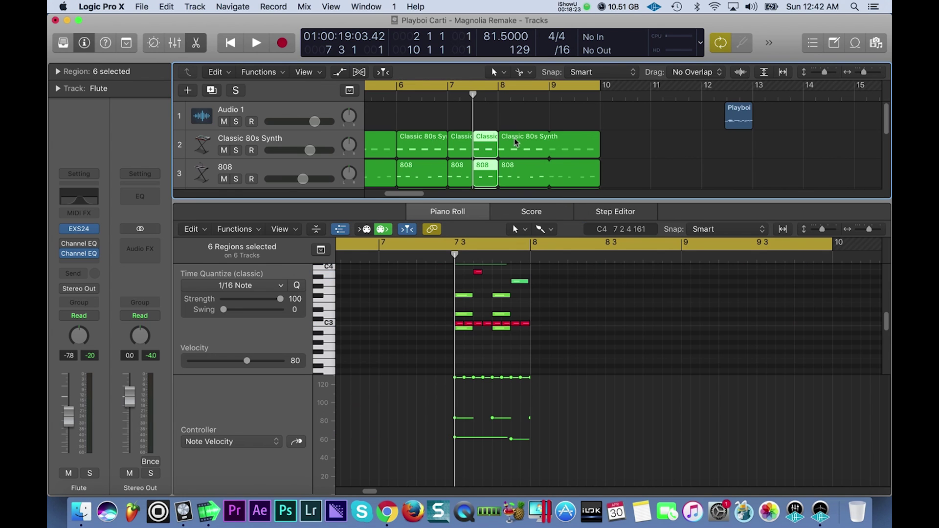
Delete the pieces between bar 7 beat 3 and bar 8, then drag the Playboi sample into the break
left_click(492, 117)
left_click_drag(492, 117, 487, 216)
key("Delete")
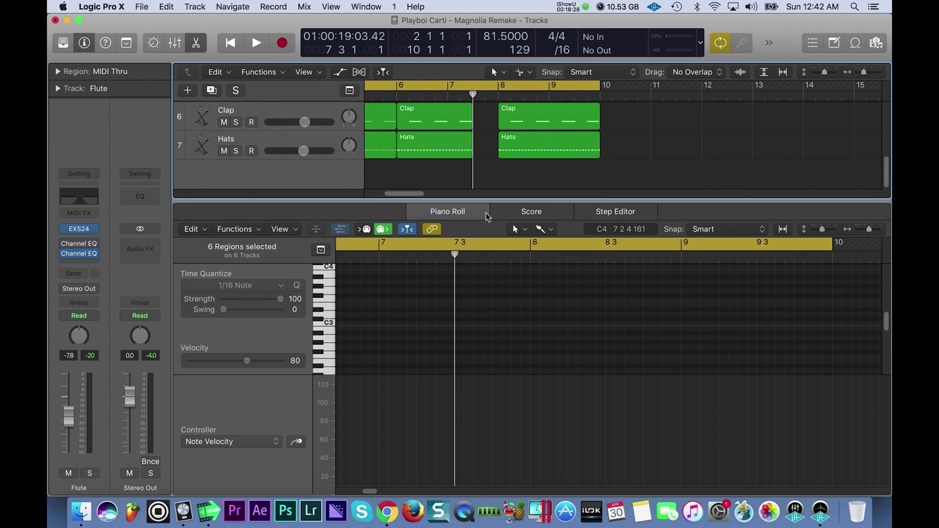
scroll(594, 129, "up", 5)
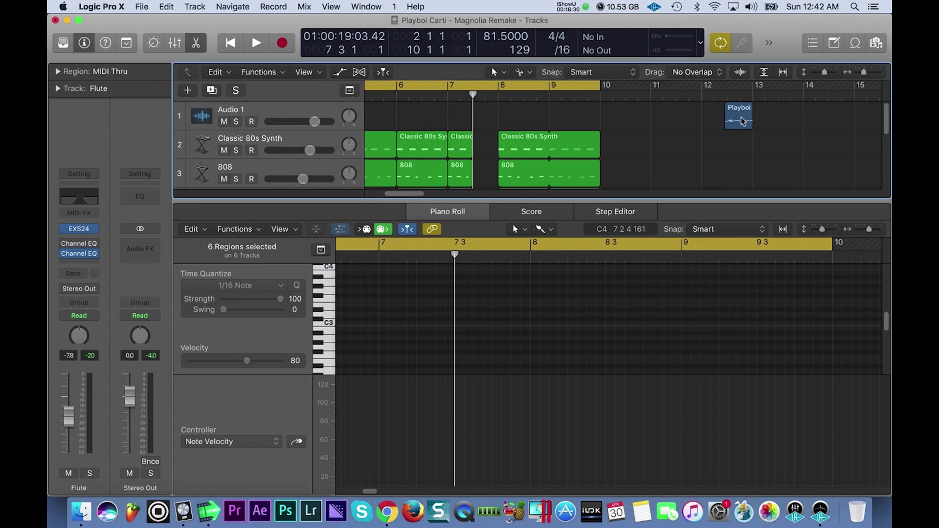
left_click_drag(742, 121, 488, 118)
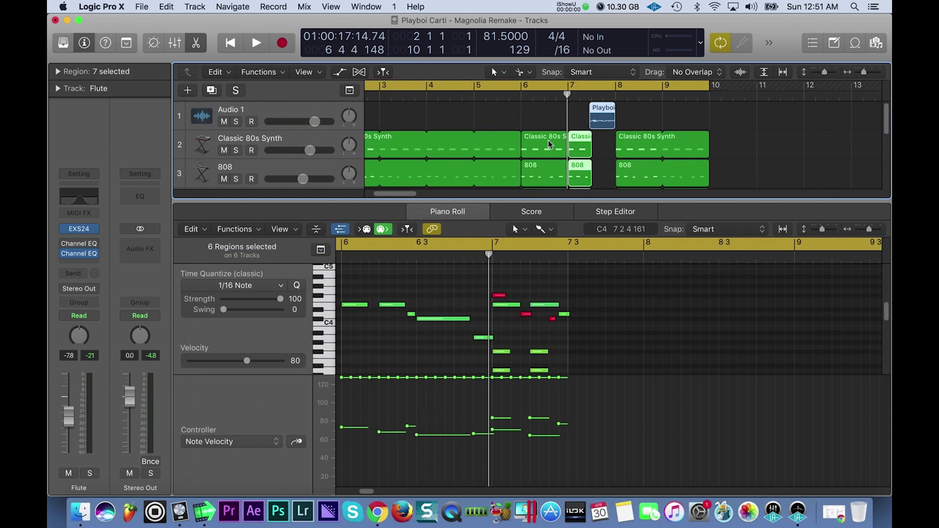
Play back the new break with the Playboi sample, zooming out over the song, then stop
left_click(547, 126)
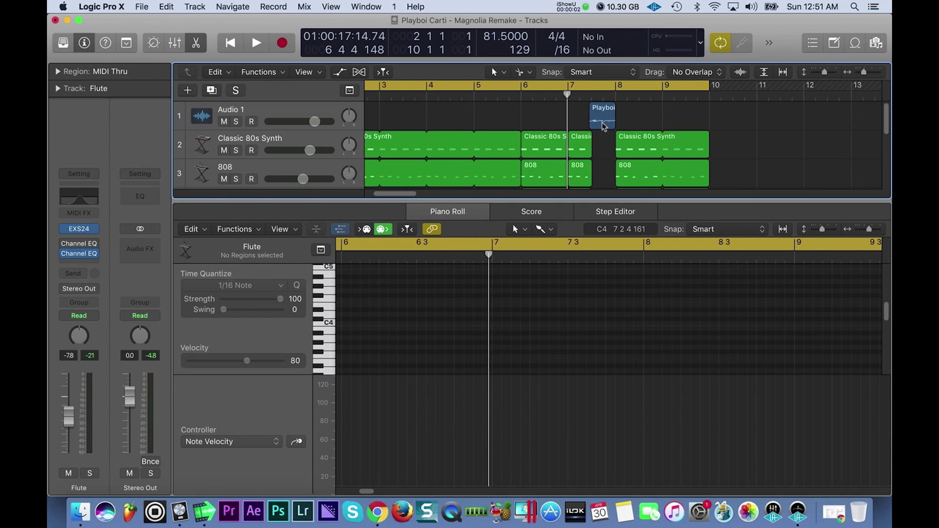
key("space")
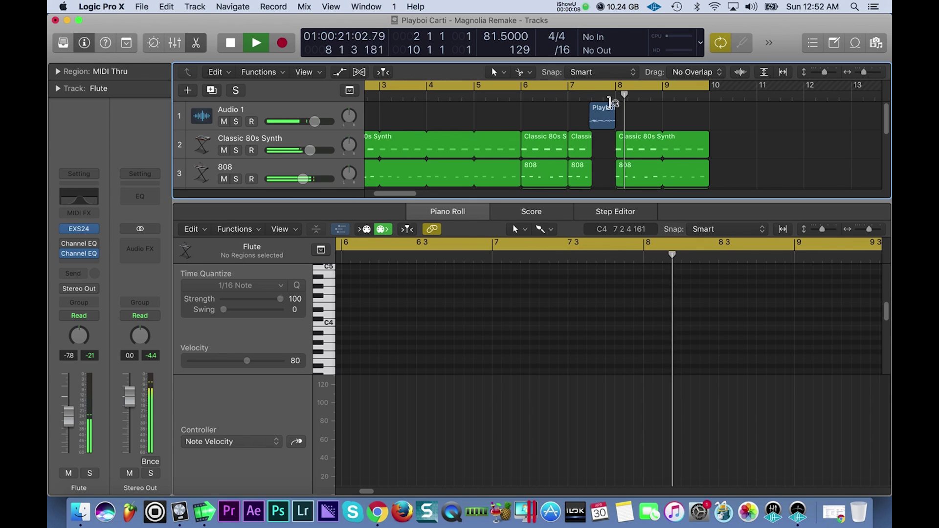
key("super+Left")
key("super+Left")
key("super+Left")
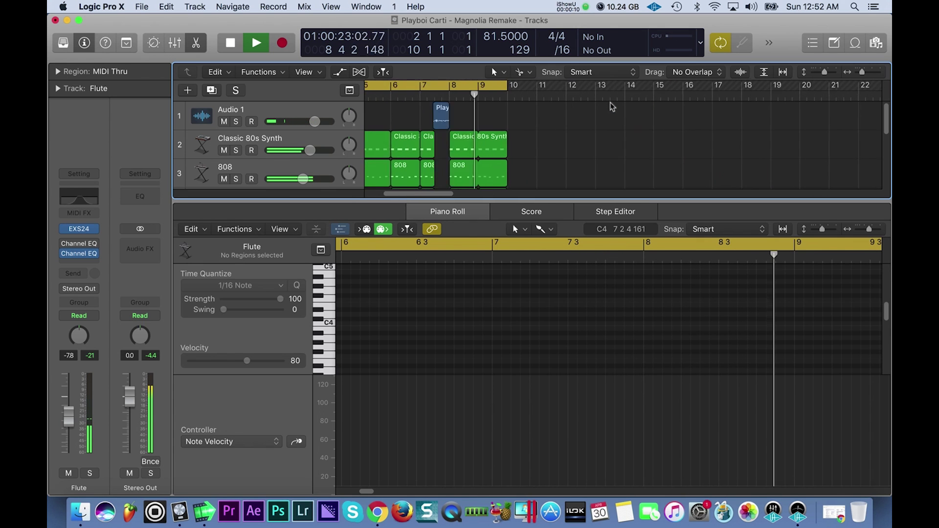
key("super+Right")
key("super+Left")
key("super+Left")
key("super+Left")
scroll(503, 145, "down", 1)
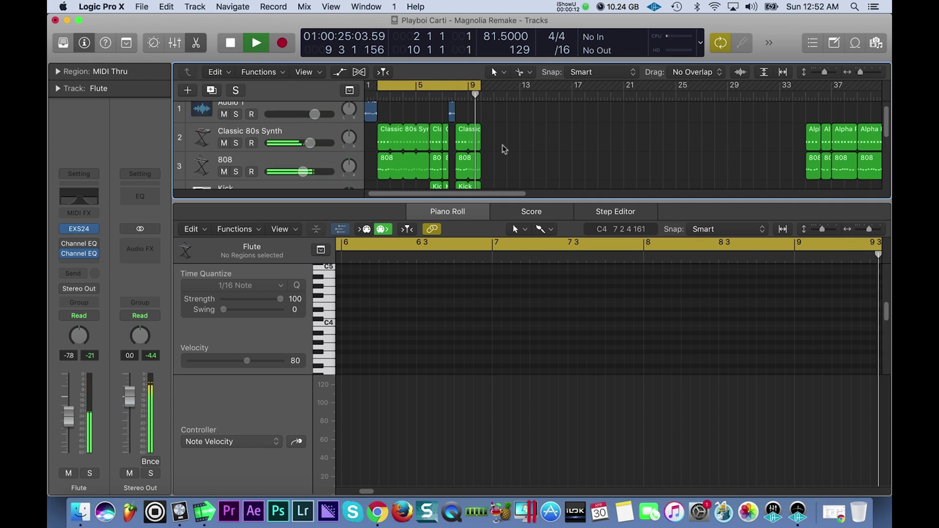
scroll(503, 144, "down", 1)
key("super+Left")
key("super+Right")
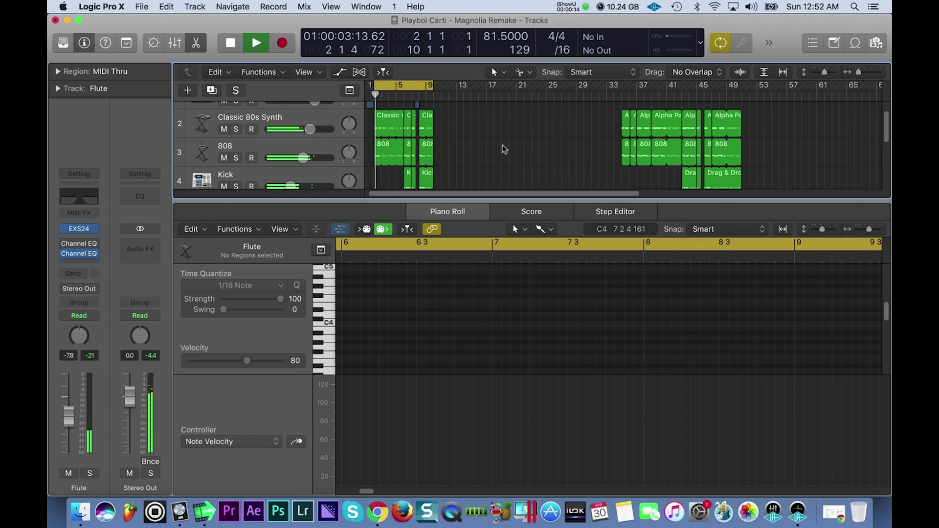
key("space")
Zoom back in around the playhead and drag-select the bar-8 regions
key("super+Right")
key("super+Right")
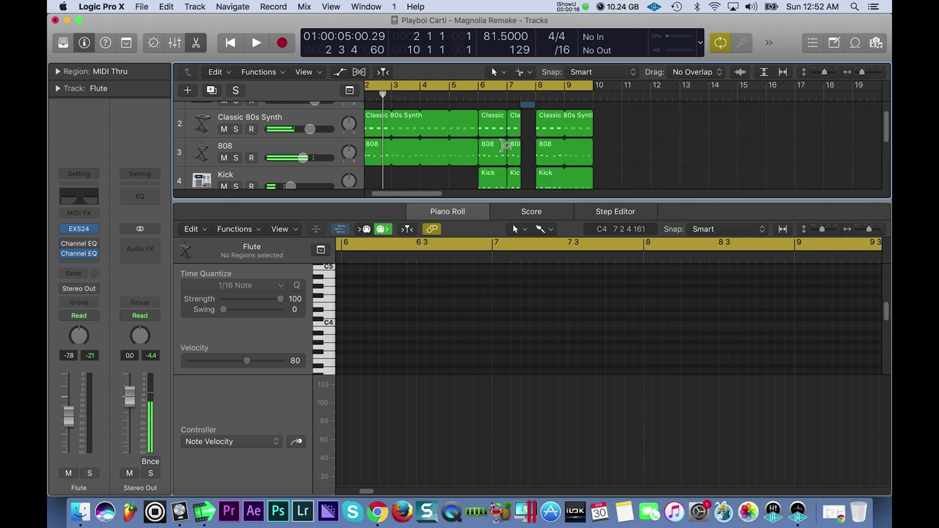
key("super+Right")
left_click_drag(747, 126, 660, 277)
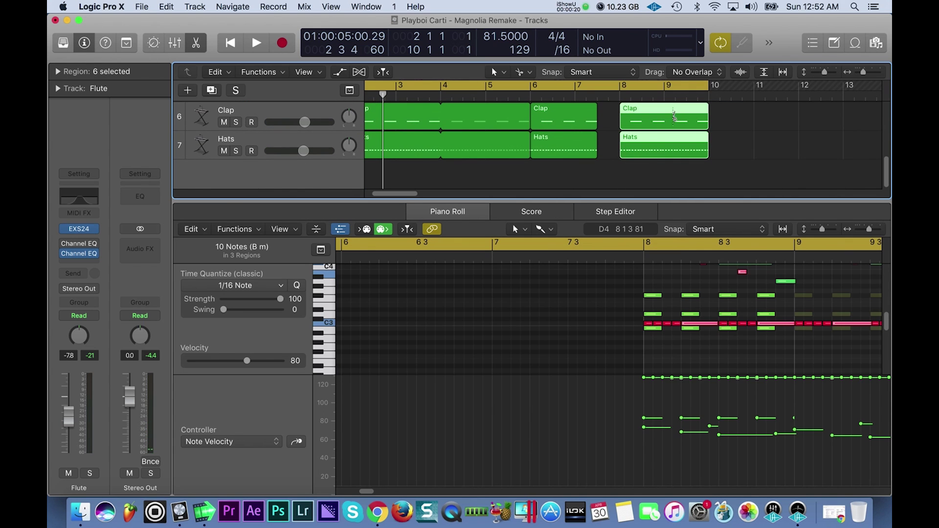
Repeat the closing section with Cmd+R, set the loop range to bars 1–13, and play
key("super+r")
key("super+r")
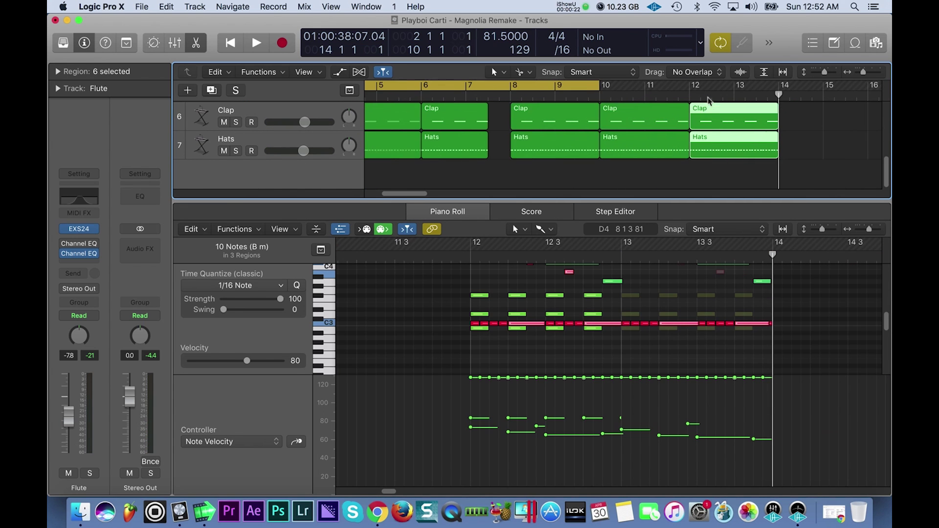
key("super+Left")
key("super+Left")
left_click(506, 84)
scroll(470, 104, "up", 5)
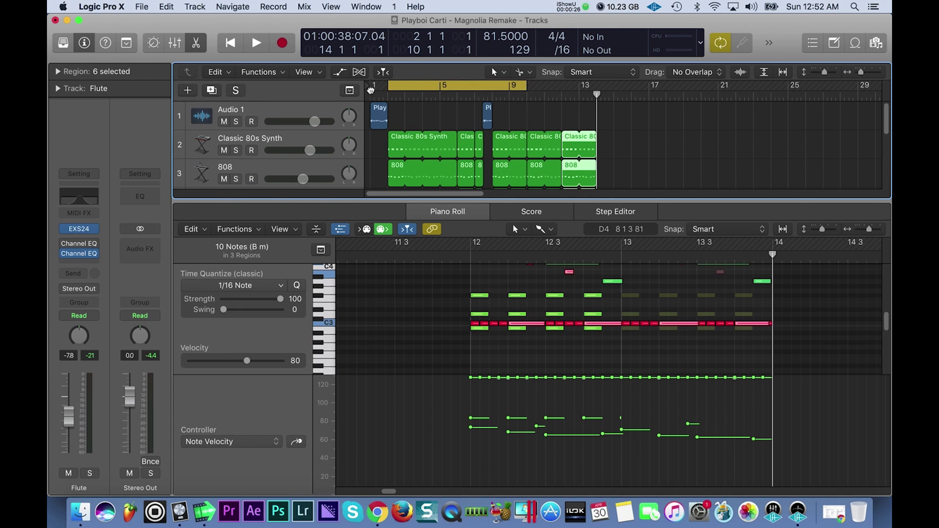
left_click_drag(414, 88, 397, 88)
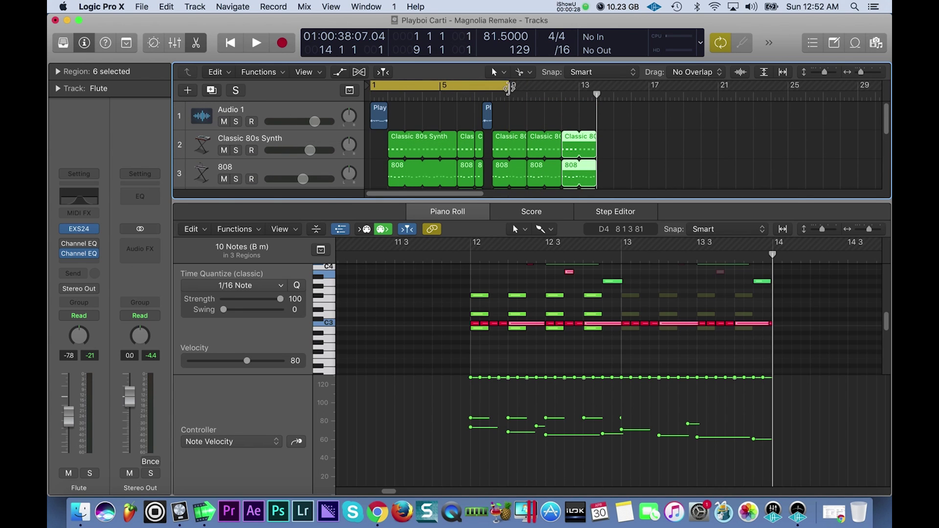
left_click_drag(508, 87, 594, 103)
key("space")
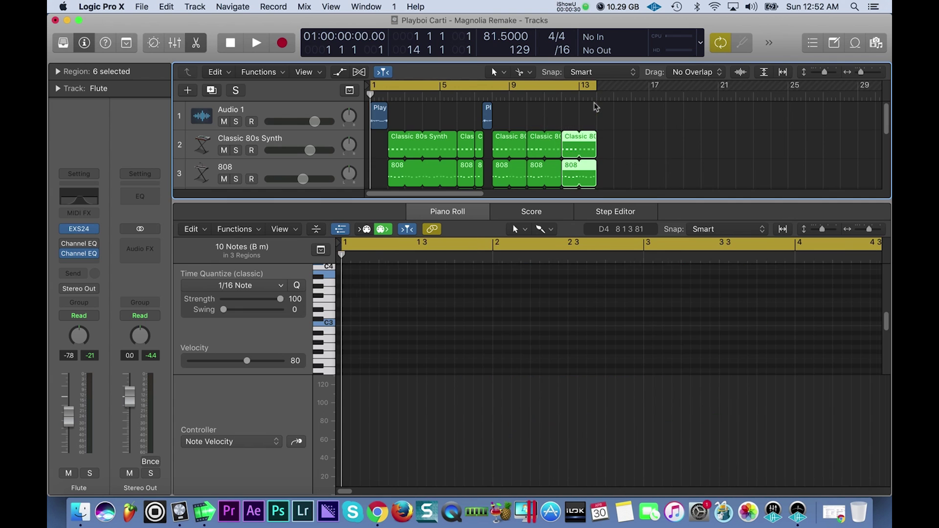
Enlarge the tracks area, delete the surplus last copy, and end the loop at bar 12
scroll(493, 141, "down", 3)
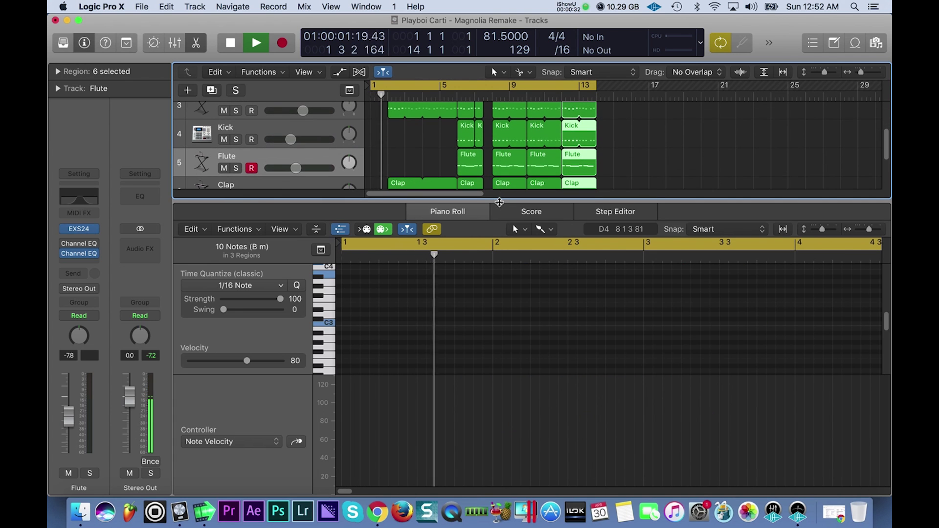
left_click_drag(499, 201, 501, 310)
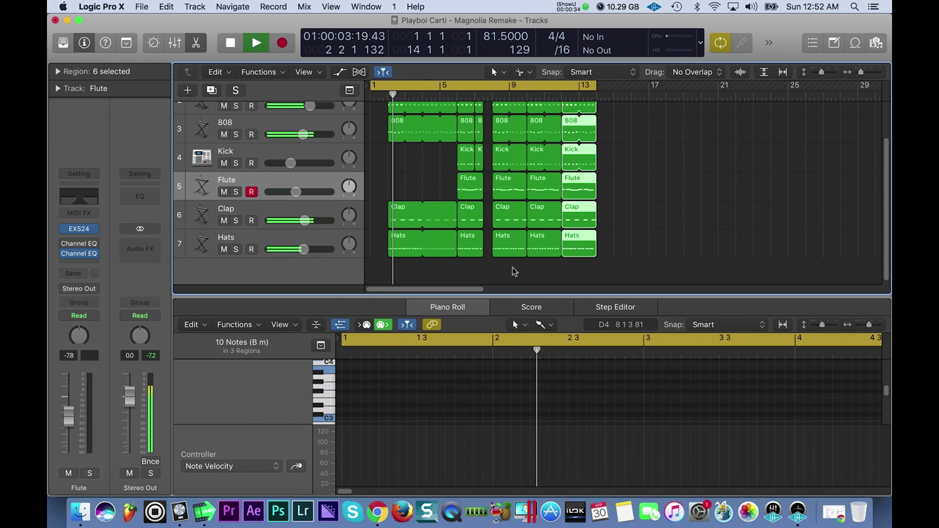
scroll(514, 242, "up", 3)
scroll(515, 242, "down", 3)
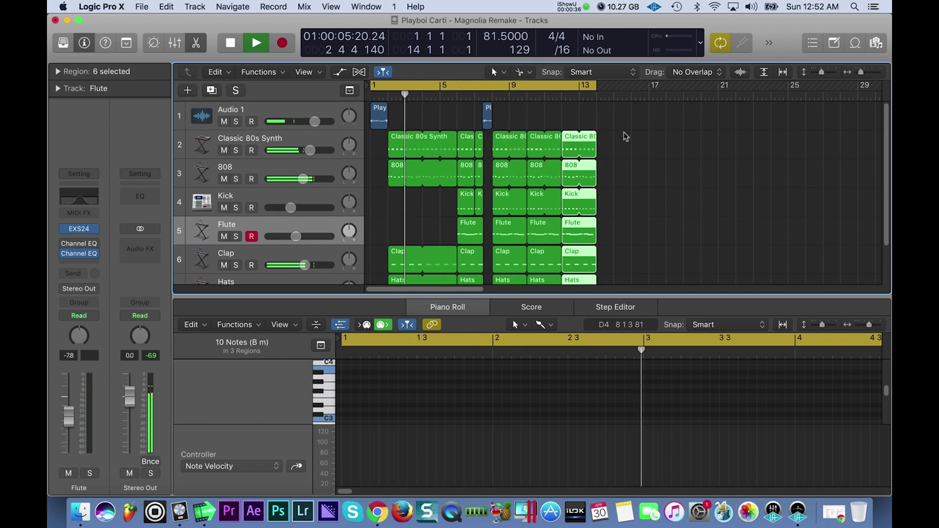
key("Delete")
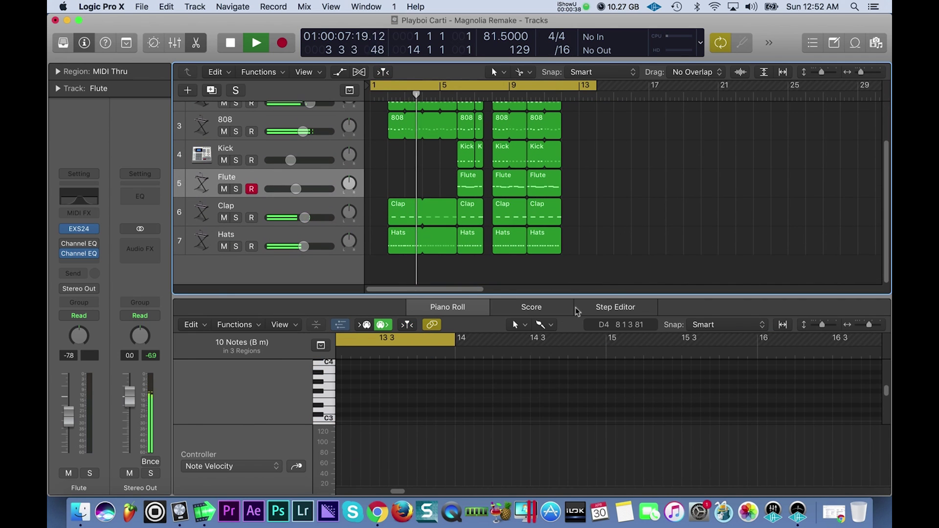
left_click_drag(597, 94, 561, 94)
Select all 26 regions, repeat the arrangement past bar 29, and turn looping off
left_click_drag(589, 258, 400, 116)
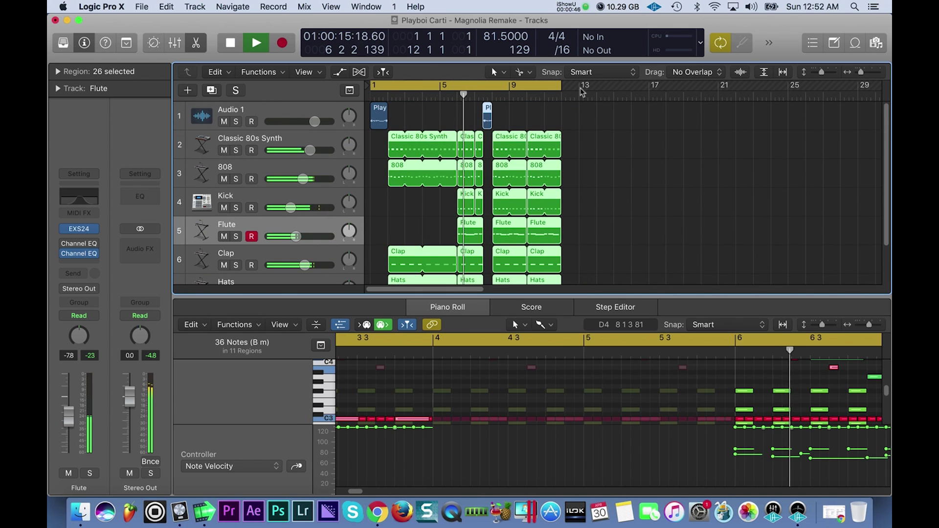
key("super+r")
key("super+r")
key("space")
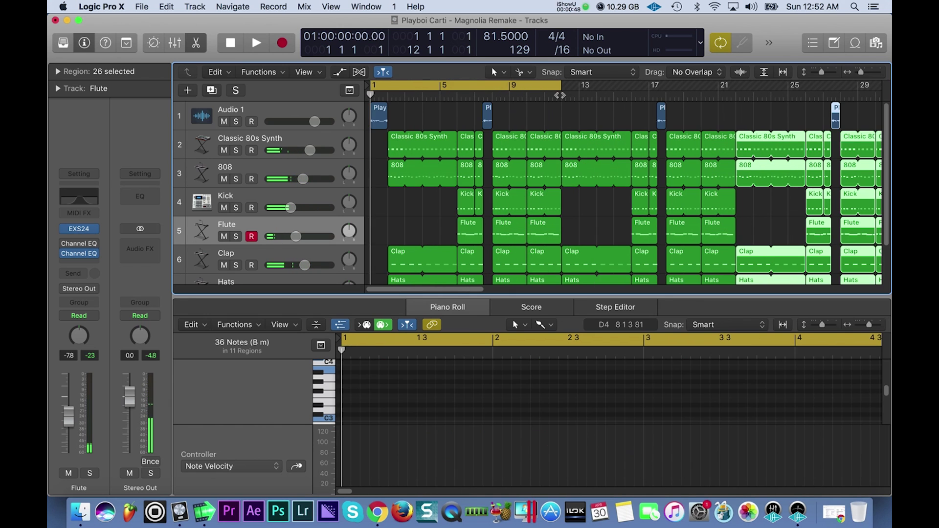
left_click(532, 87)
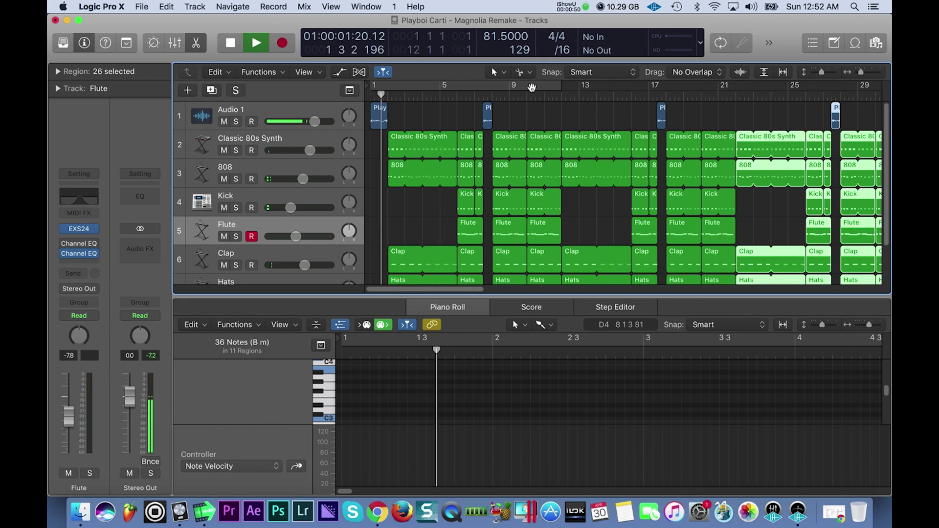